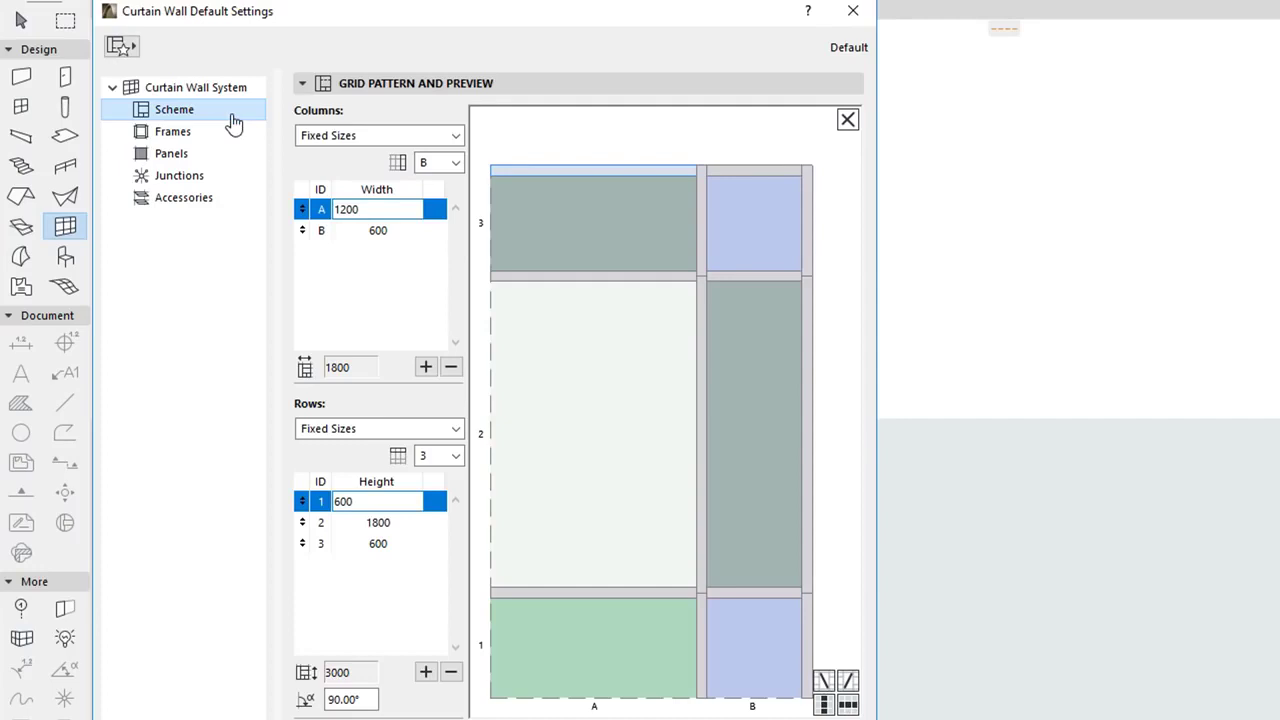
# Step: Check the division methods for the columns and rows of the curtain wall scheme, keeping the columns on Fixed Sizes
pyautogui.click(455, 136)
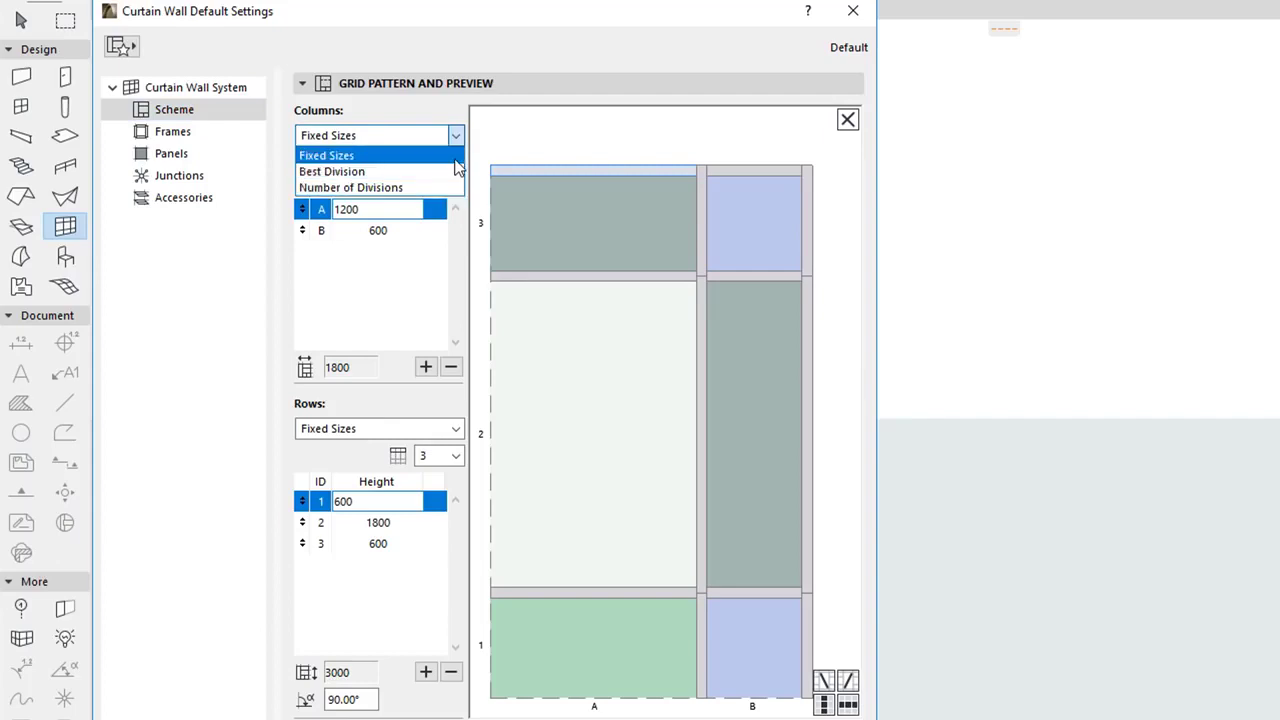
pyautogui.click(455, 160)
pyautogui.click(456, 428)
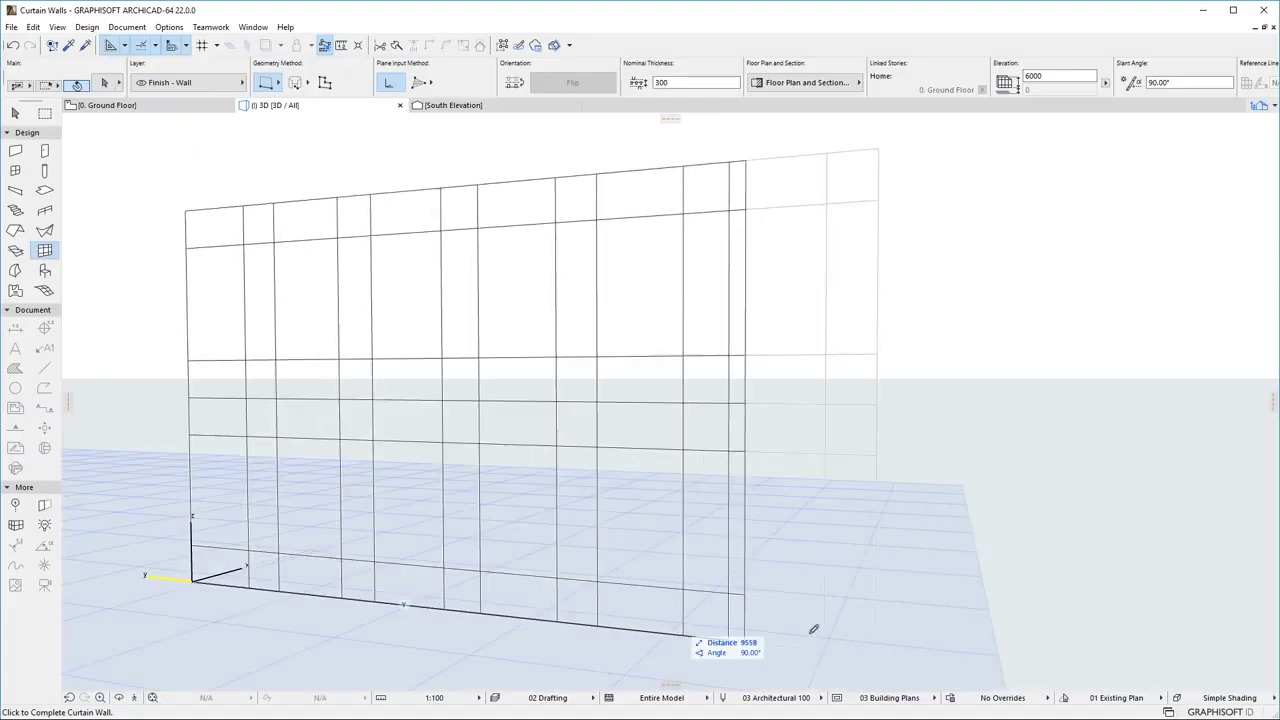
# Step: Place a straight curtain wall in the 3D view by setting the end point of its baseline at a 90° angle
pyautogui.click(993, 665)
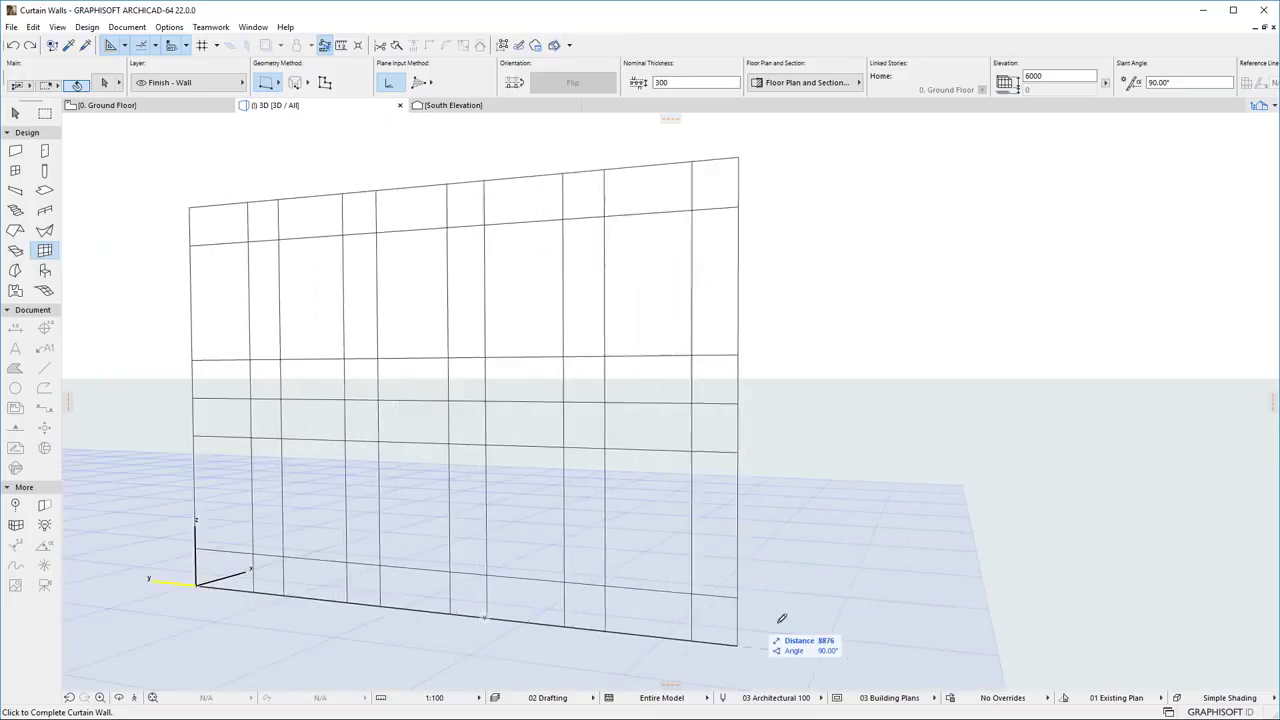
pyautogui.click(988, 667)
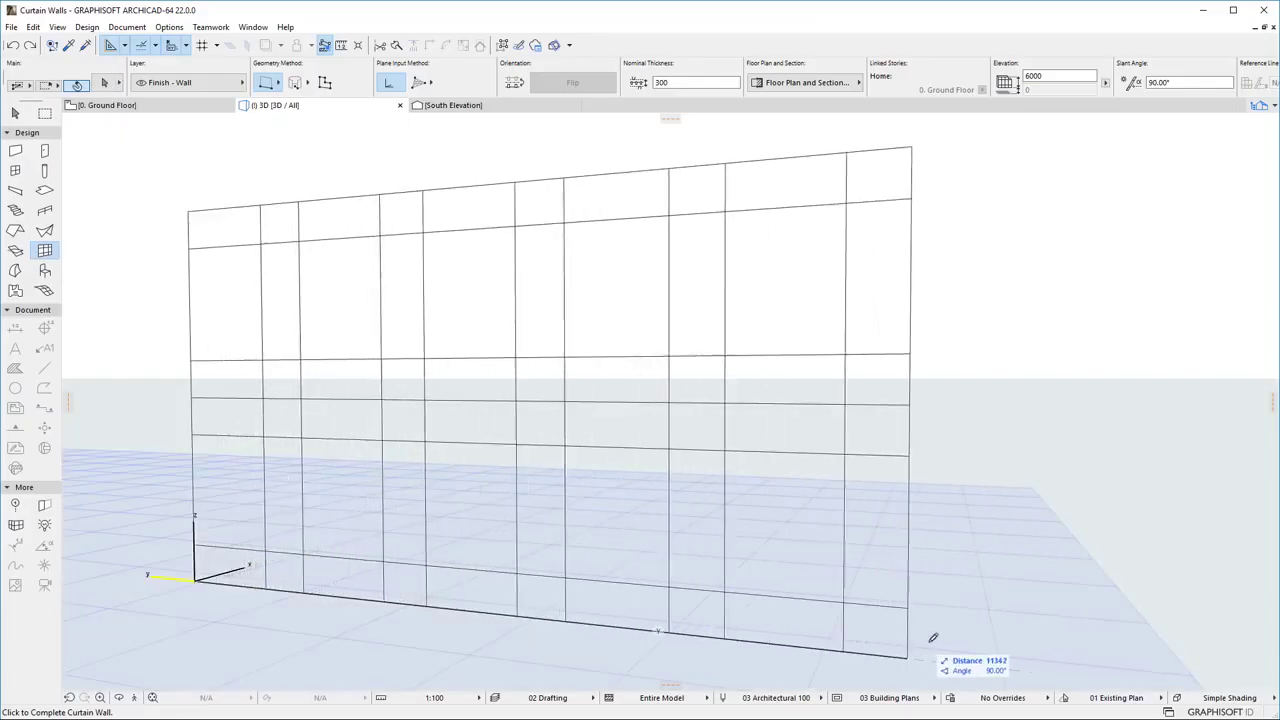
pyautogui.click(1006, 668)
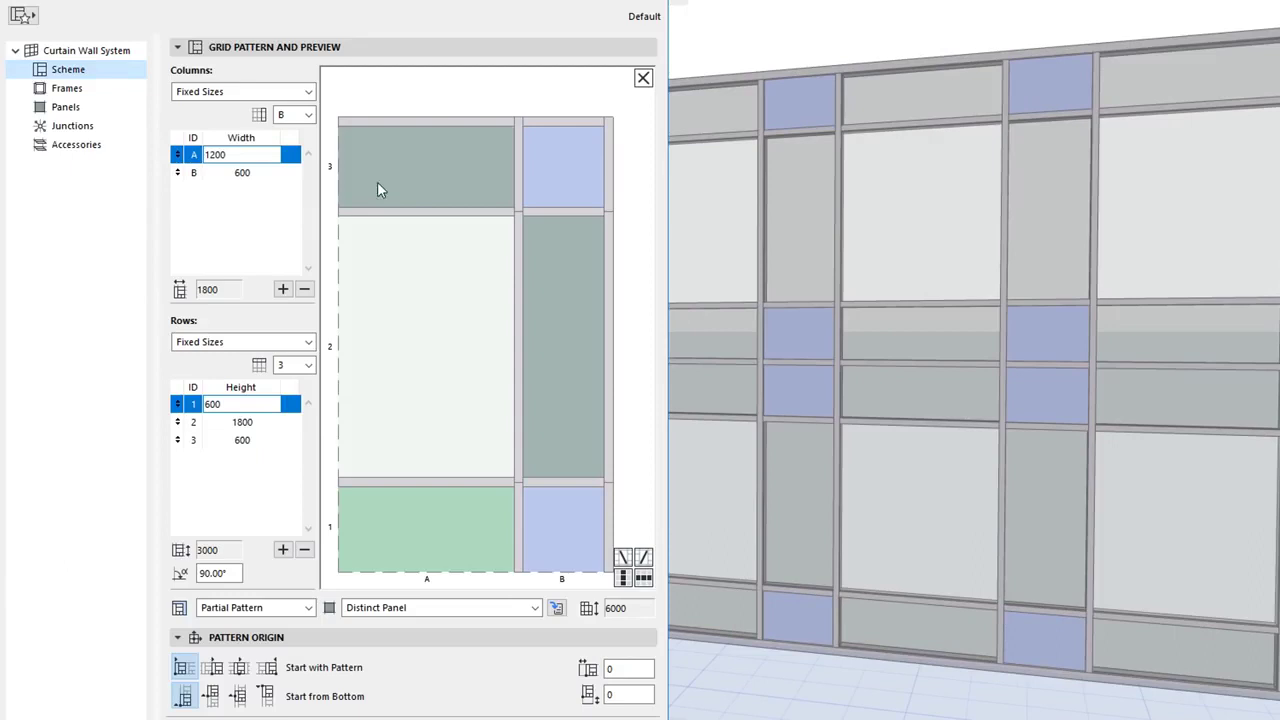
# Step: Change the transom frames across columns A and B to Mullion Frame throughout the scheme pattern, including all rows
pyautogui.click(445, 212)
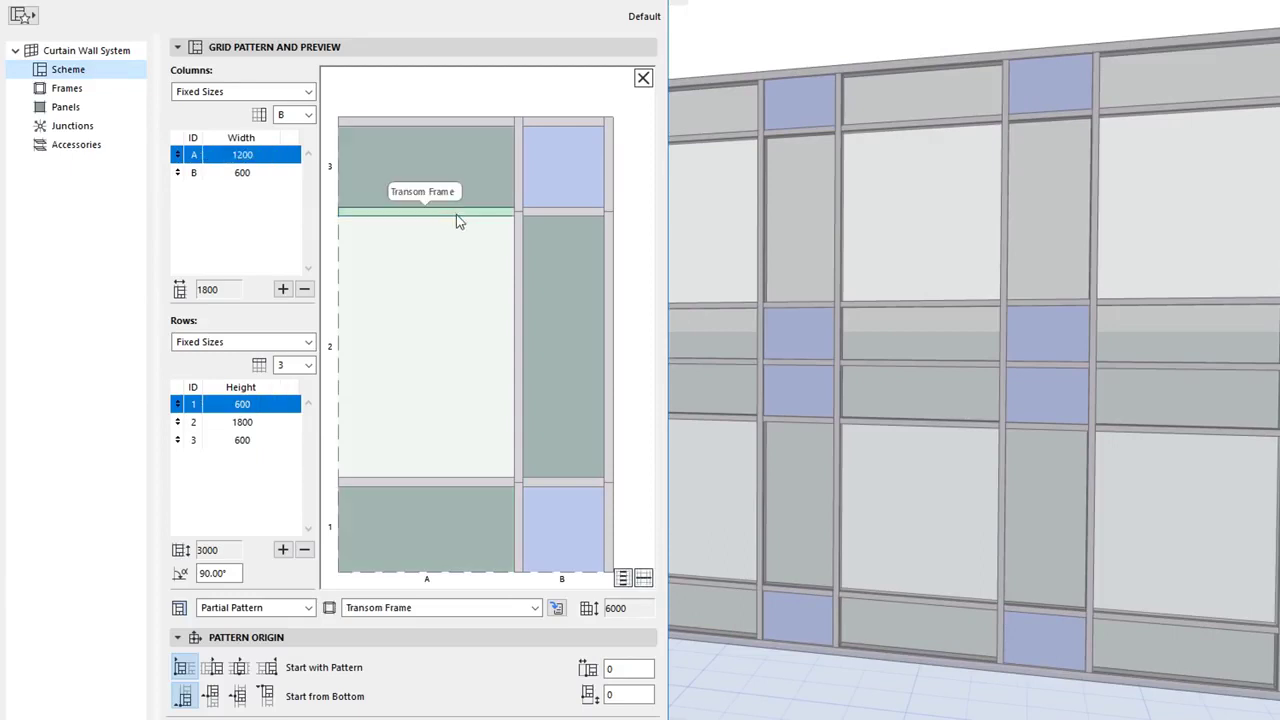
pyautogui.keyDown('shift'); pyautogui.click(559, 211); pyautogui.keyUp('shift')
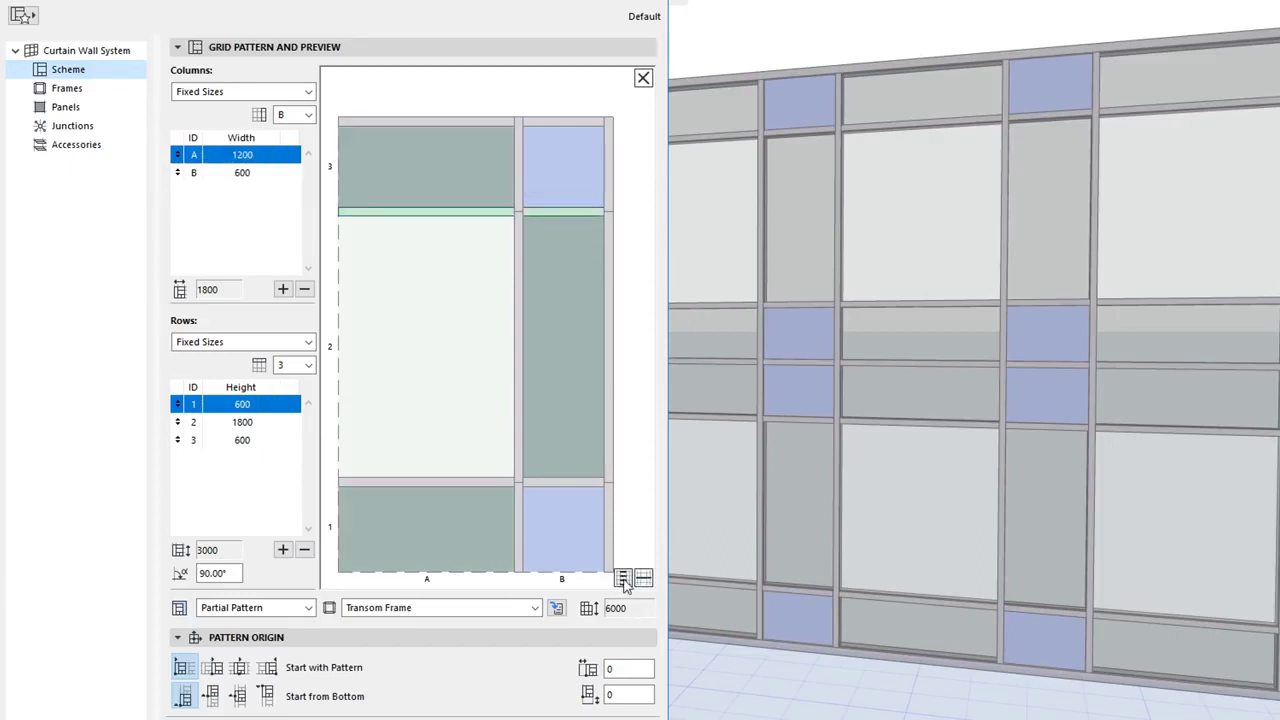
pyautogui.click(621, 582)
pyautogui.click(534, 609)
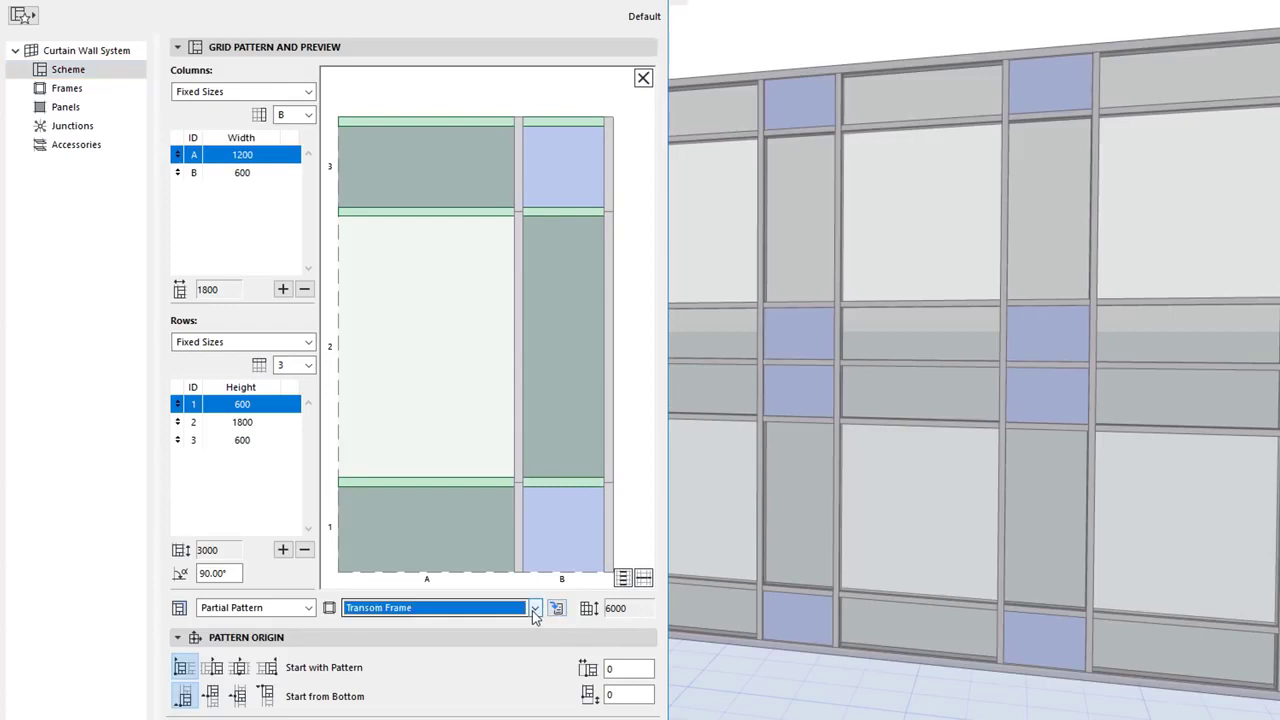
pyautogui.click(505, 700)
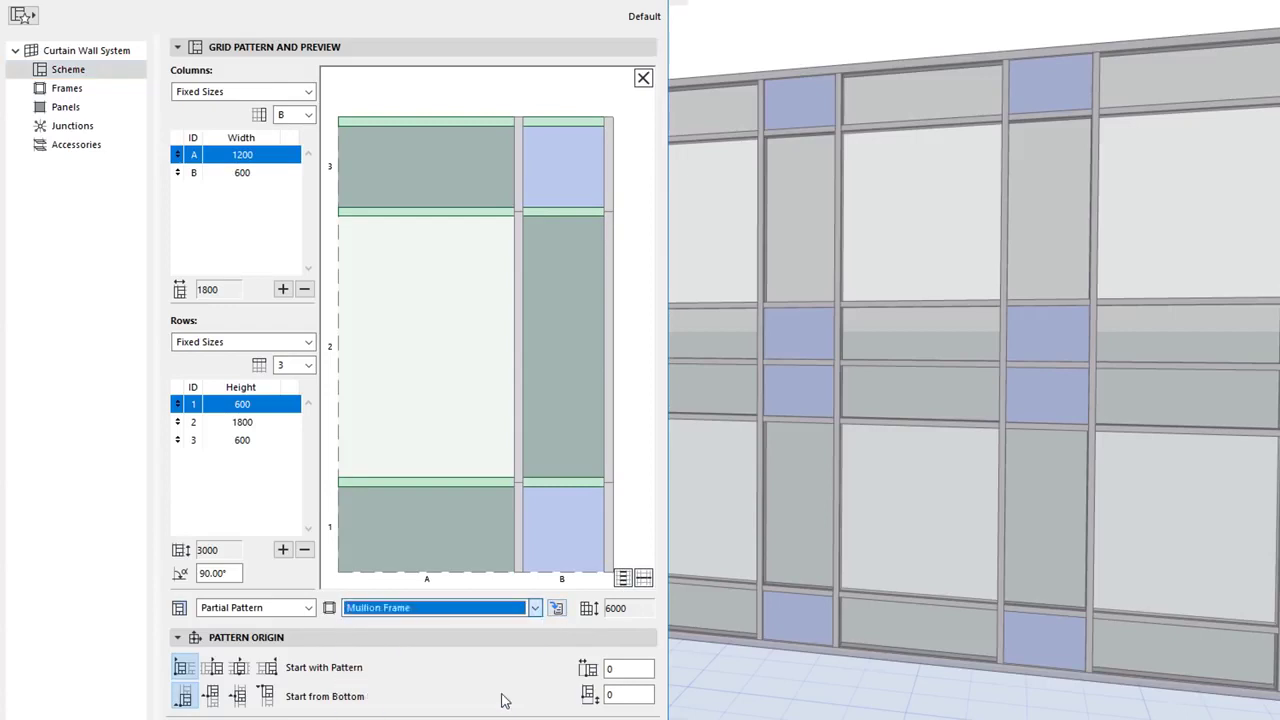
pyautogui.click(633, 345)
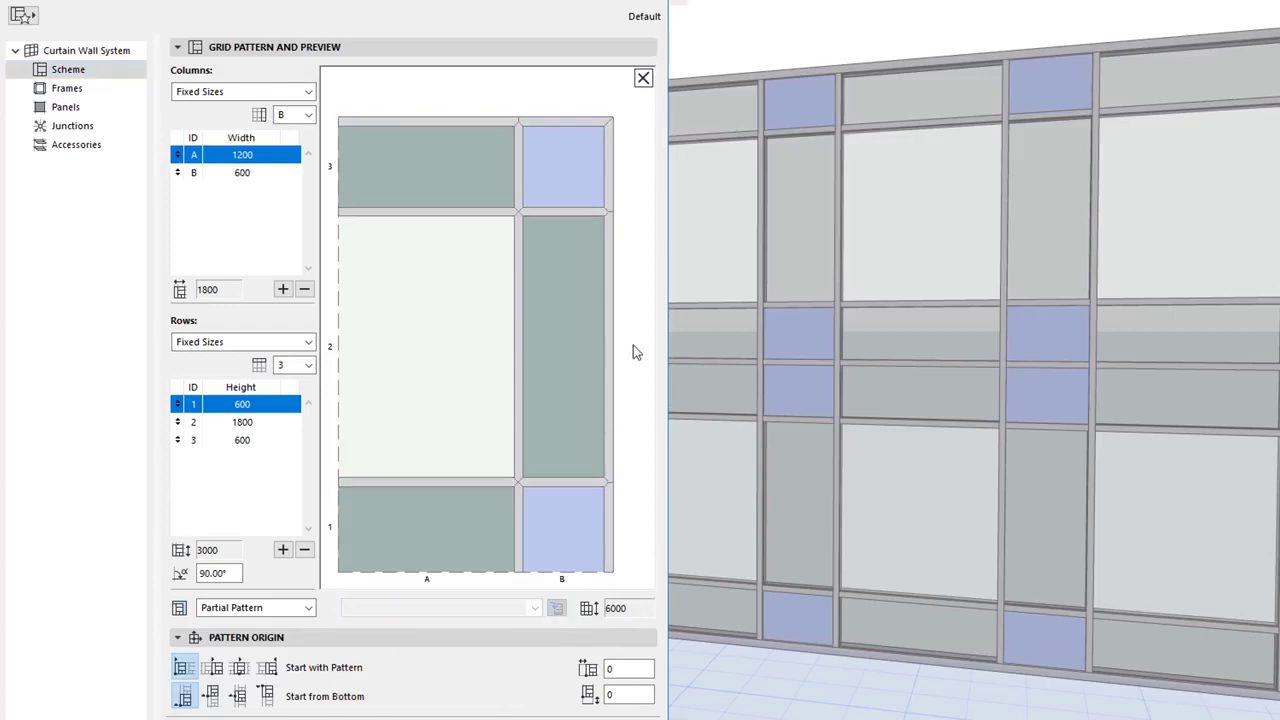
# Step: Change the distinct panel in column B, row 2 of the scheme to Main Panel
pyautogui.click(561, 348)
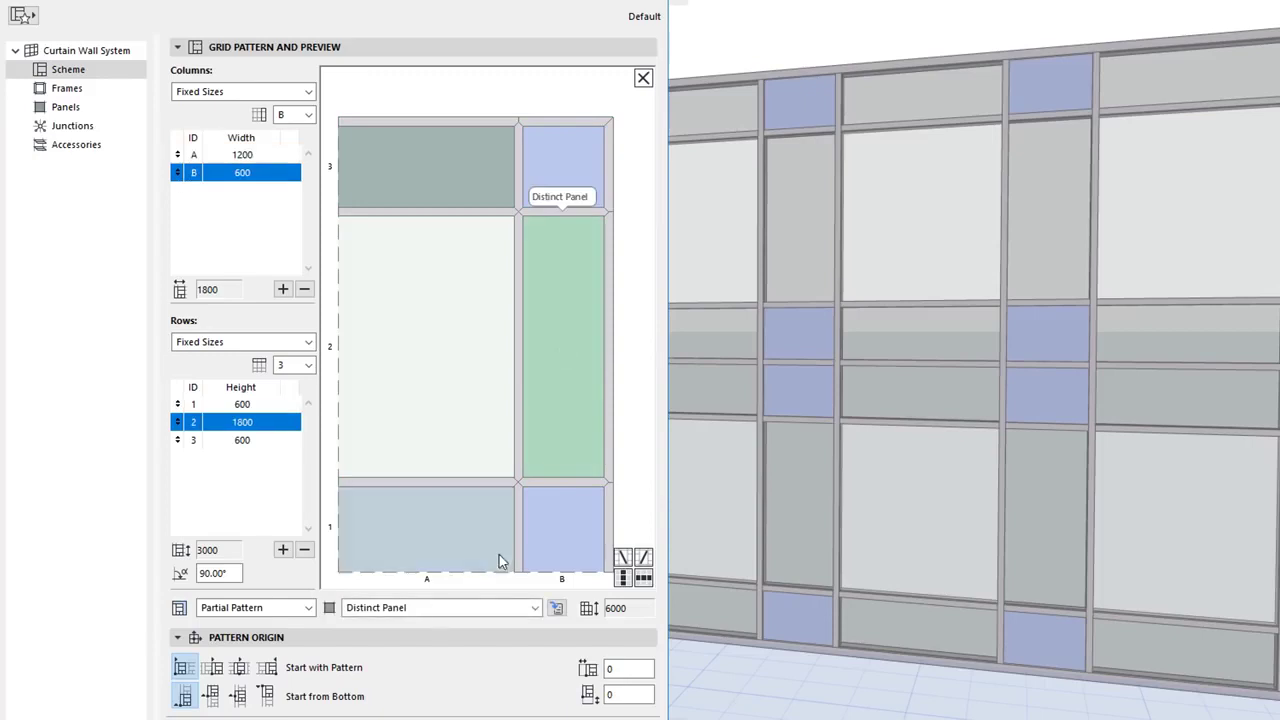
pyautogui.click(482, 608)
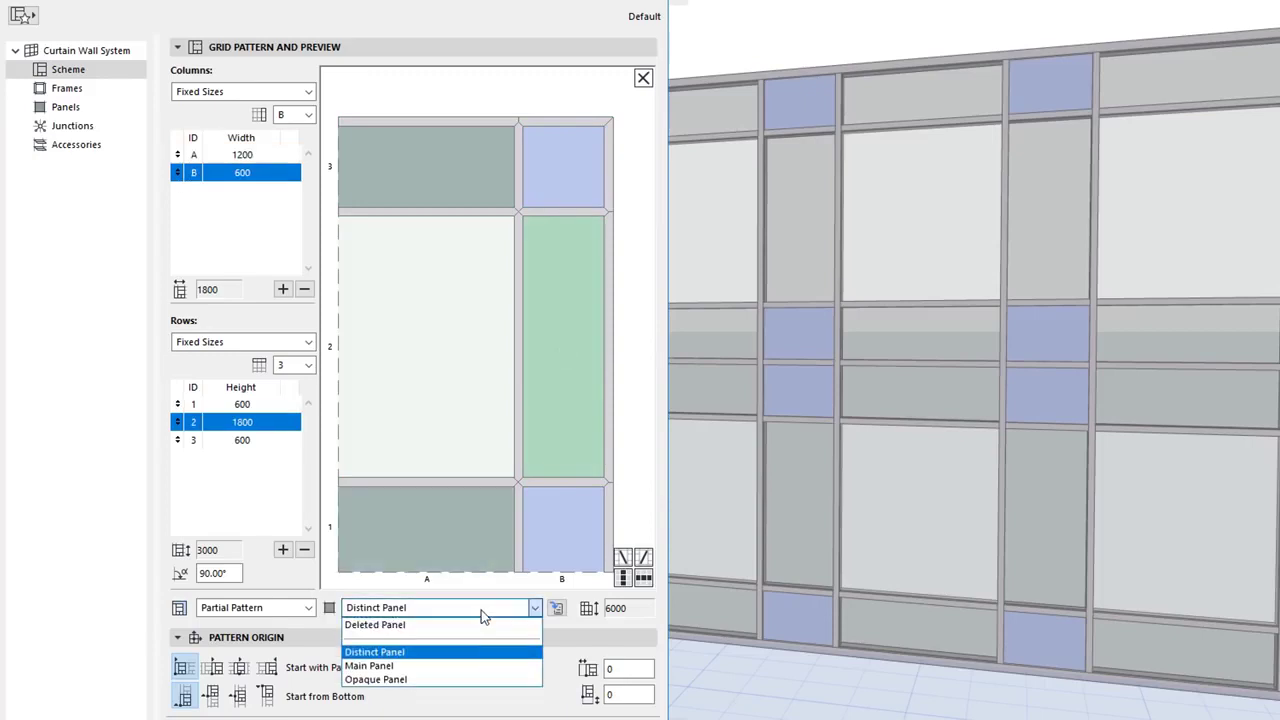
pyautogui.click(474, 665)
pyautogui.click(645, 372)
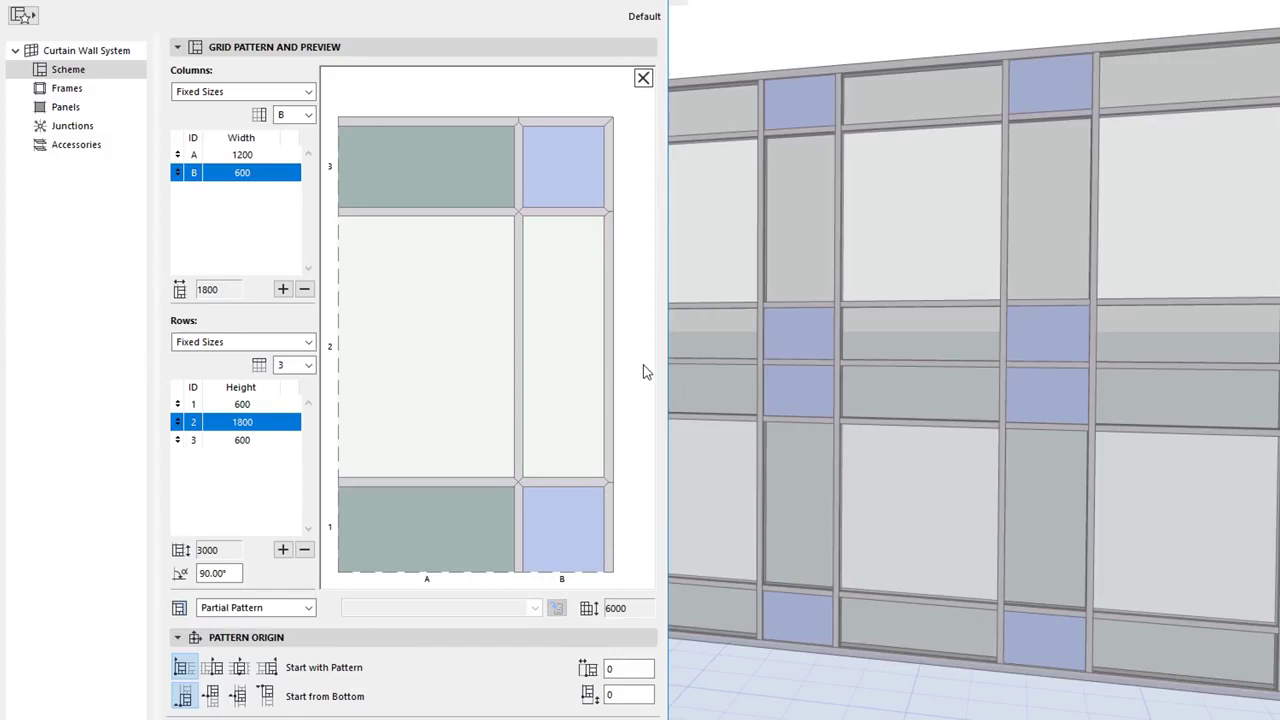
# Step: Add diagonal frames descending to the right in cells B2 and A1, and opposite diagonals in cells A2 and B1
pyautogui.click(573, 402)
pyautogui.keyDown('shift'); pyautogui.click(491, 514); pyautogui.keyUp('shift')
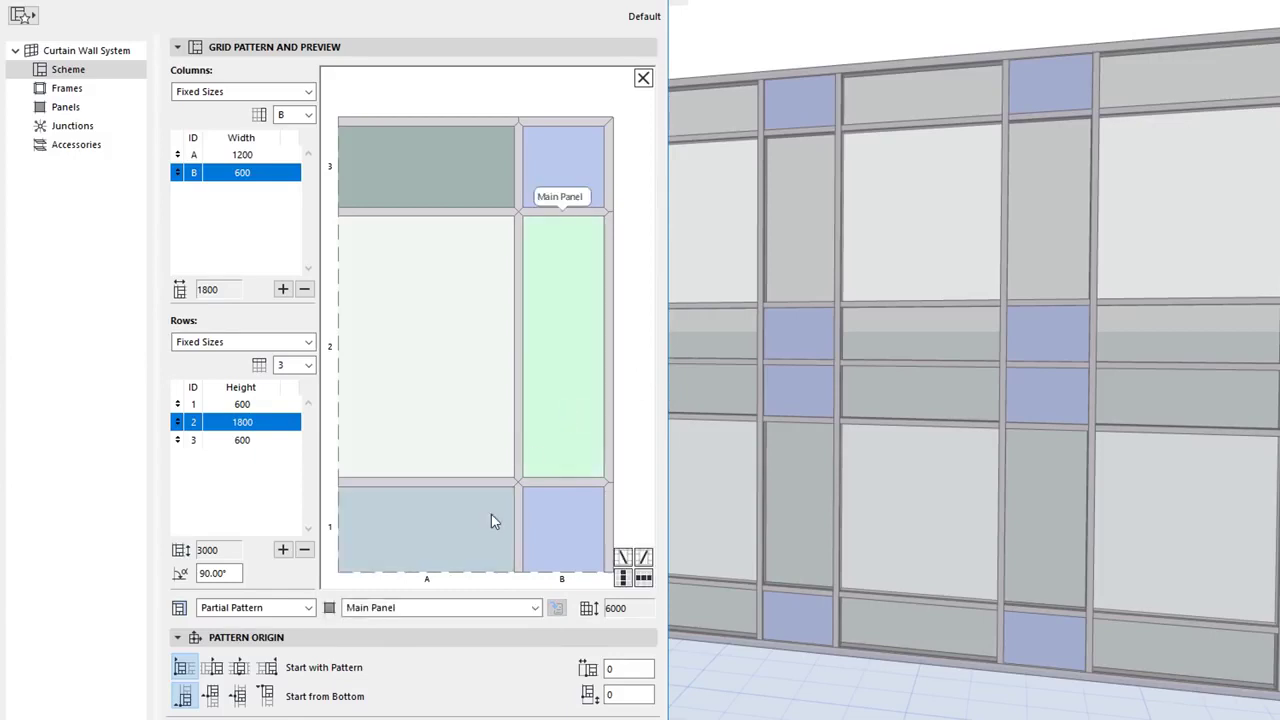
pyautogui.click(622, 556)
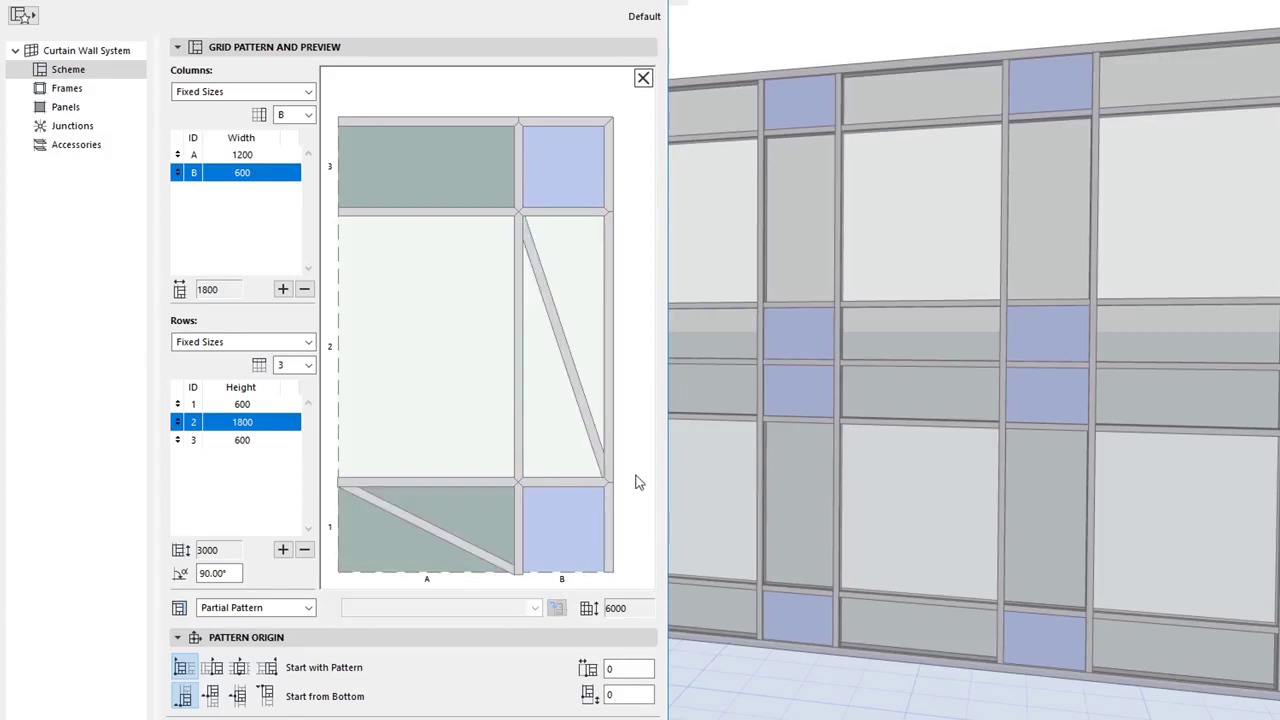
pyautogui.click(573, 517)
pyautogui.keyDown('shift'); pyautogui.click(497, 451); pyautogui.keyUp('shift')
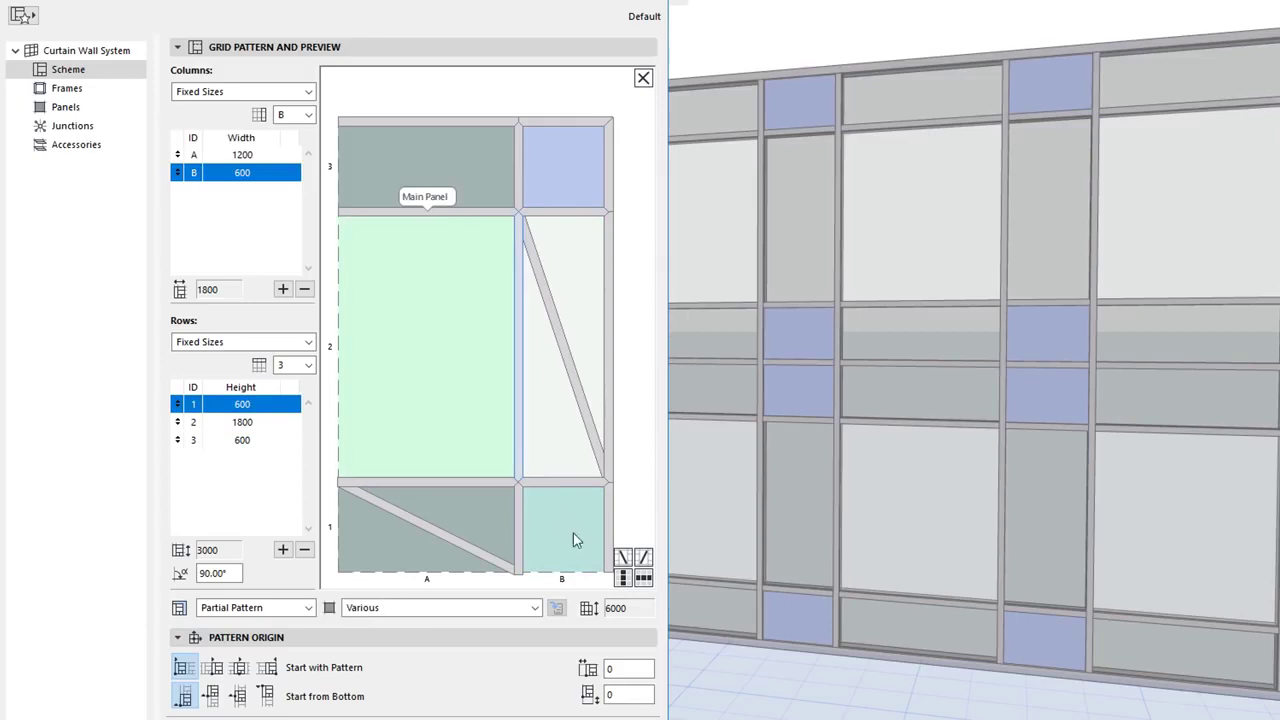
pyautogui.click(643, 558)
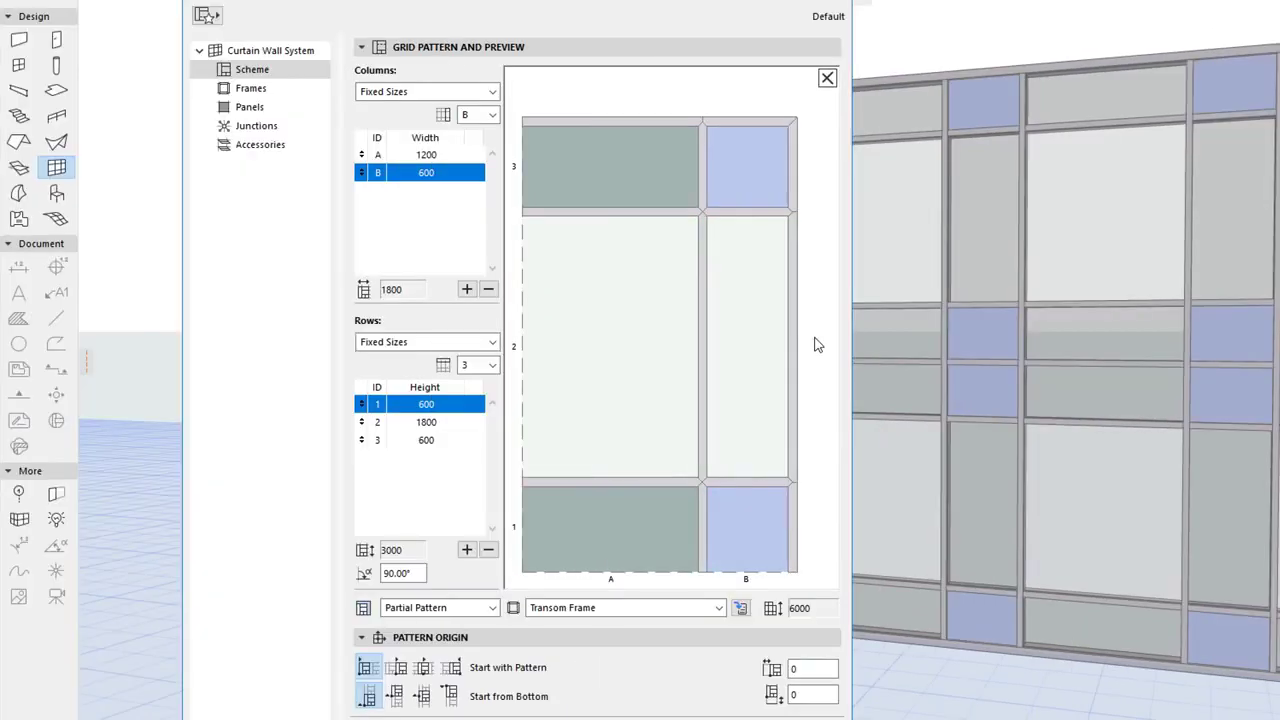
# Step: Apply the Honeycomb - Checkered 3000/5196 scheme favorite to the curtain wall
pyautogui.click(208, 16)
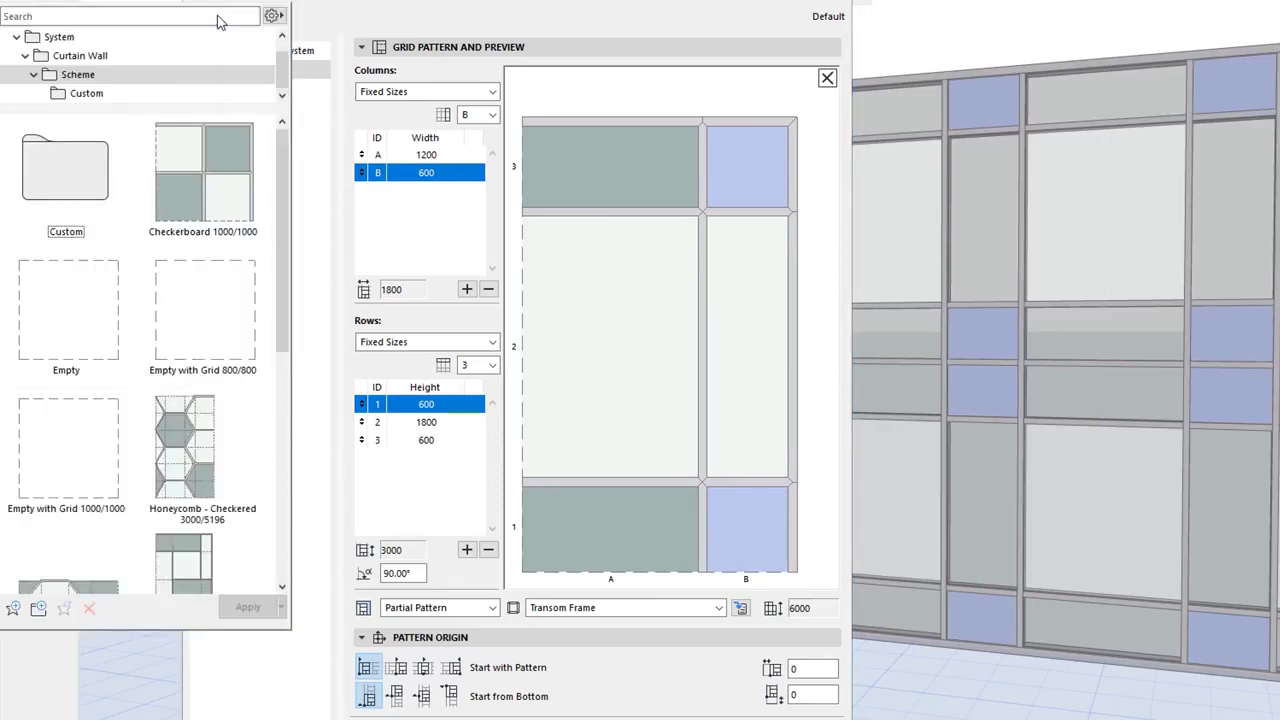
pyautogui.click(199, 448)
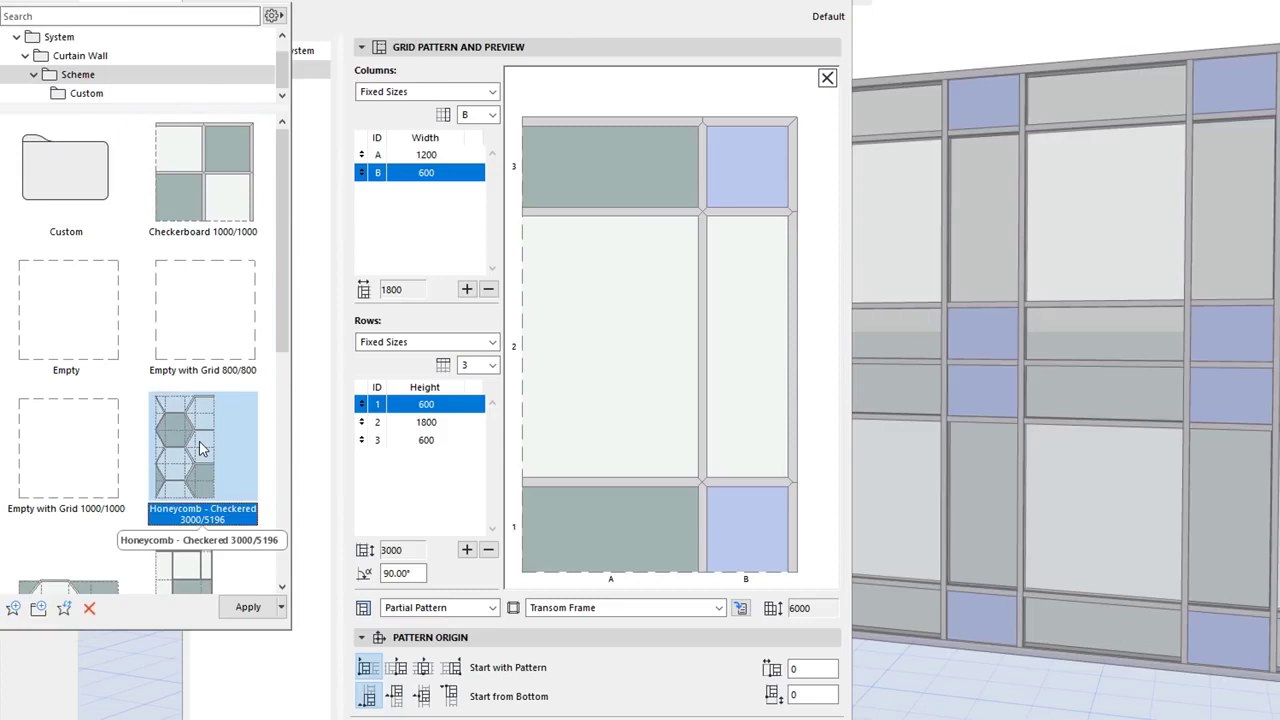
pyautogui.click(248, 607)
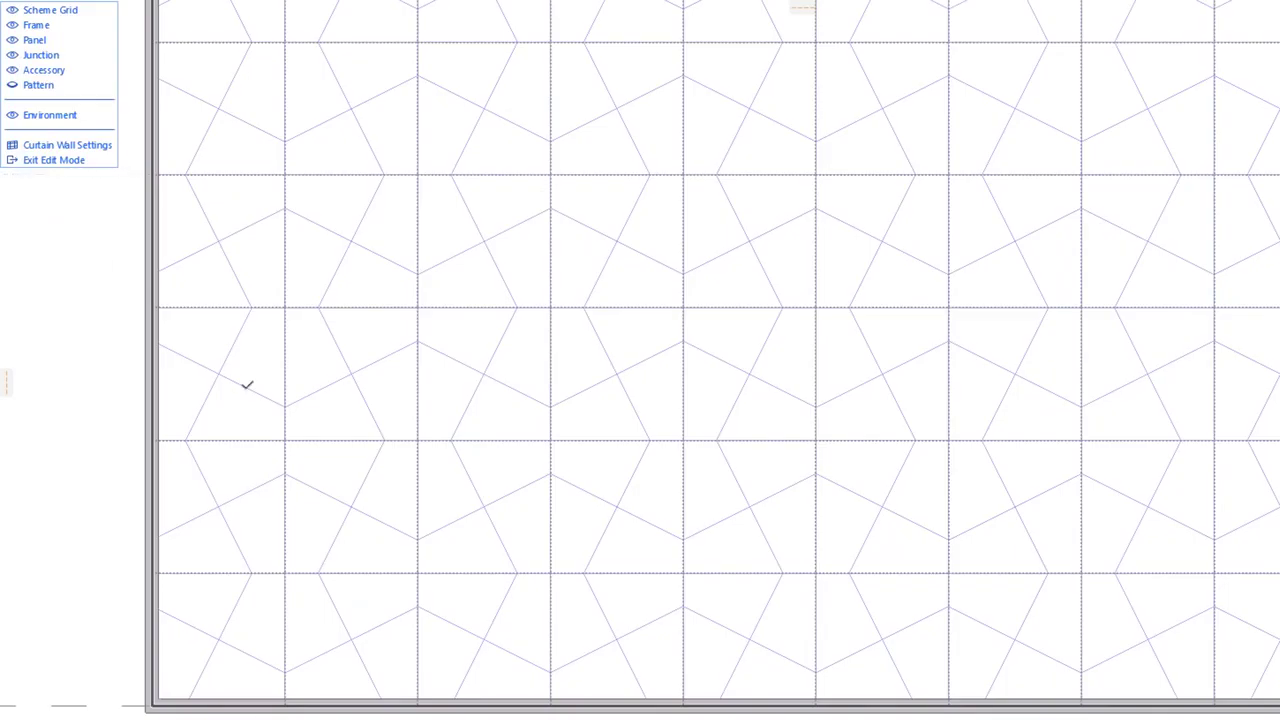
# Step: Draw angled frames along the pentagonal reference lines inside the empty curtain wall
pyautogui.click(286, 406)
pyautogui.click(418, 342)
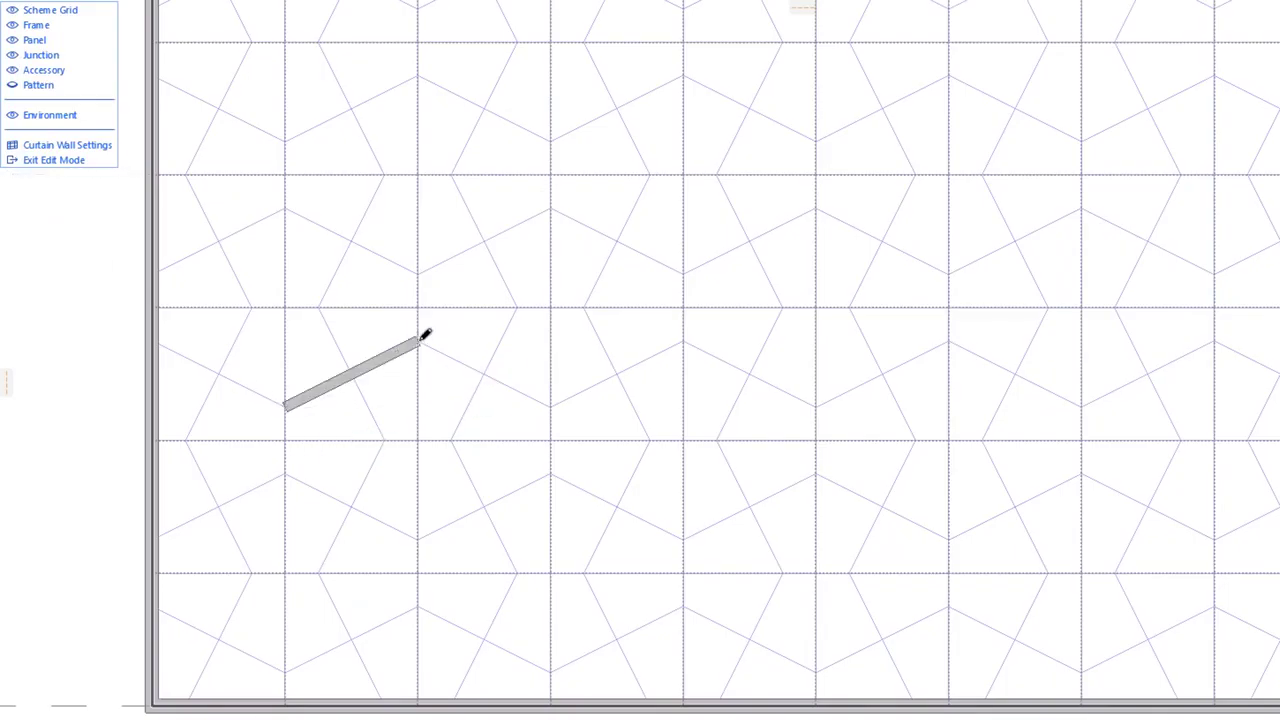
pyautogui.click(550, 406)
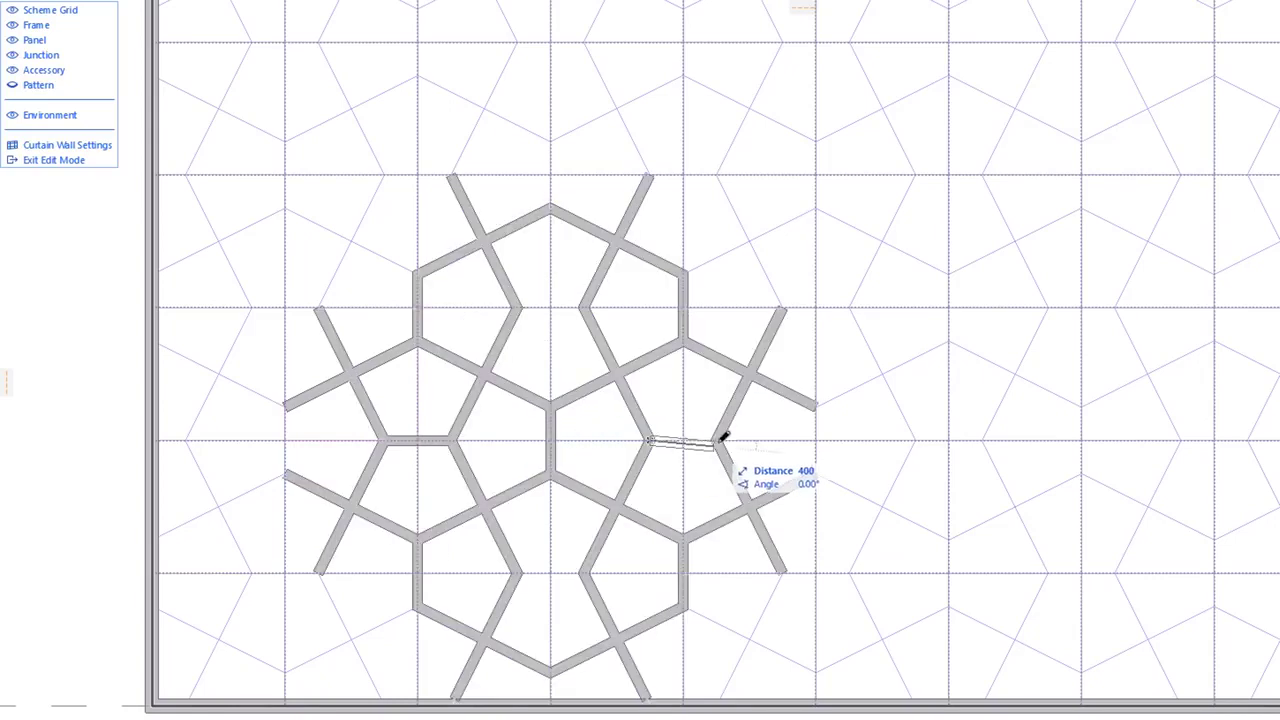
# Step: Close the remaining pentagons with horizontal frames 400 mm long at the right, upper and lower parts of the pattern
pyautogui.click(718, 440)
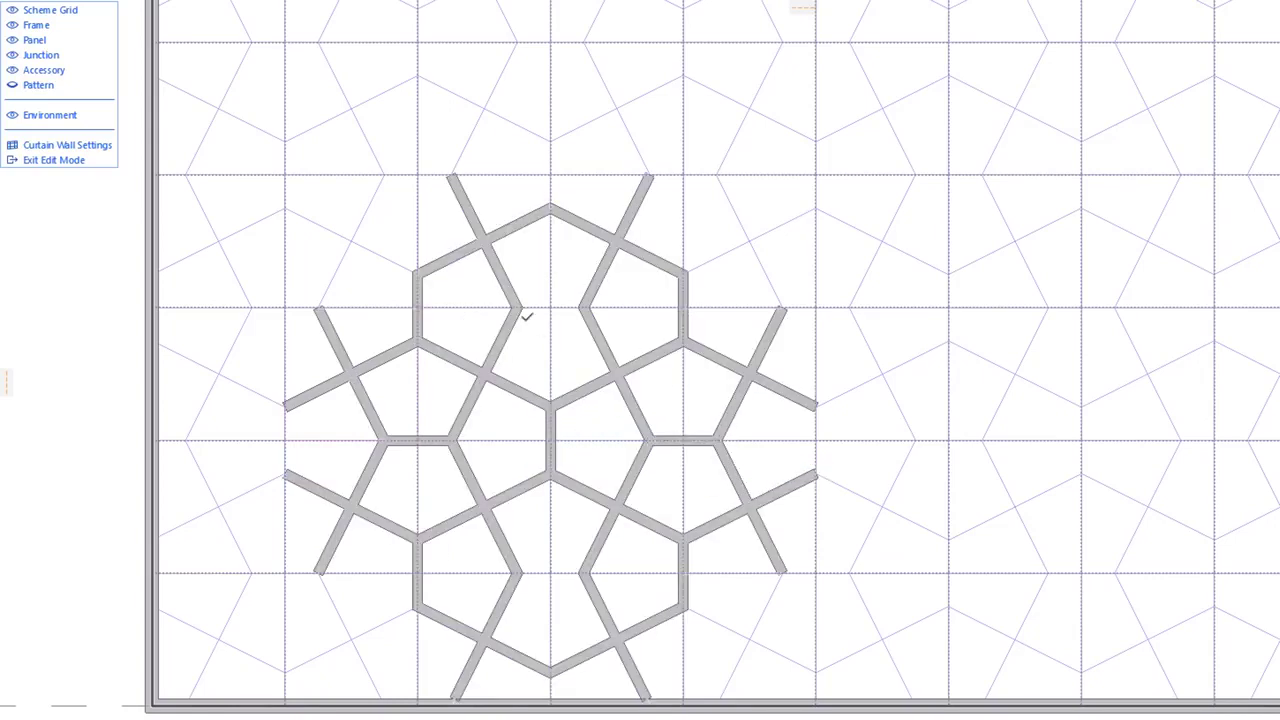
pyautogui.click(516, 306)
pyautogui.click(584, 307)
pyautogui.click(516, 572)
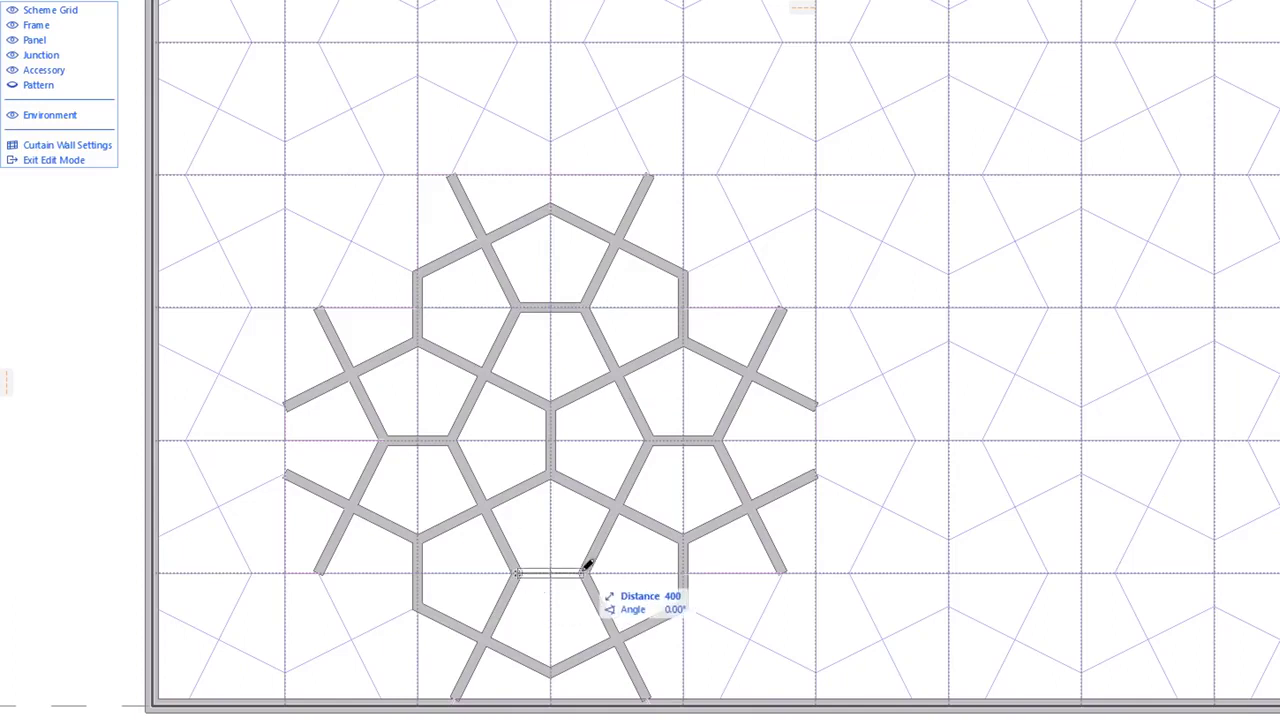
pyautogui.click(584, 573)
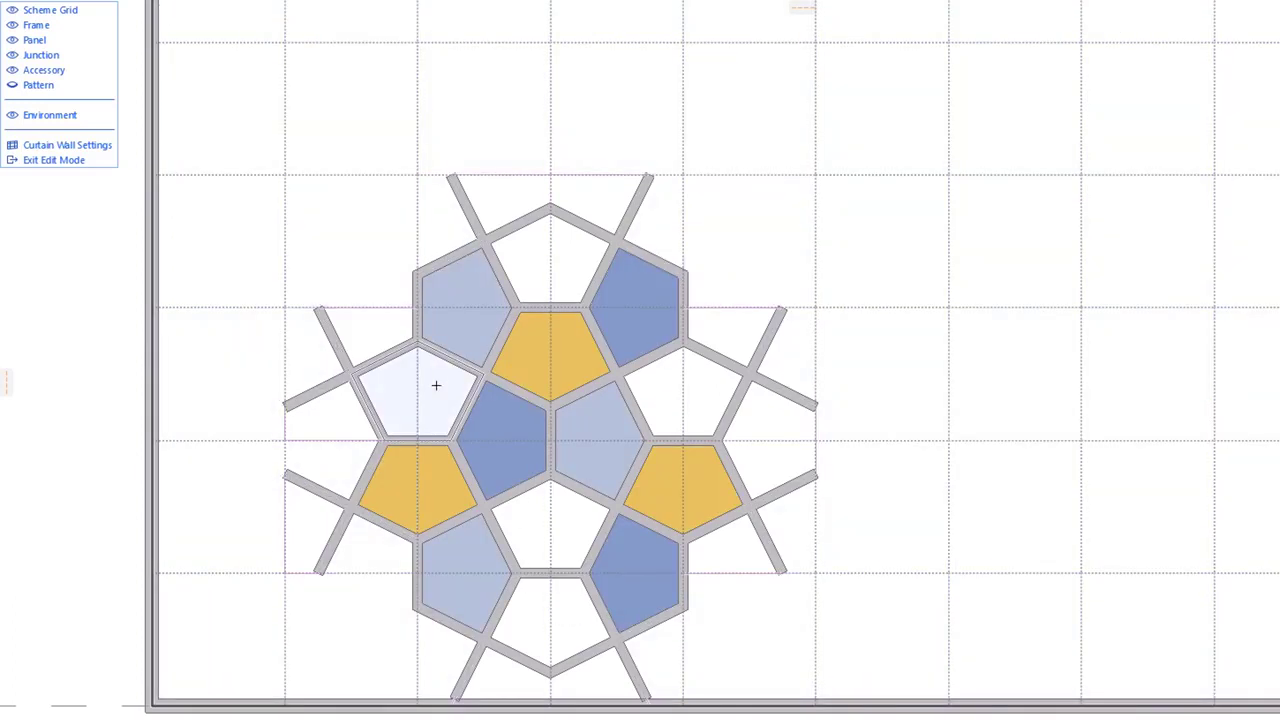
# Step: Place light tan panels in the three empty pentagons around the central pair of blue panels
pyautogui.click(436, 385)
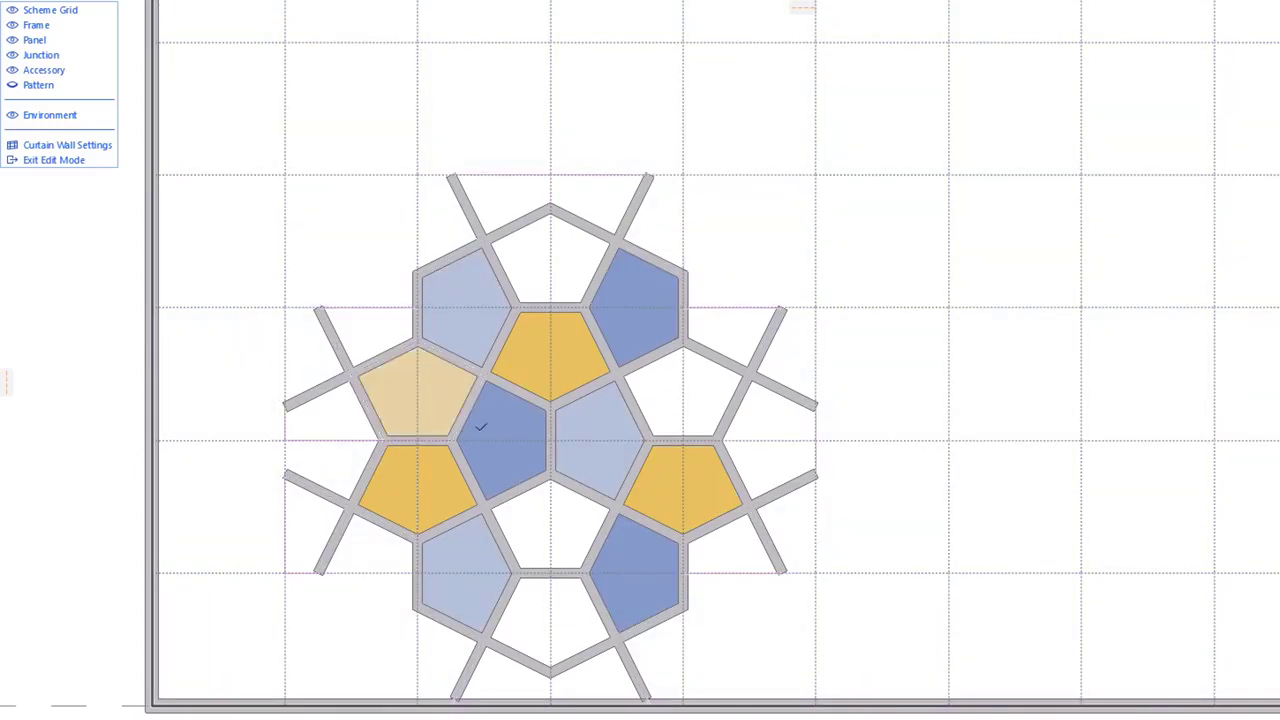
pyautogui.click(578, 535)
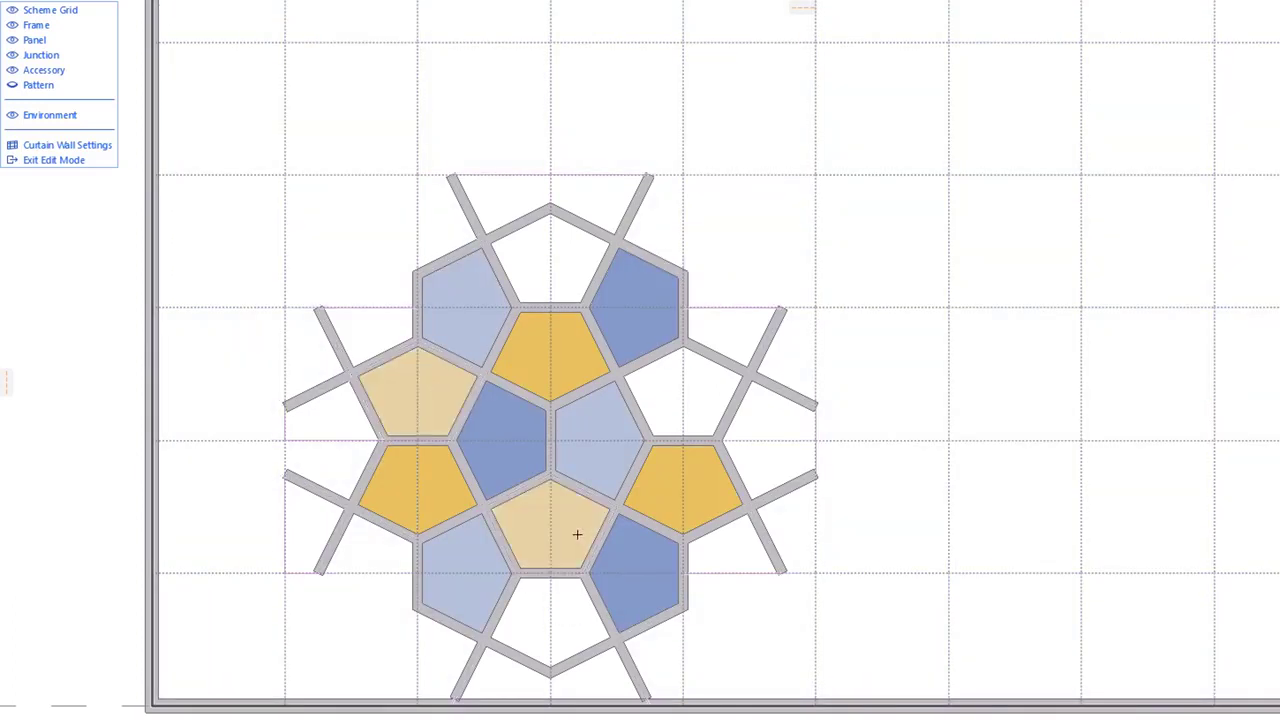
pyautogui.click(668, 387)
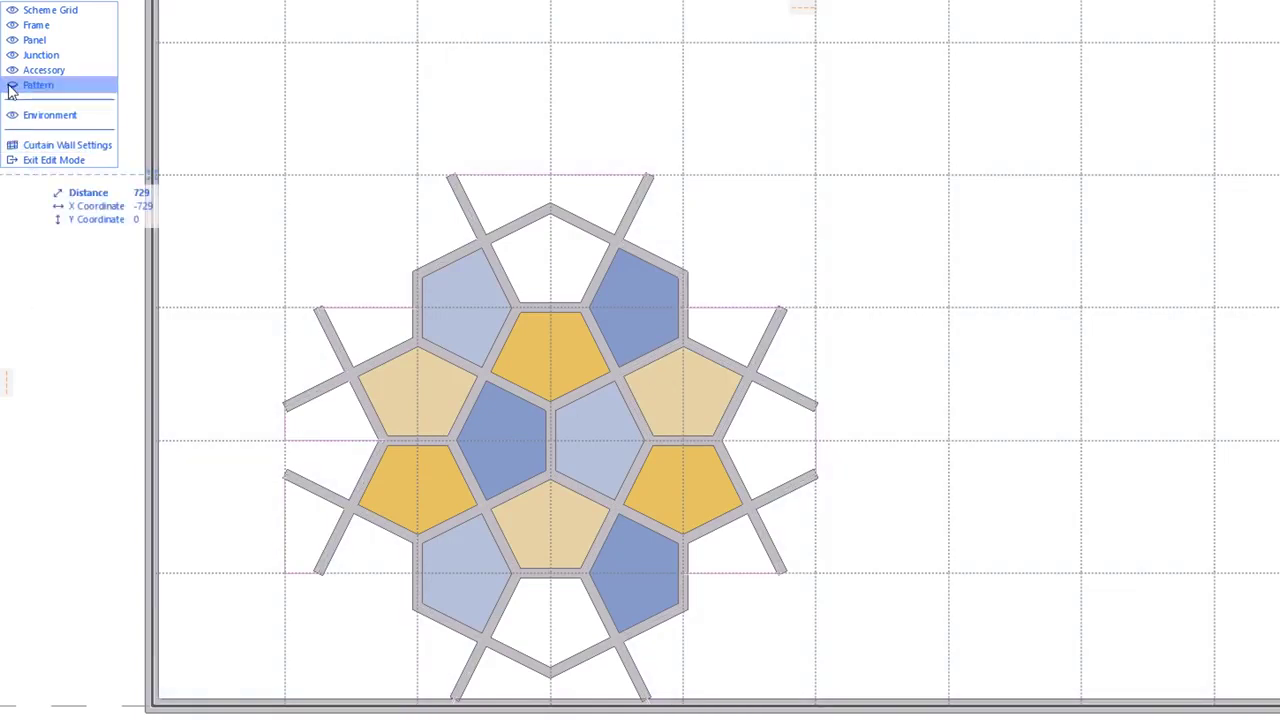
# Step: Show the pattern outline, move it to the lower-left of the drawn frames, and stretch it to cover two by two grid cells
pyautogui.click(152, 699)
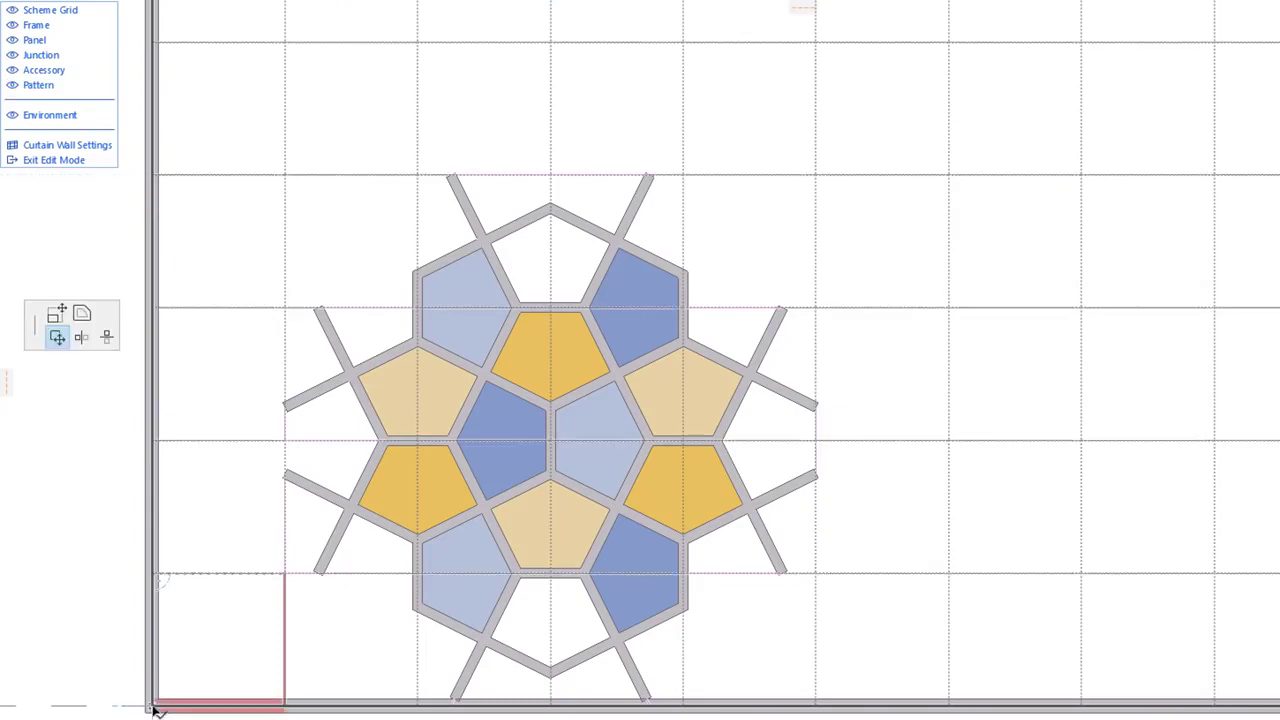
pyautogui.click(417, 583)
pyautogui.click(58, 315)
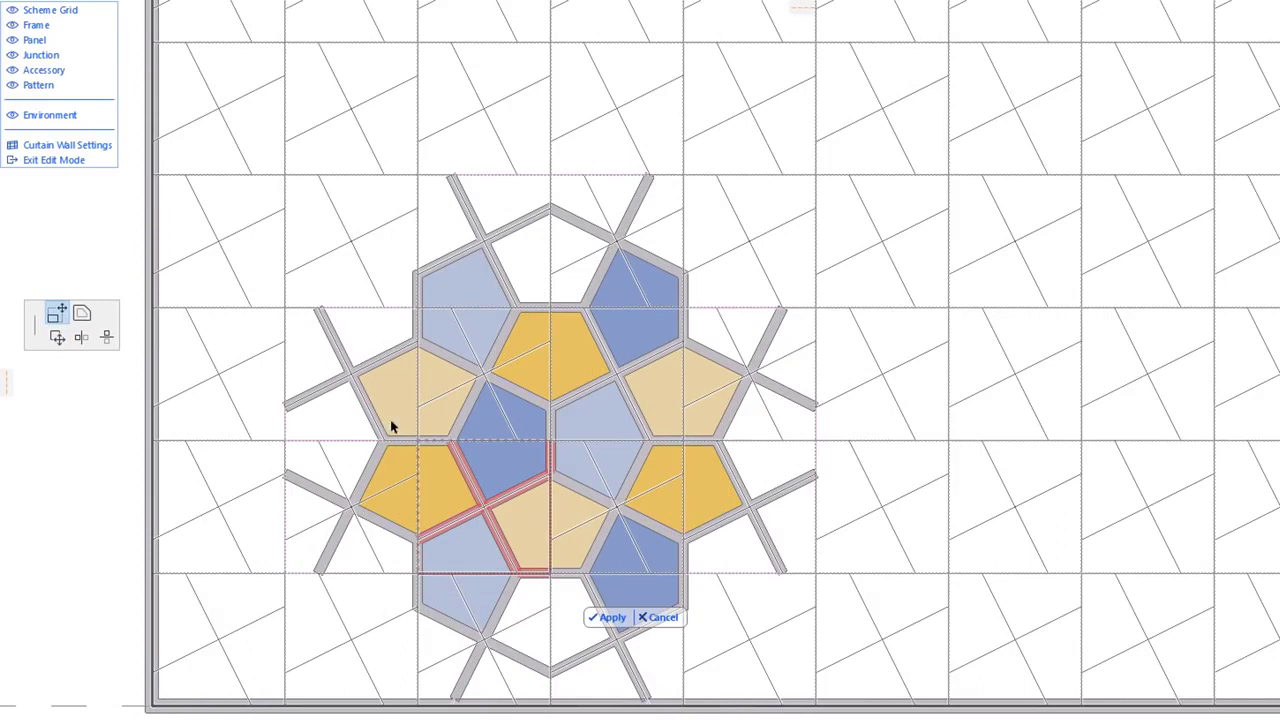
pyautogui.click(489, 445)
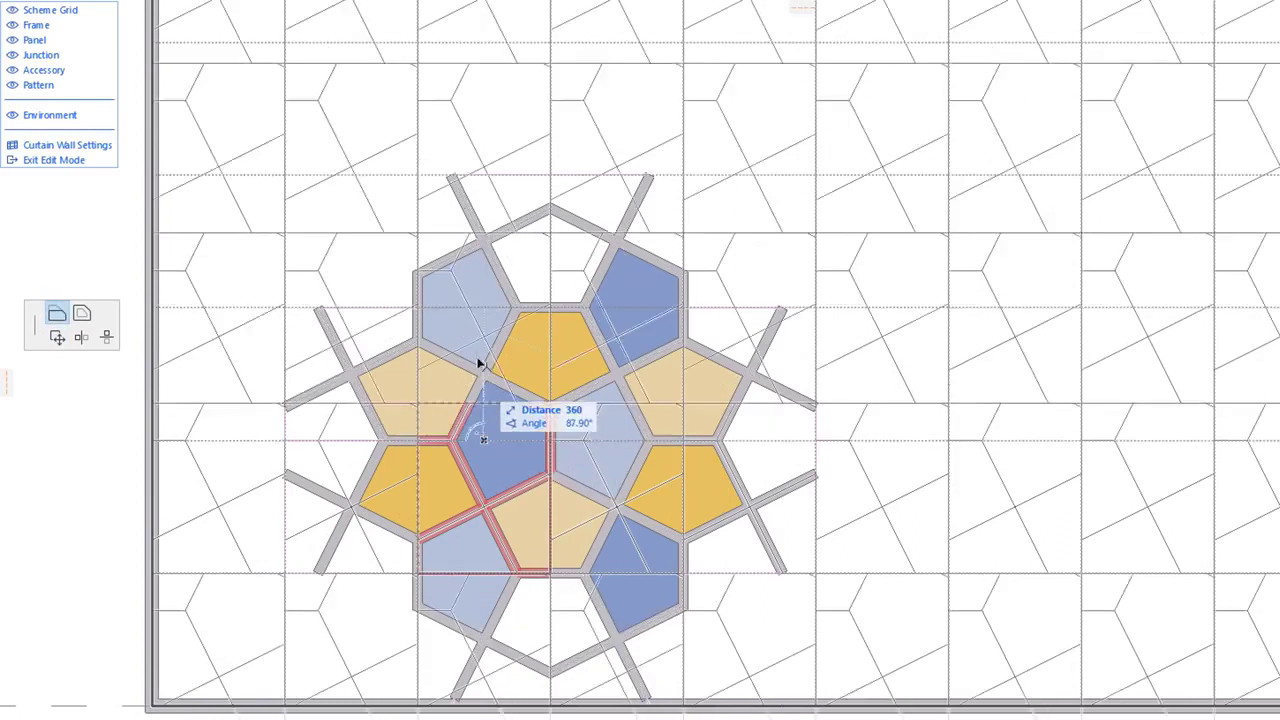
pyautogui.click(422, 311)
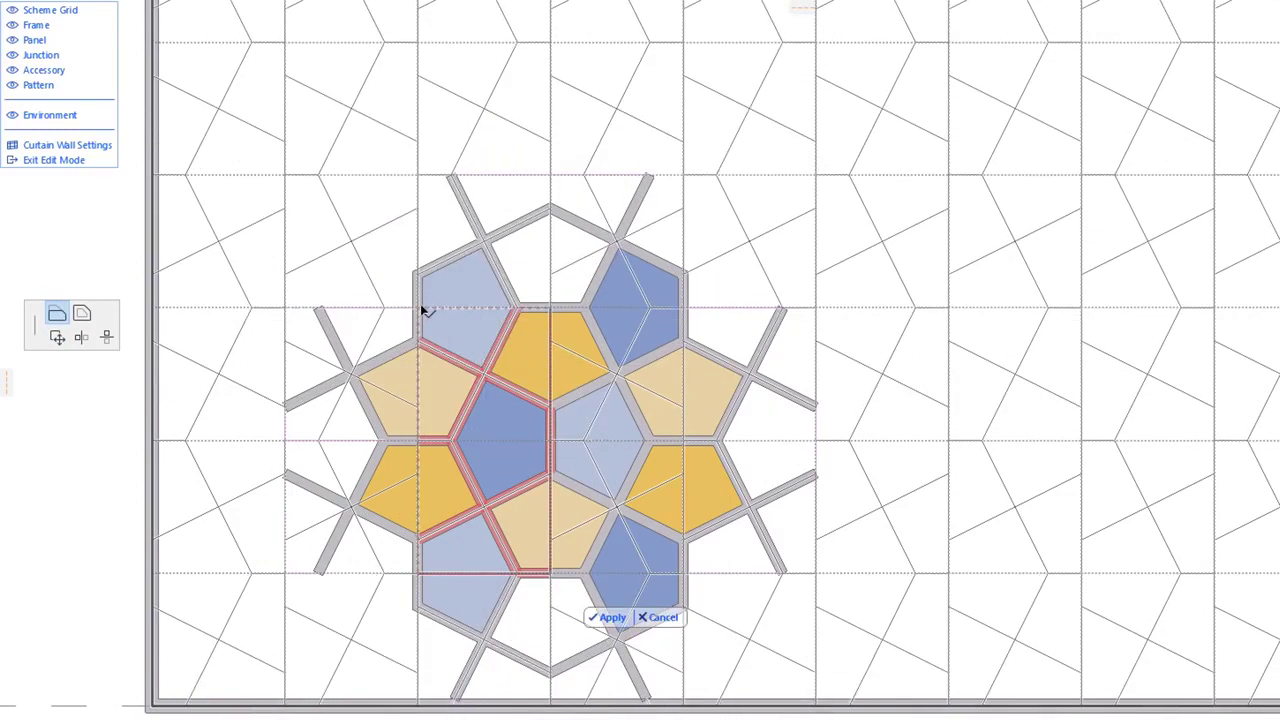
pyautogui.click(549, 373)
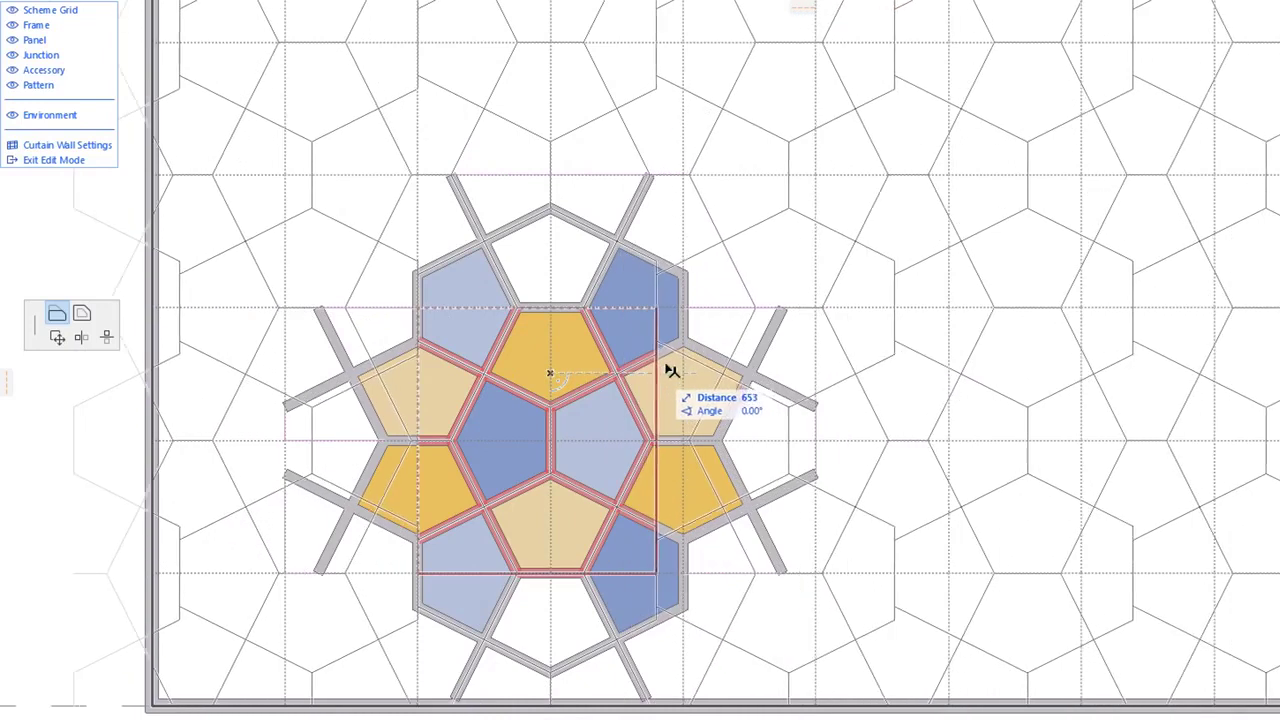
pyautogui.click(686, 308)
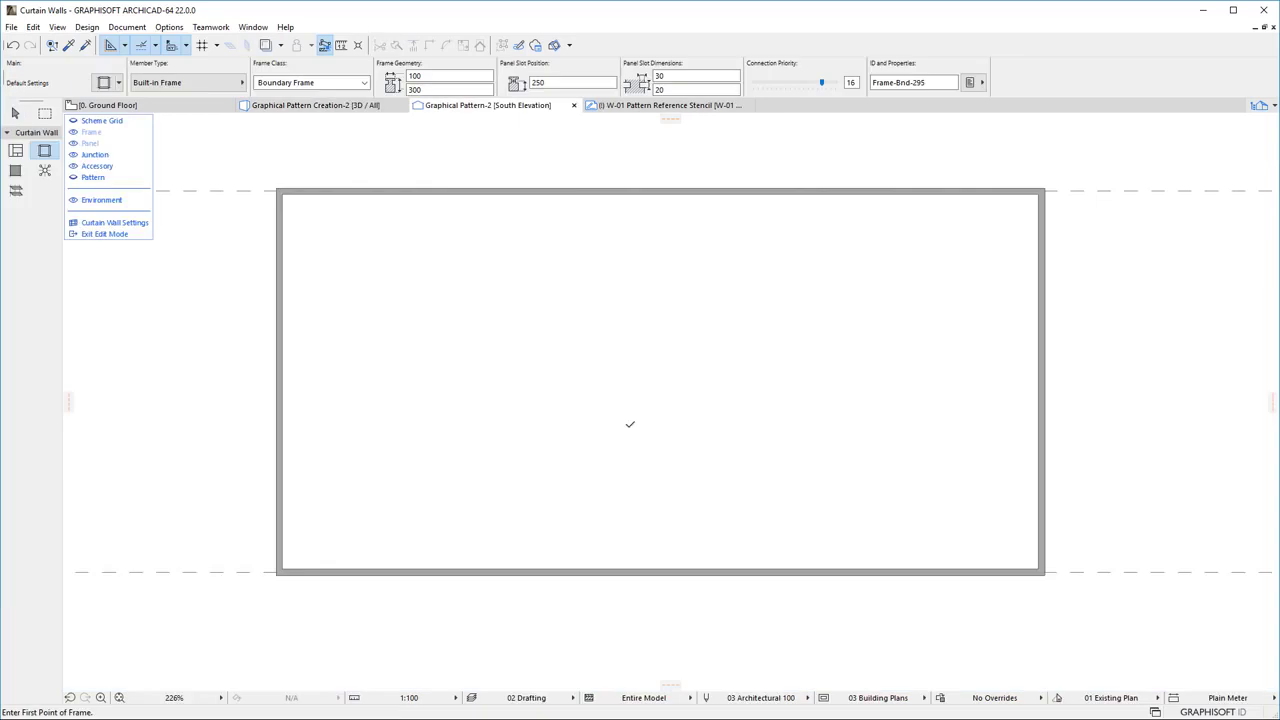
# Step: Draw vertical and horizontal boundary frames between existing edges to divide the empty curtain wall into irregular rectangular cells
pyautogui.click(629, 426)
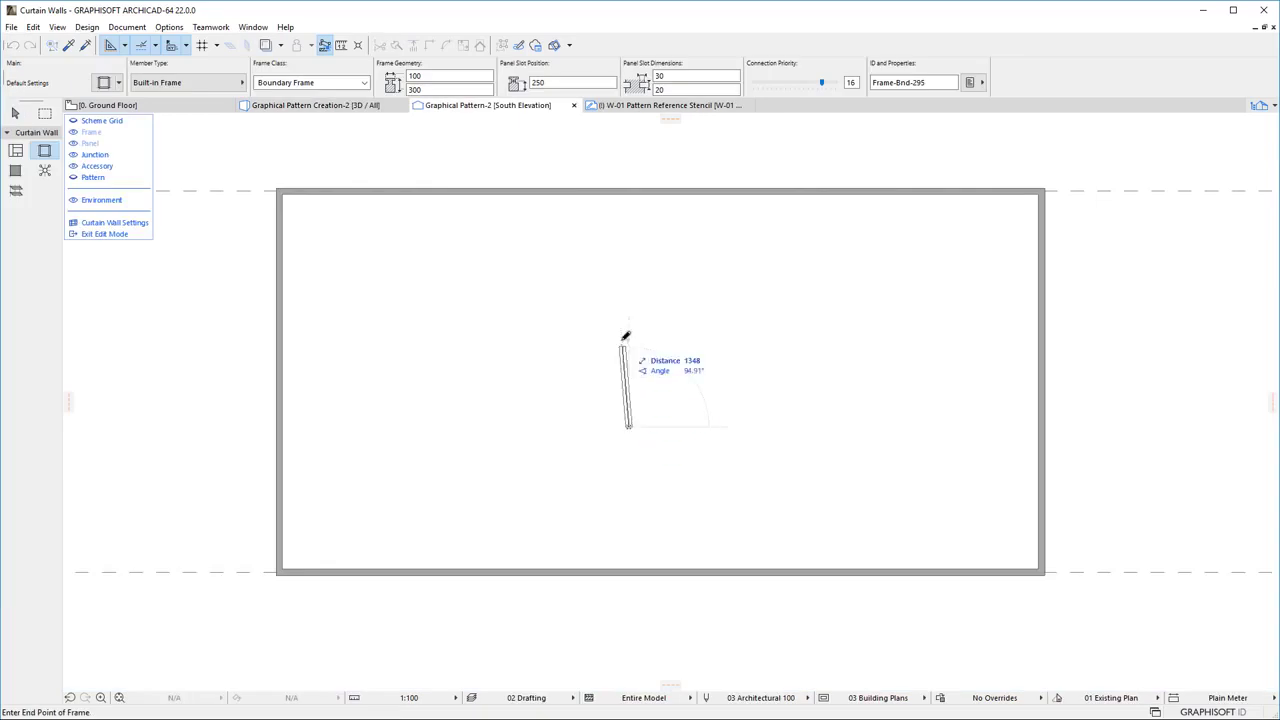
pyautogui.click(631, 191)
pyautogui.click(628, 371)
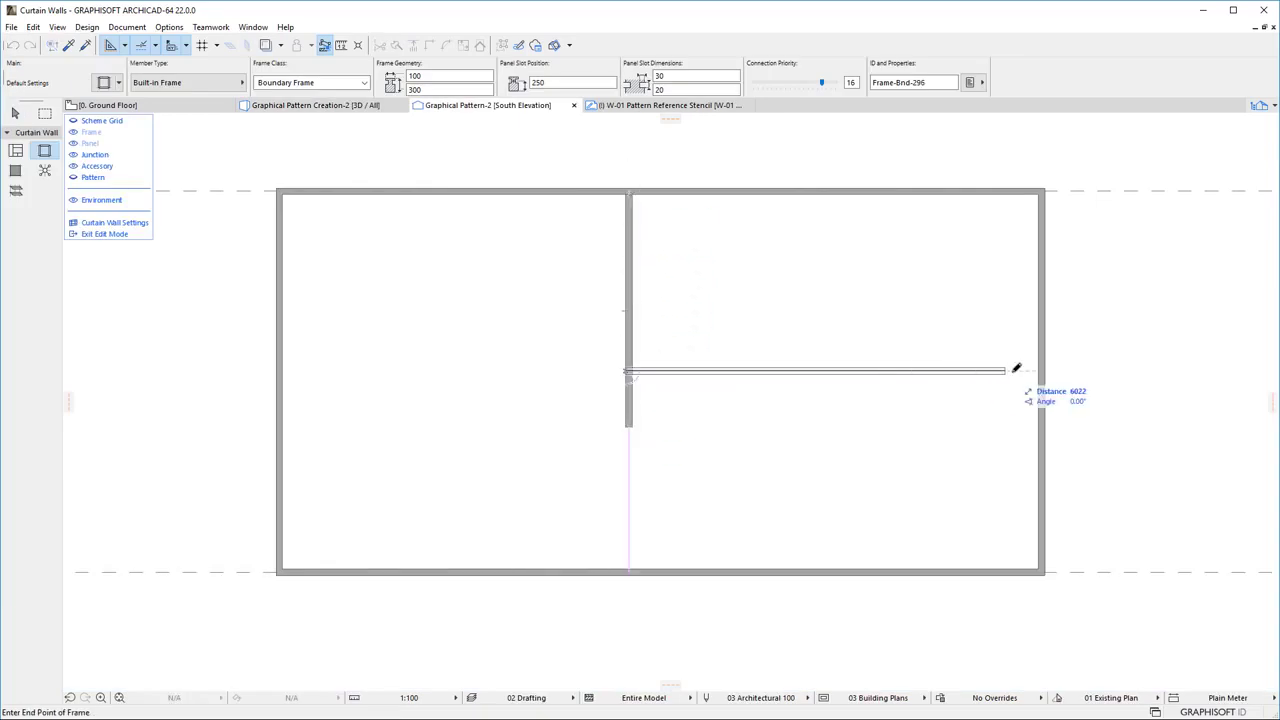
pyautogui.click(1040, 370)
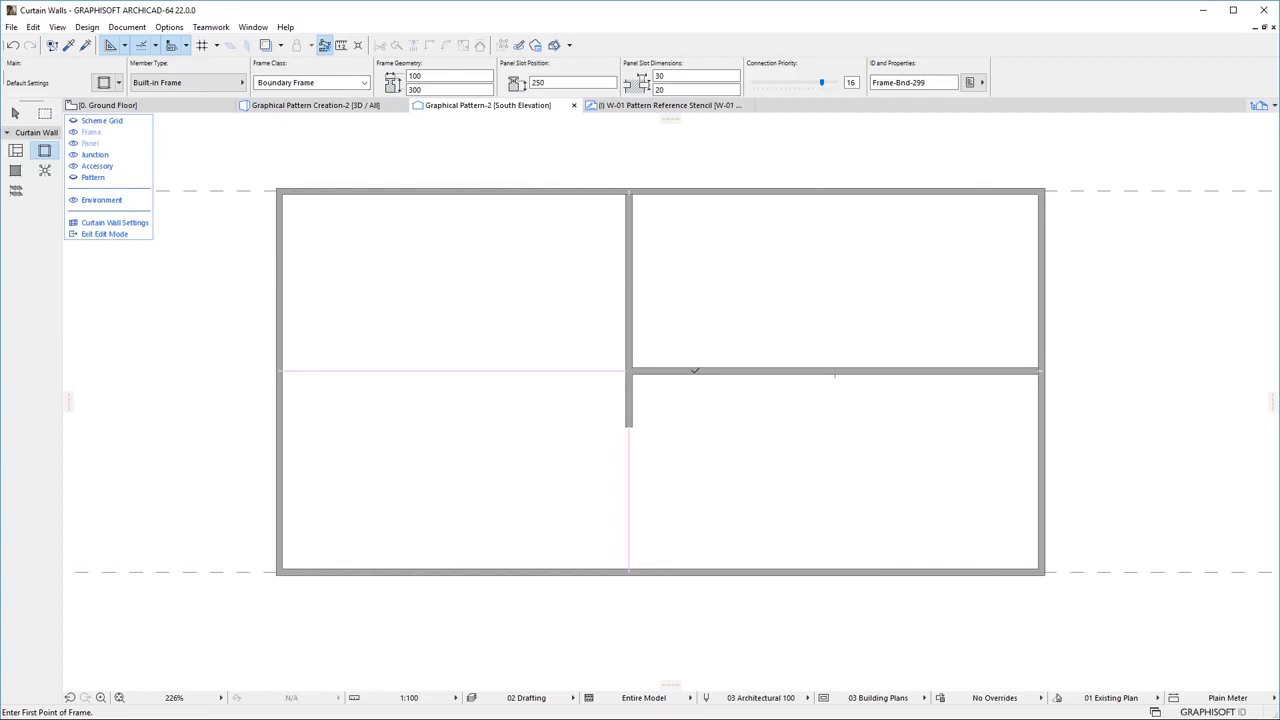
pyautogui.click(690, 371)
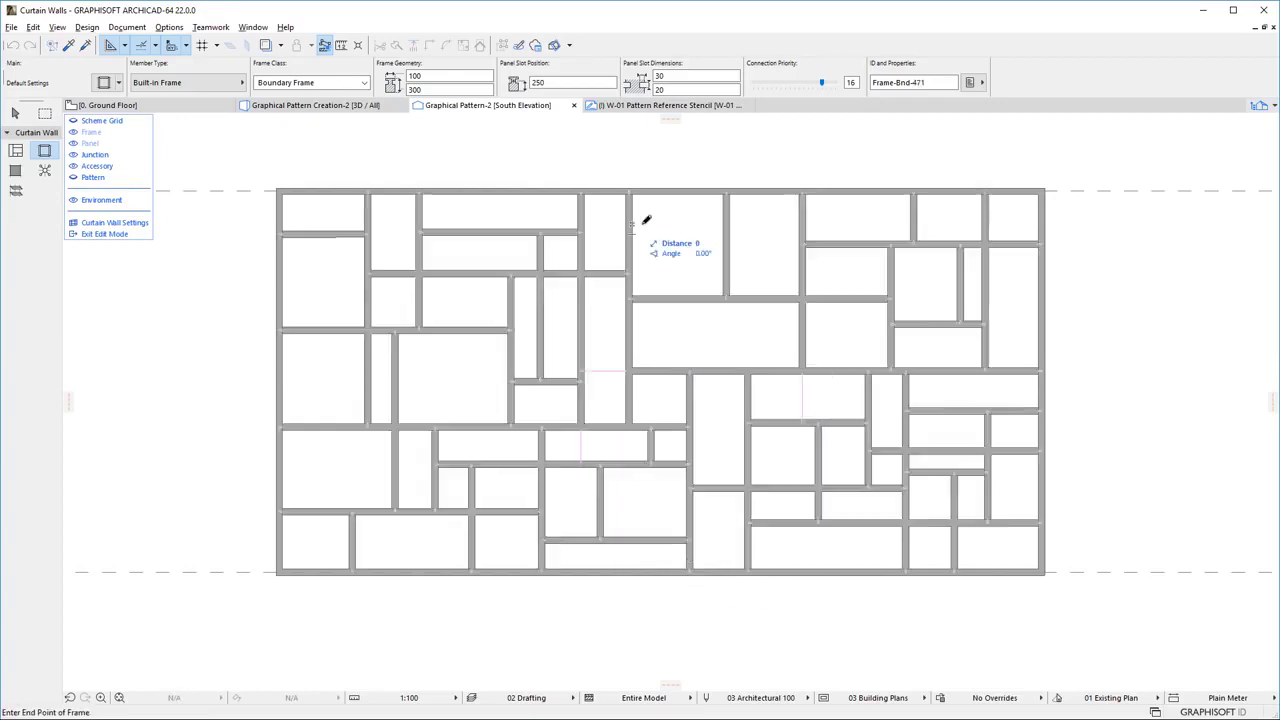
pyautogui.click(631, 224)
pyautogui.click(727, 218)
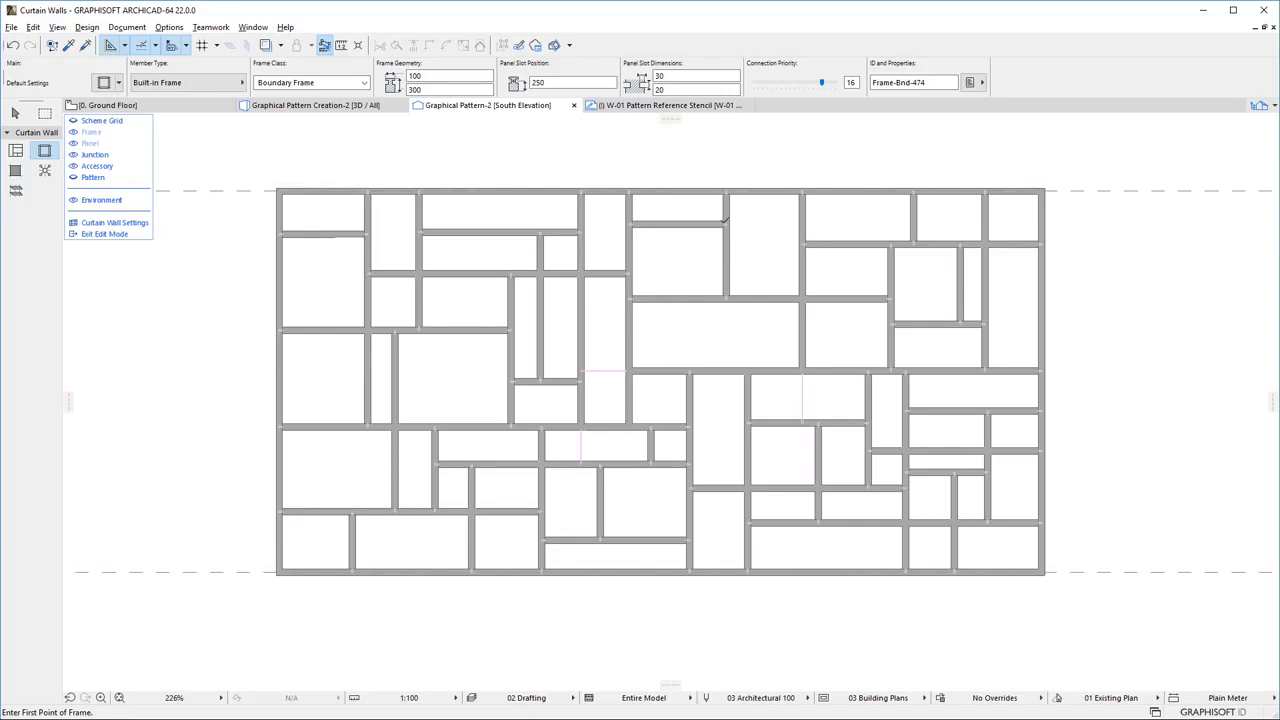
# Step: Place dark green opaque panels in three scattered rectangular cells in the upper-left part of the curtain wall
pyautogui.click(15, 170)
pyautogui.click(340, 295)
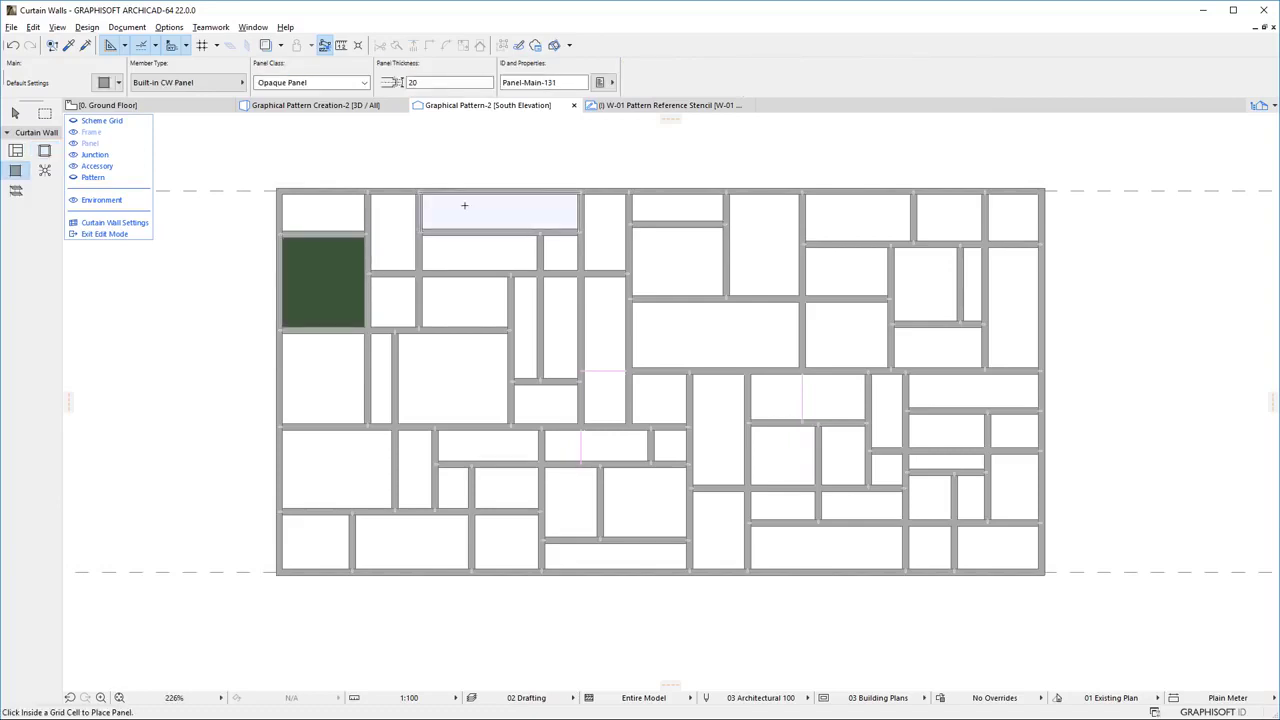
pyautogui.click(464, 205)
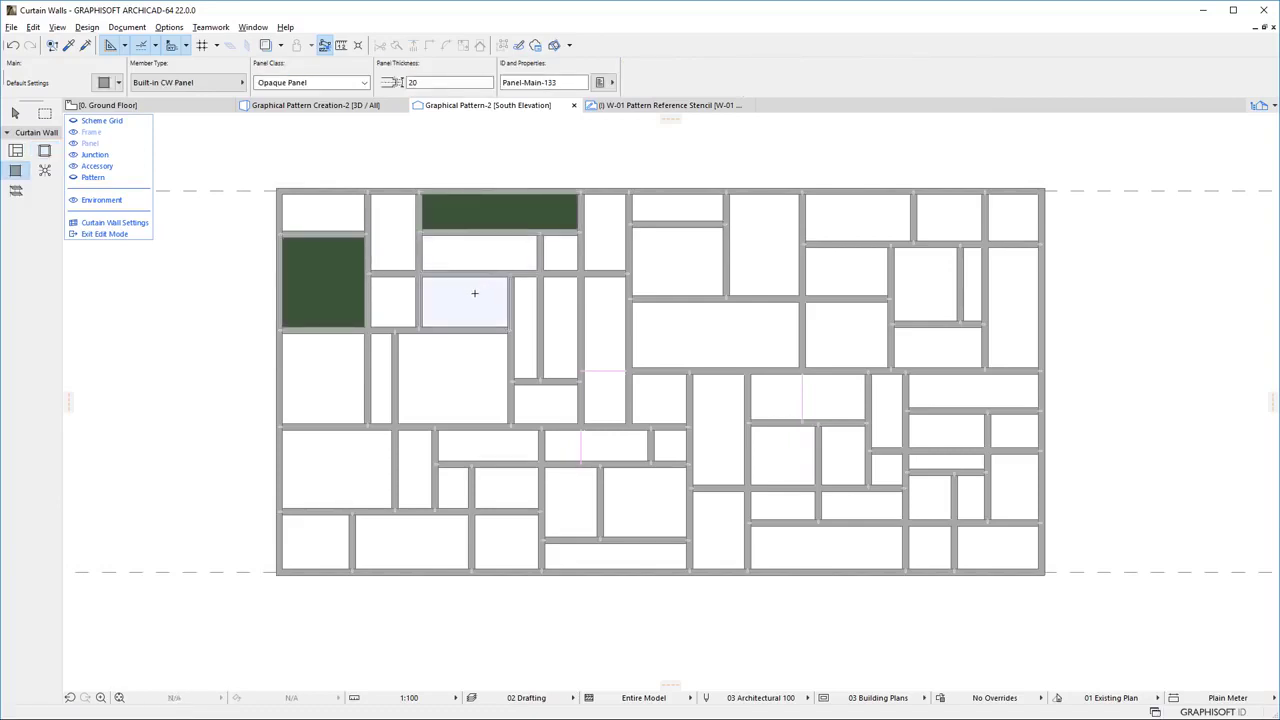
pyautogui.click(475, 293)
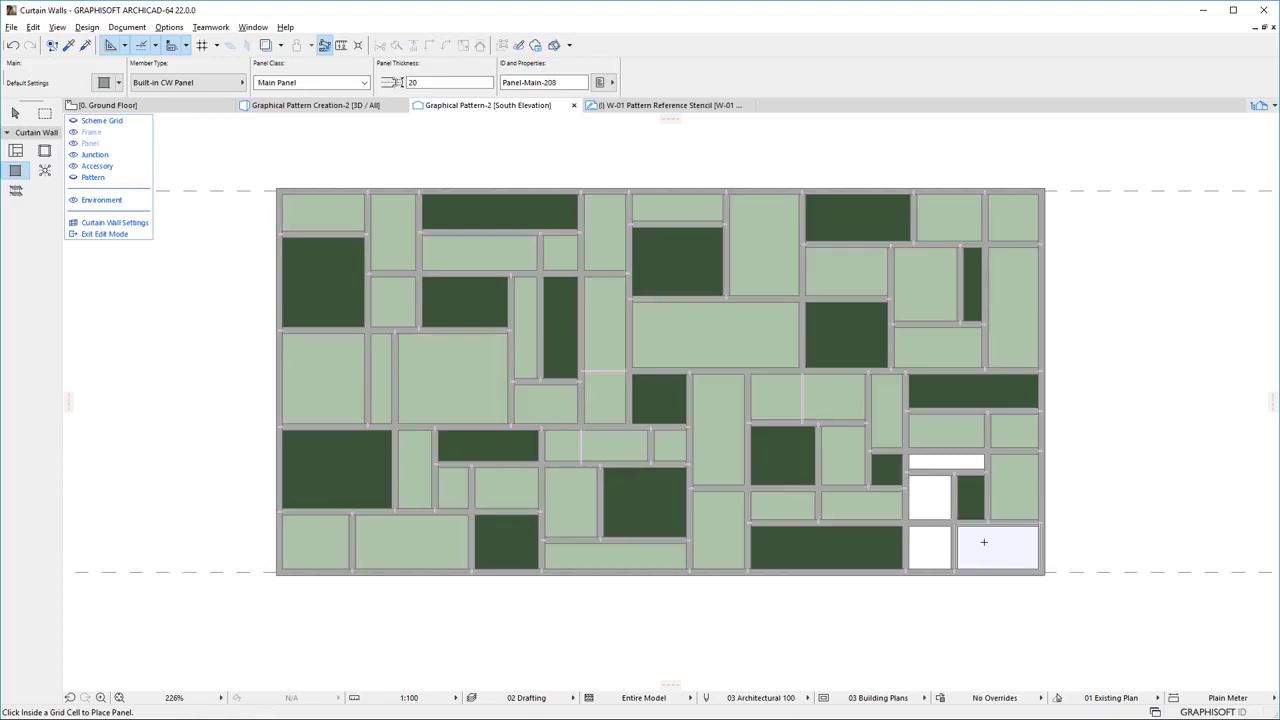
# Step: Fill the four remaining empty cells near the curtain wall's lower-right corner with light green main panels
pyautogui.click(974, 551)
pyautogui.click(928, 543)
pyautogui.click(937, 515)
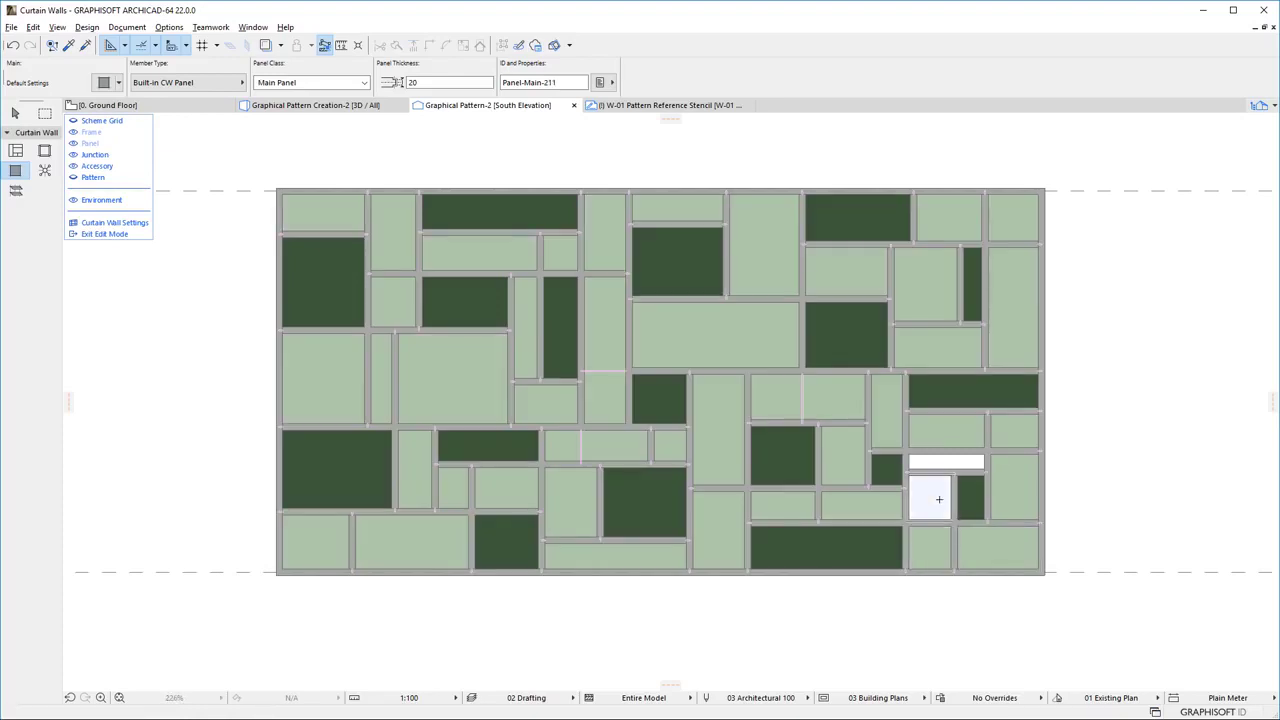
pyautogui.click(946, 462)
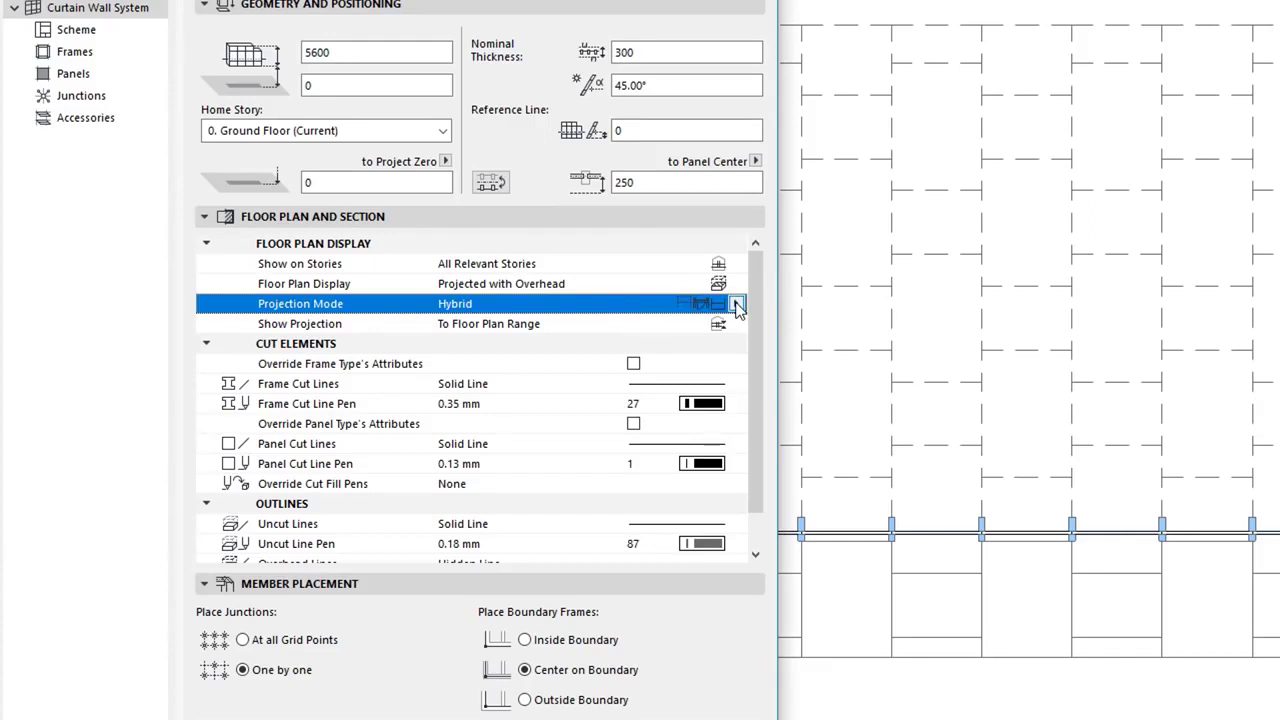
# Step: Examine the curtain wall's Projection Mode choices for overhead, cut and uncut components, keeping Projected with Symbolic Panels for the cut components
pyautogui.click(737, 303)
pyautogui.click(566, 368)
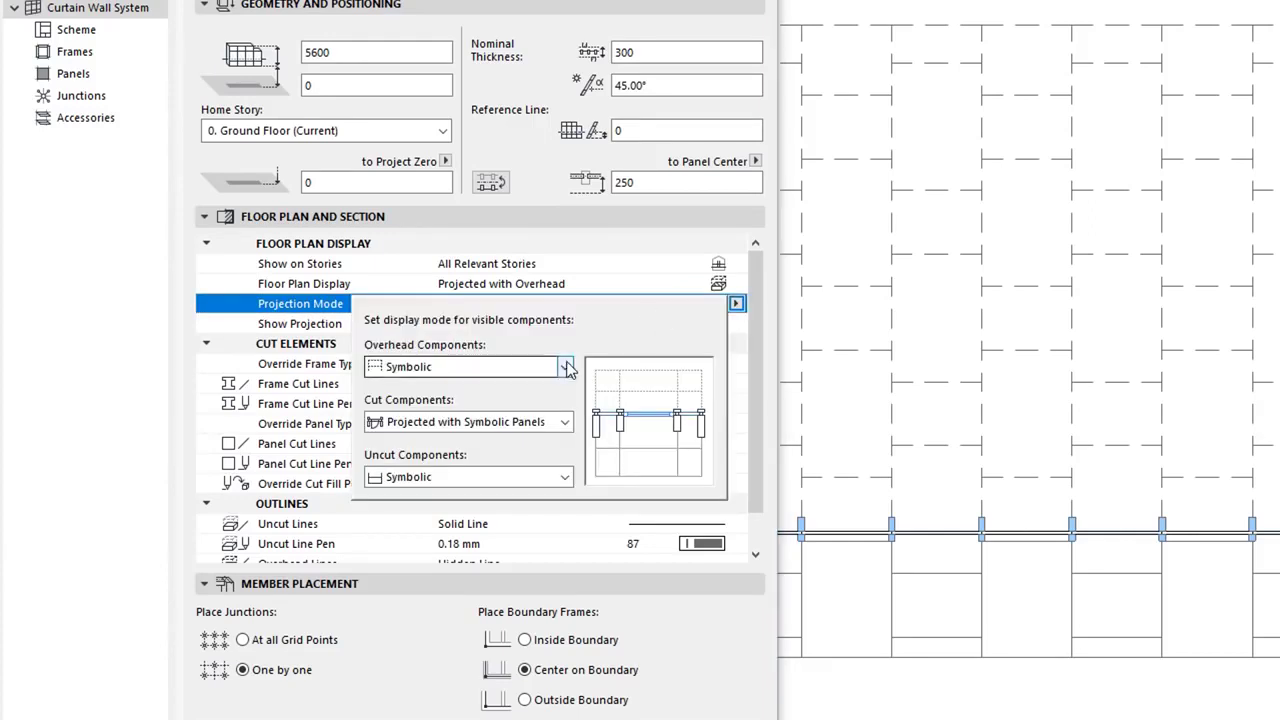
pyautogui.click(568, 370)
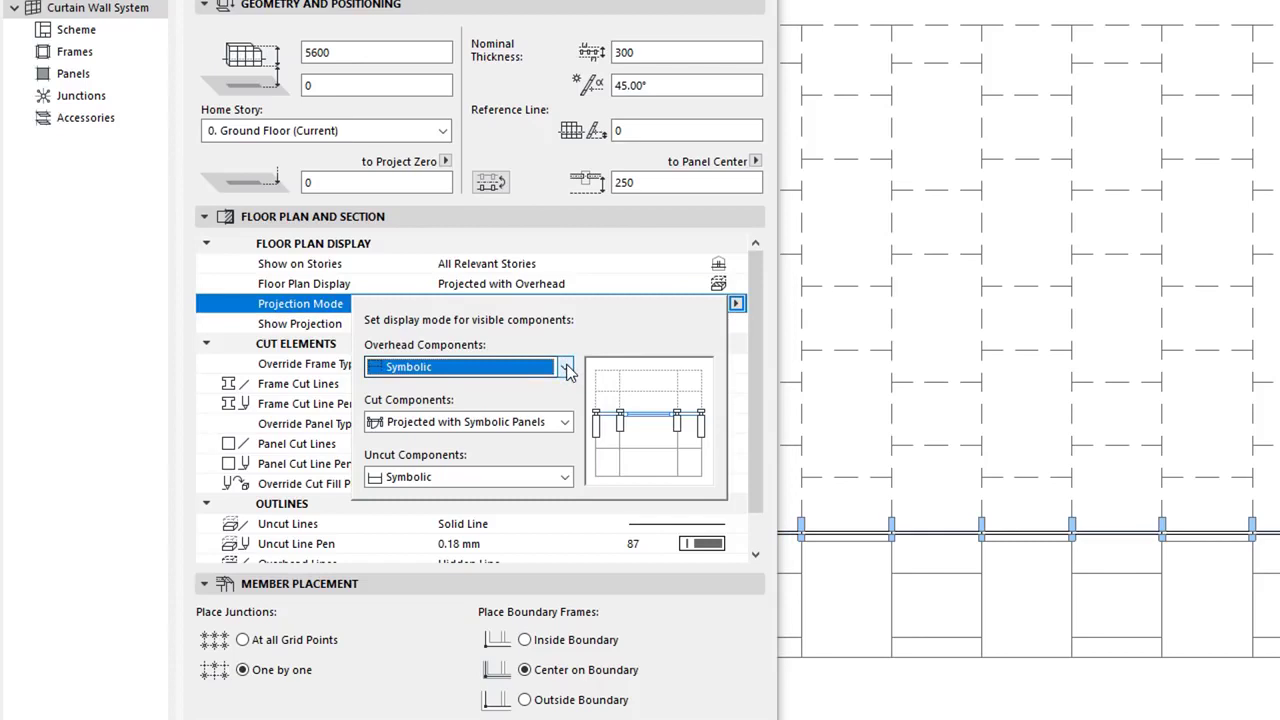
pyautogui.click(566, 424)
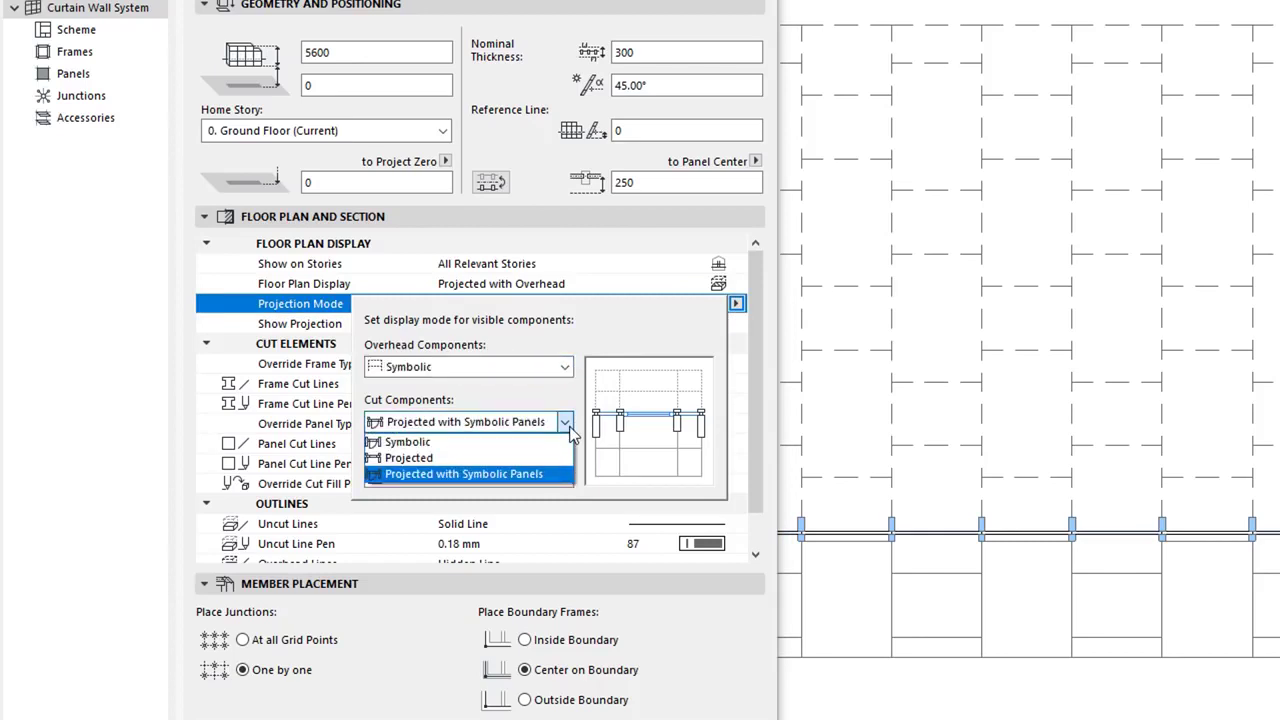
pyautogui.click(568, 424)
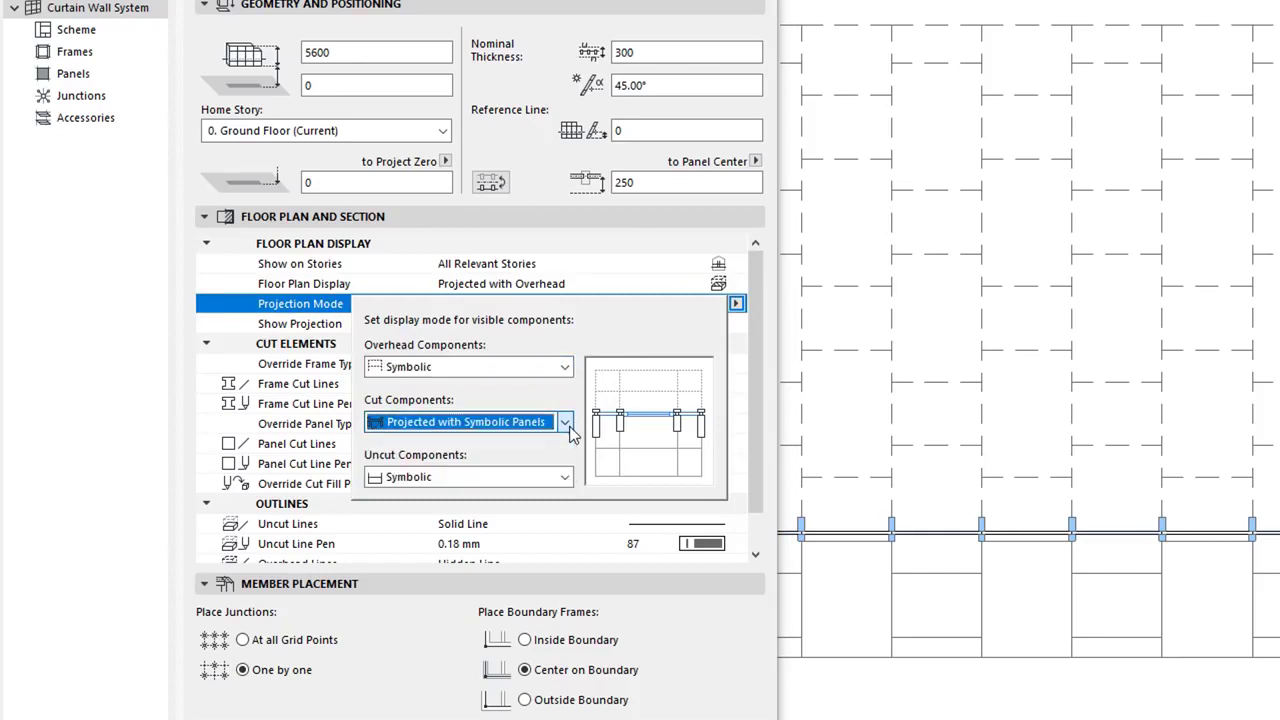
pyautogui.click(566, 478)
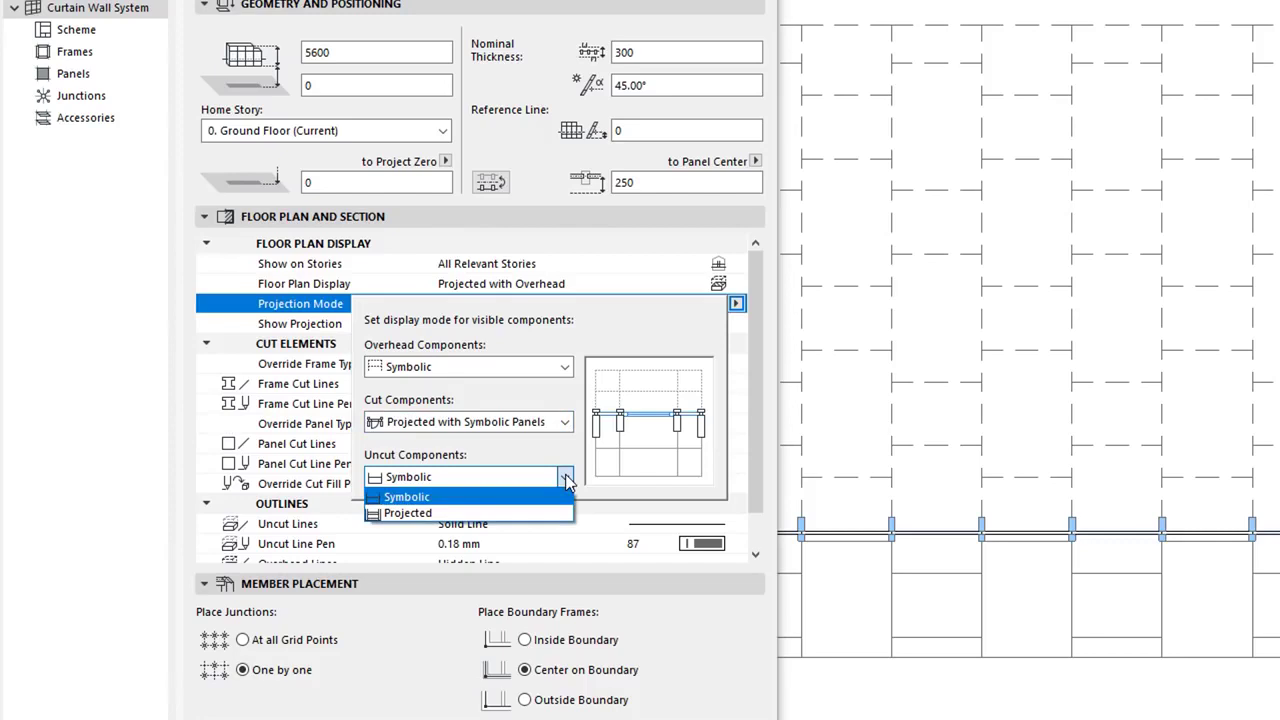
pyautogui.click(566, 480)
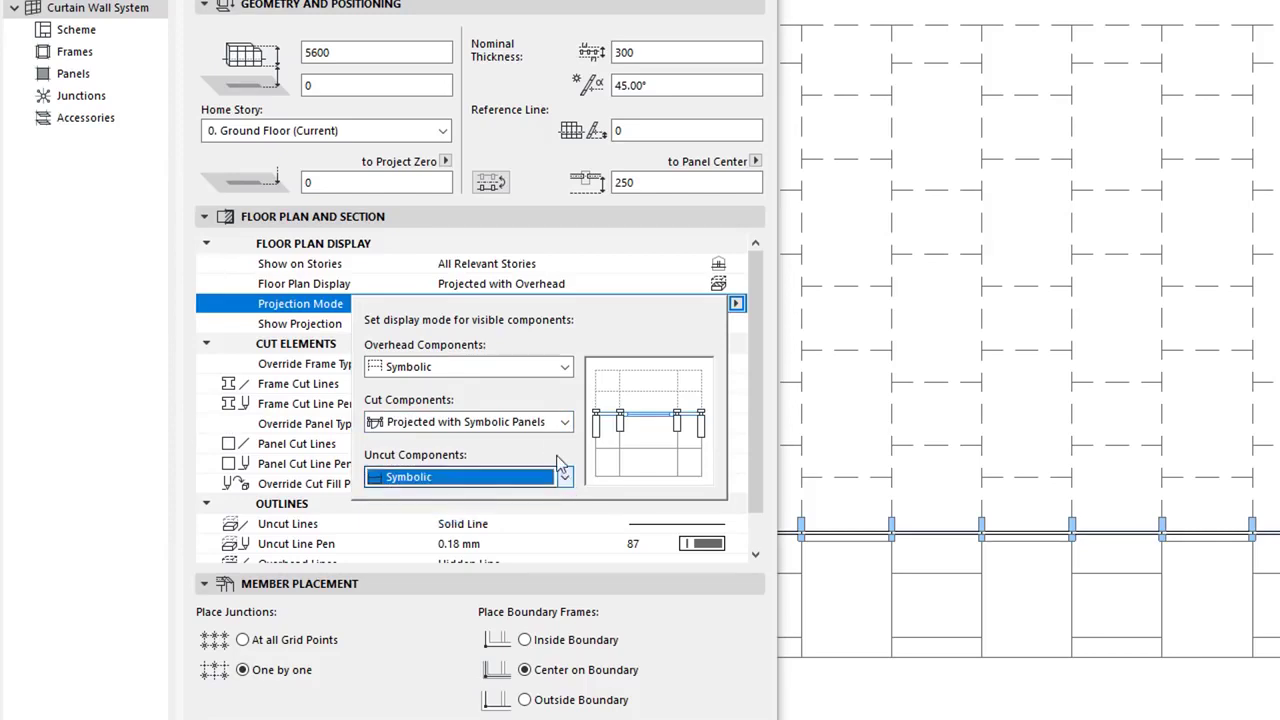
pyautogui.click(566, 423)
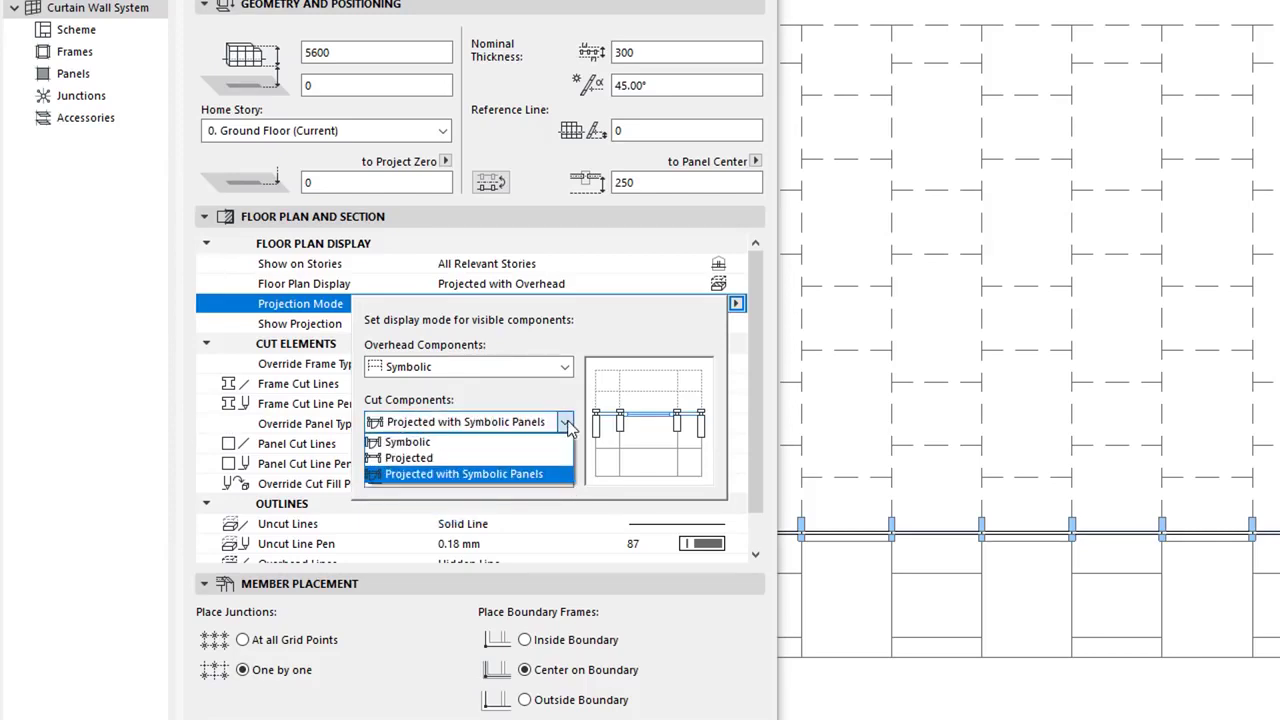
pyautogui.click(555, 475)
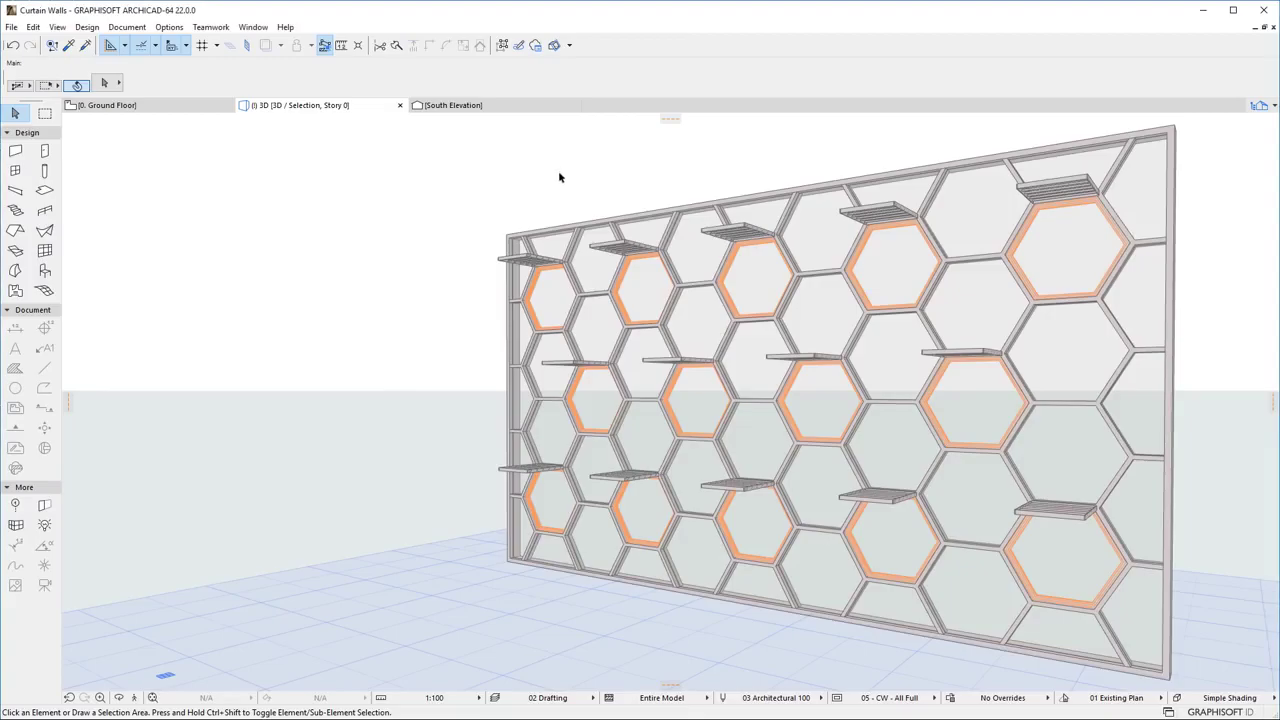
# Step: Examine the curtain wall component visibility and detail options of the 05 - CW - All Full model view, and discard any changes
pyautogui.click(837, 698)
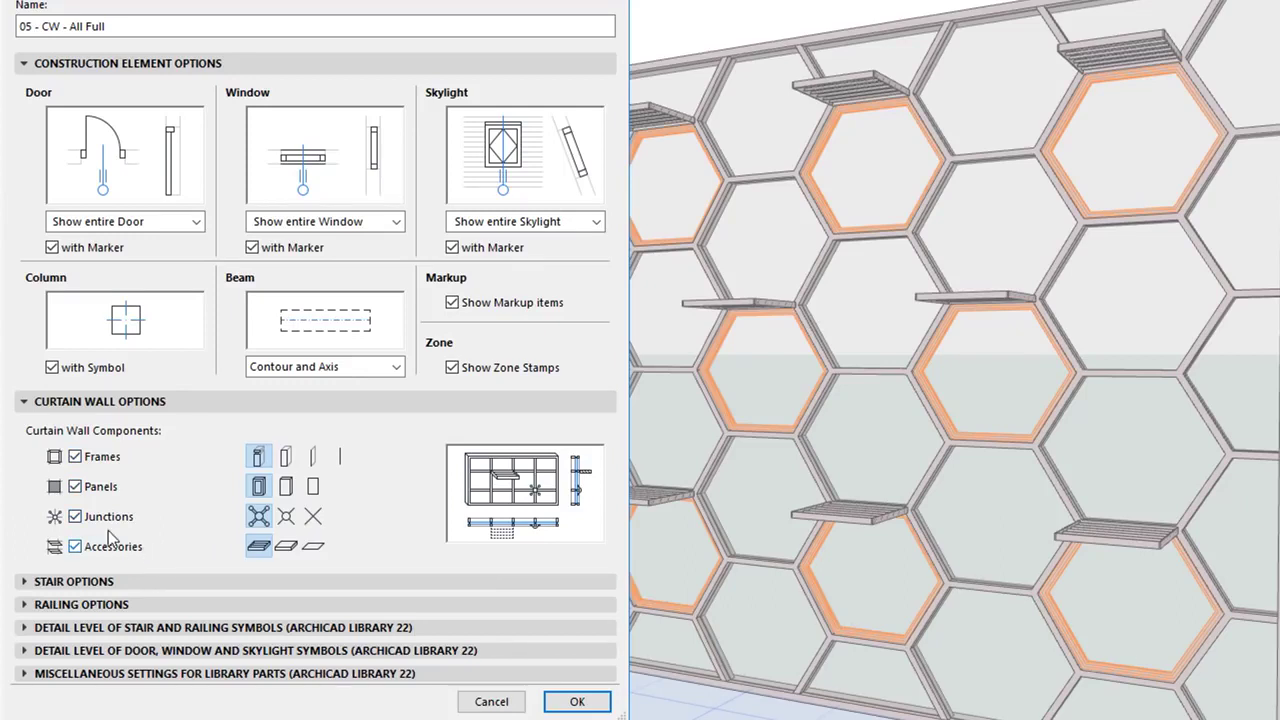
pyautogui.click(75, 487)
pyautogui.click(75, 487)
pyautogui.click(75, 516)
pyautogui.click(75, 516)
pyautogui.click(75, 516)
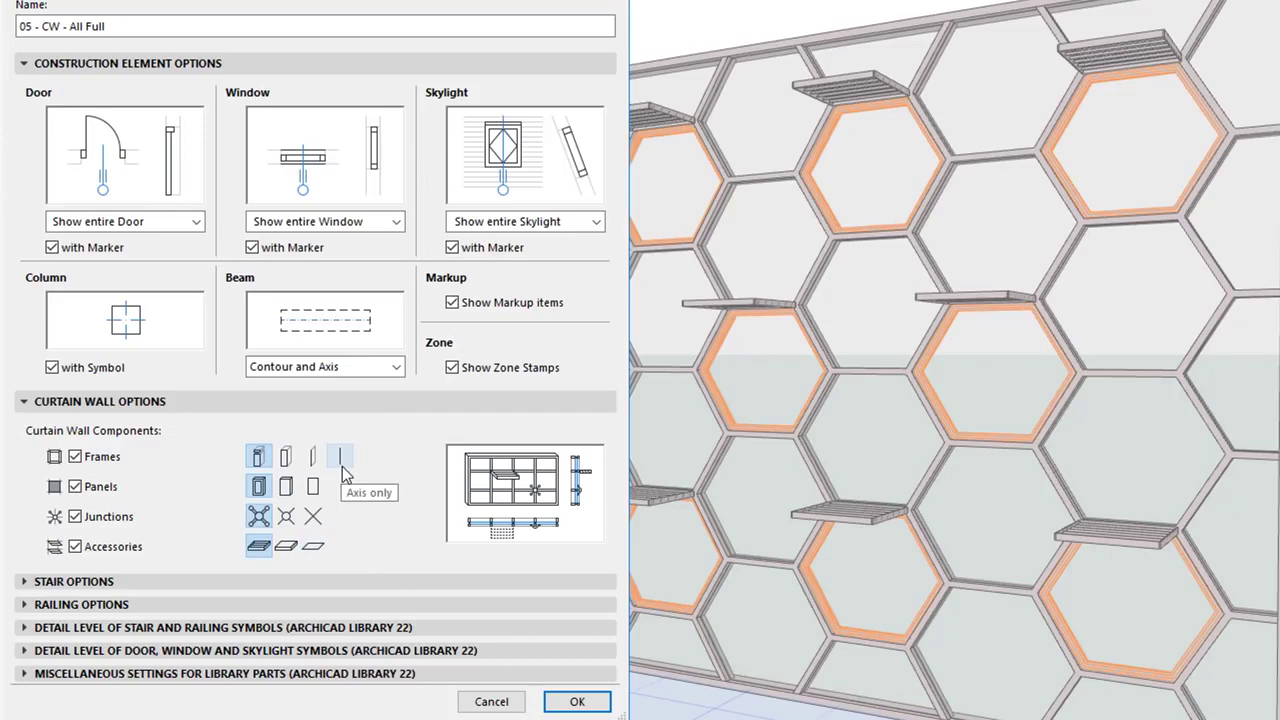
pyautogui.click(518, 702)
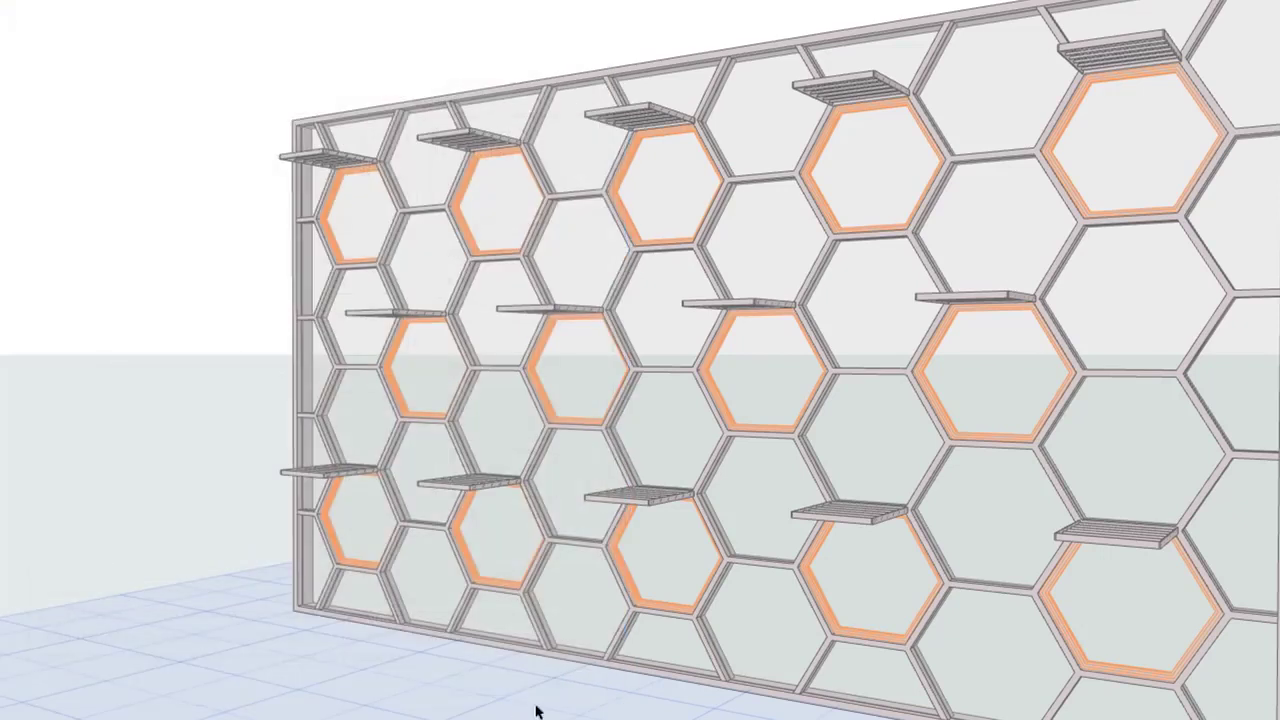
# Step: Preview the hexagonal wall in the All Simplified, All Schematic and Frames Axis Only model views, and restore 05 - CW - All Full
pyautogui.click(737, 706)
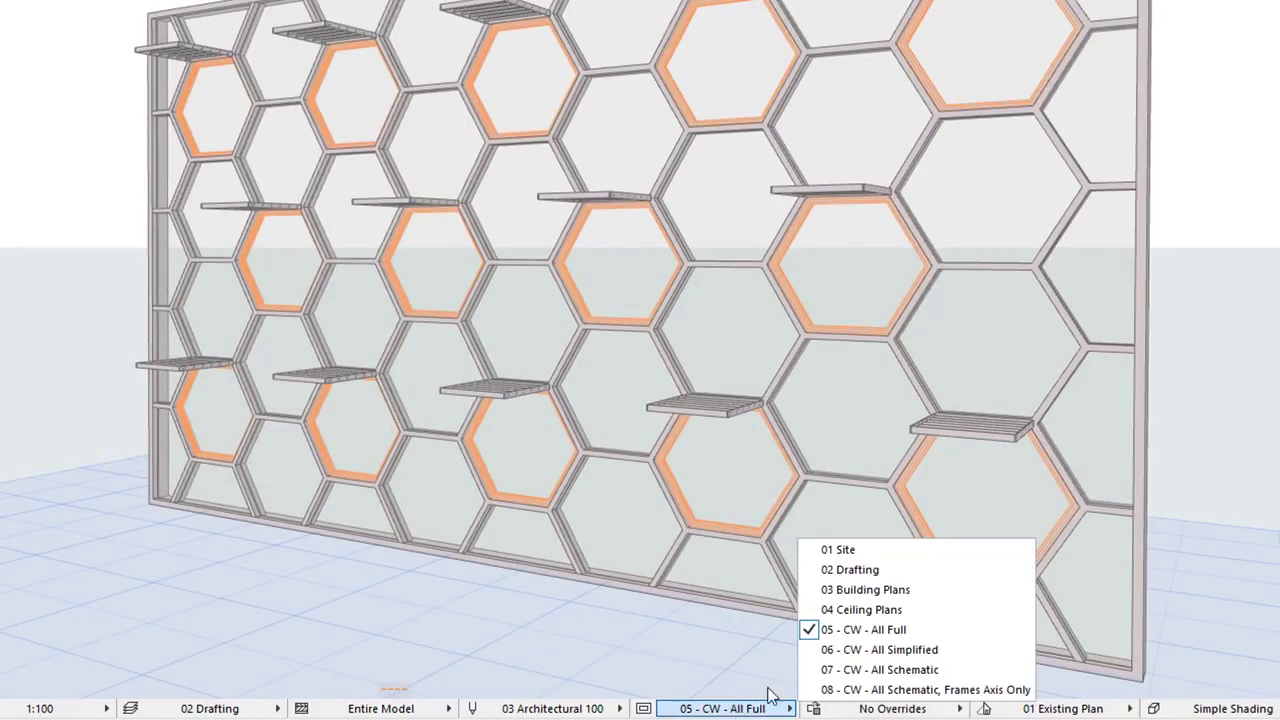
pyautogui.click(823, 652)
pyautogui.click(740, 707)
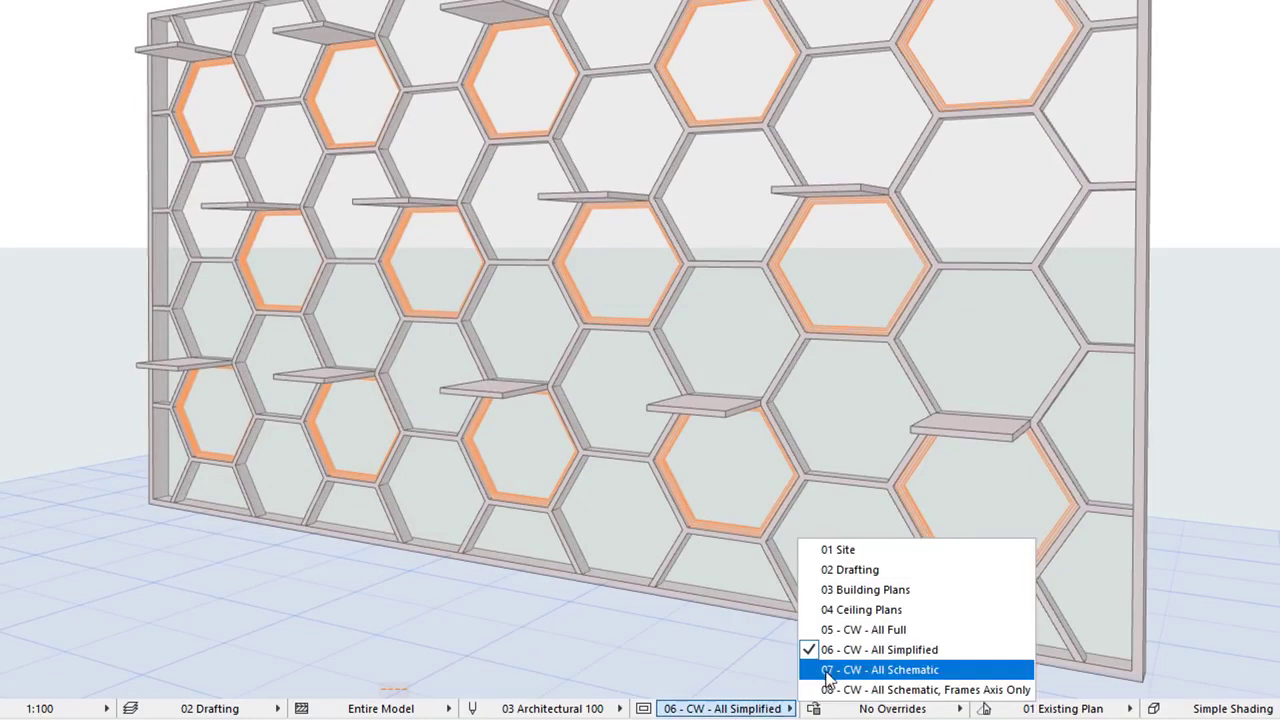
pyautogui.click(828, 672)
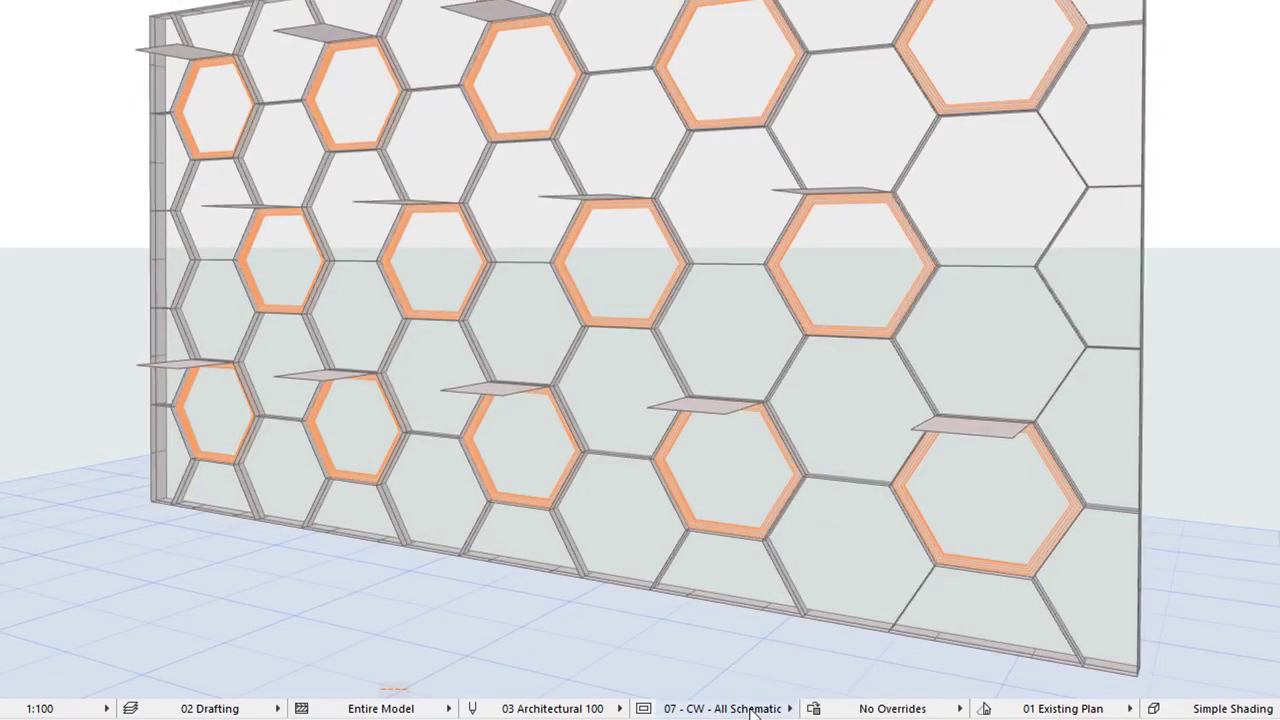
pyautogui.click(760, 707)
pyautogui.click(830, 676)
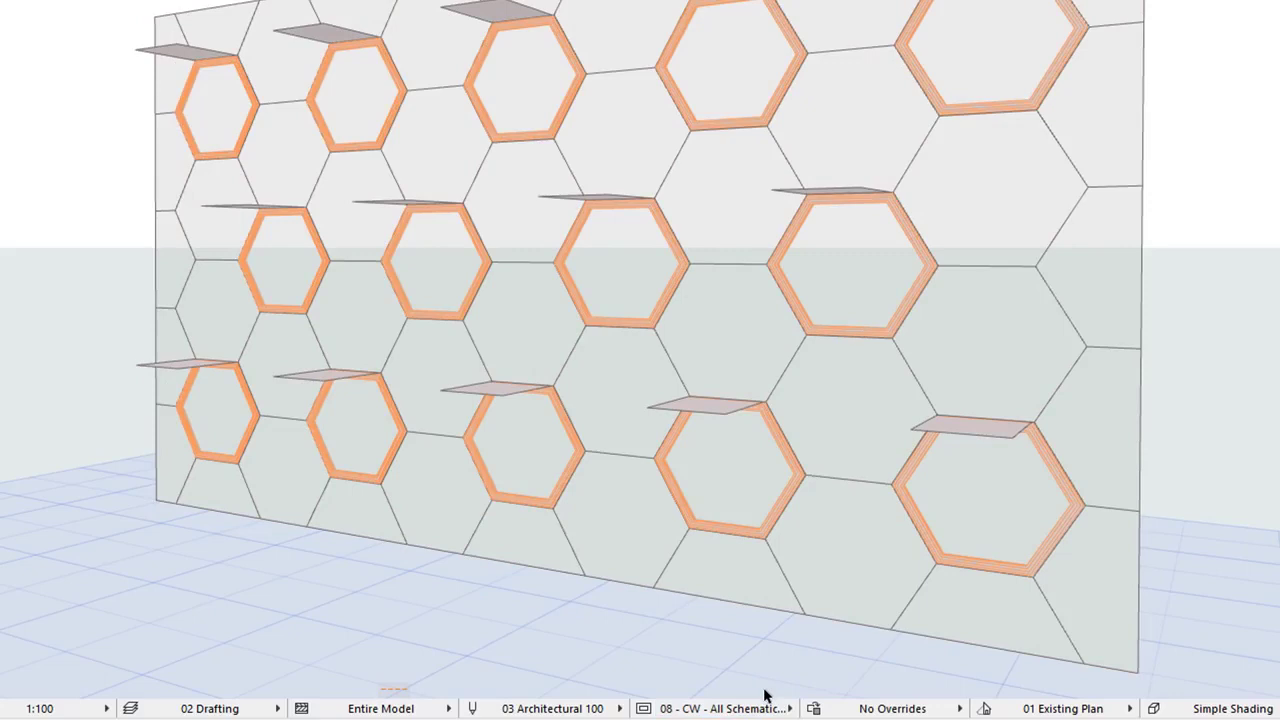
pyautogui.click(770, 705)
pyautogui.click(840, 630)
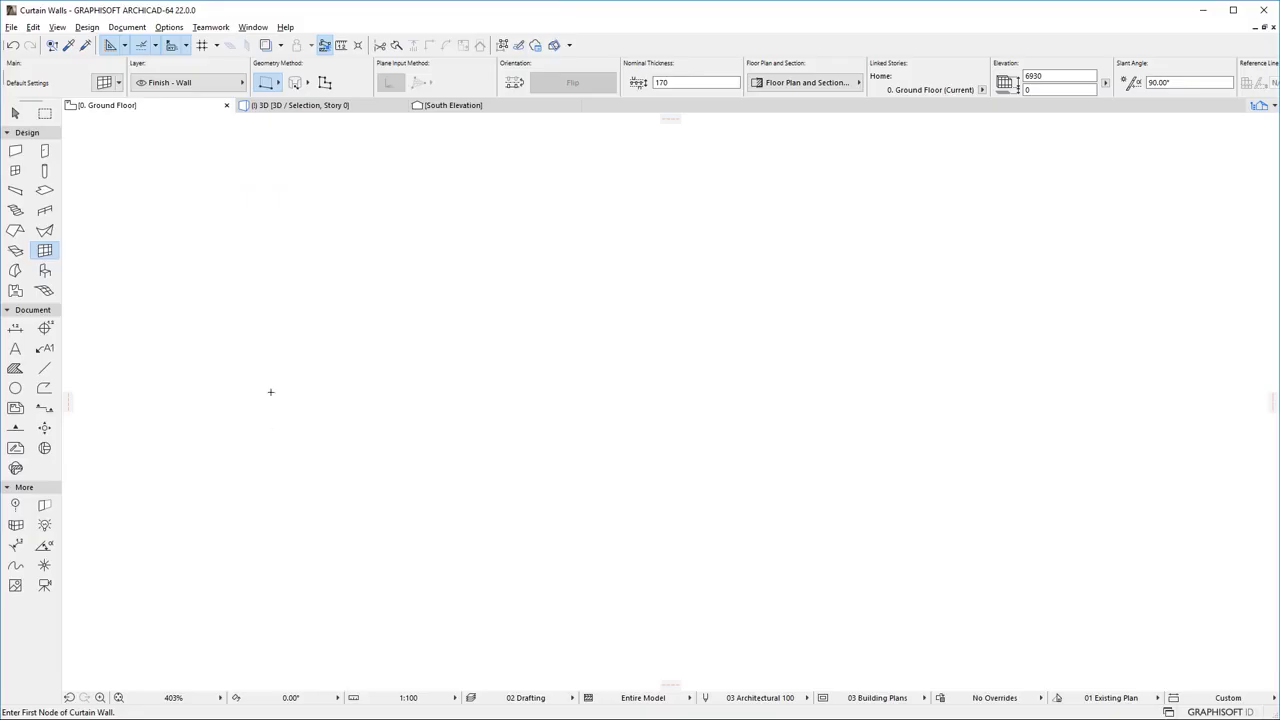
# Step: Draw a straight horizontal curtain wall on the ground floor plan, and another in the 3D view beside the hexagonal wall
pyautogui.click(270, 391)
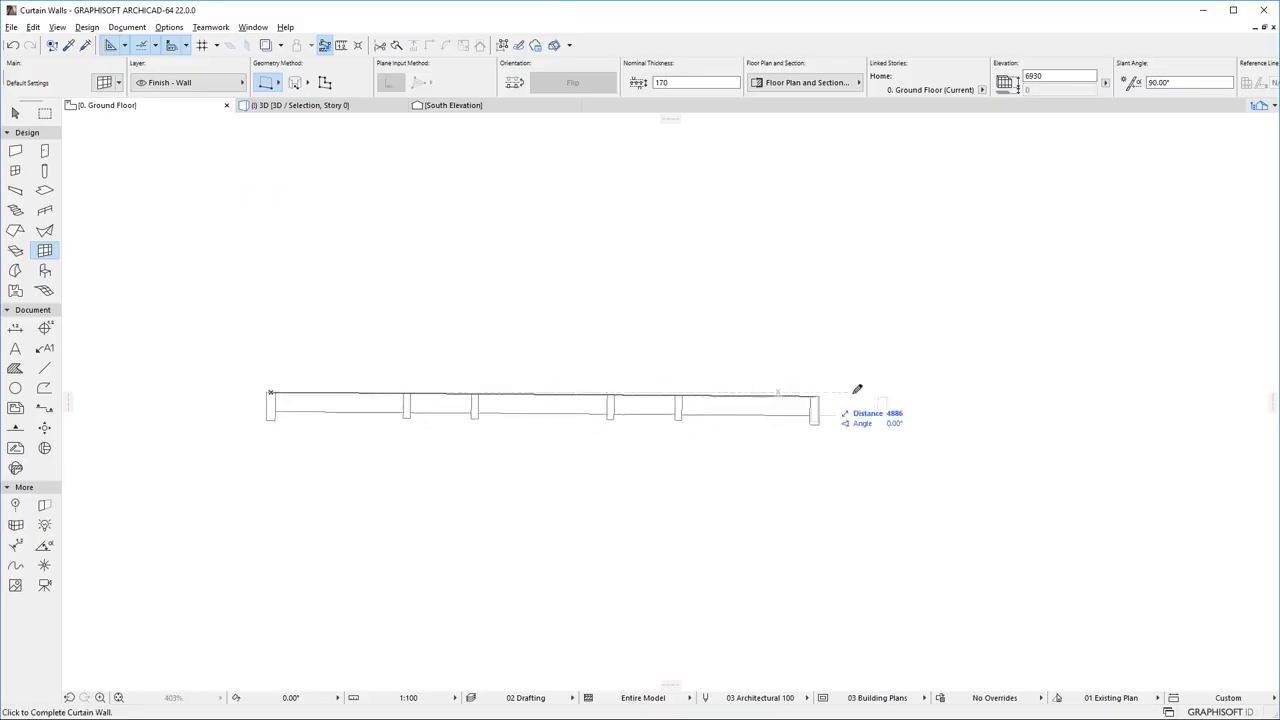
pyautogui.click(1020, 391)
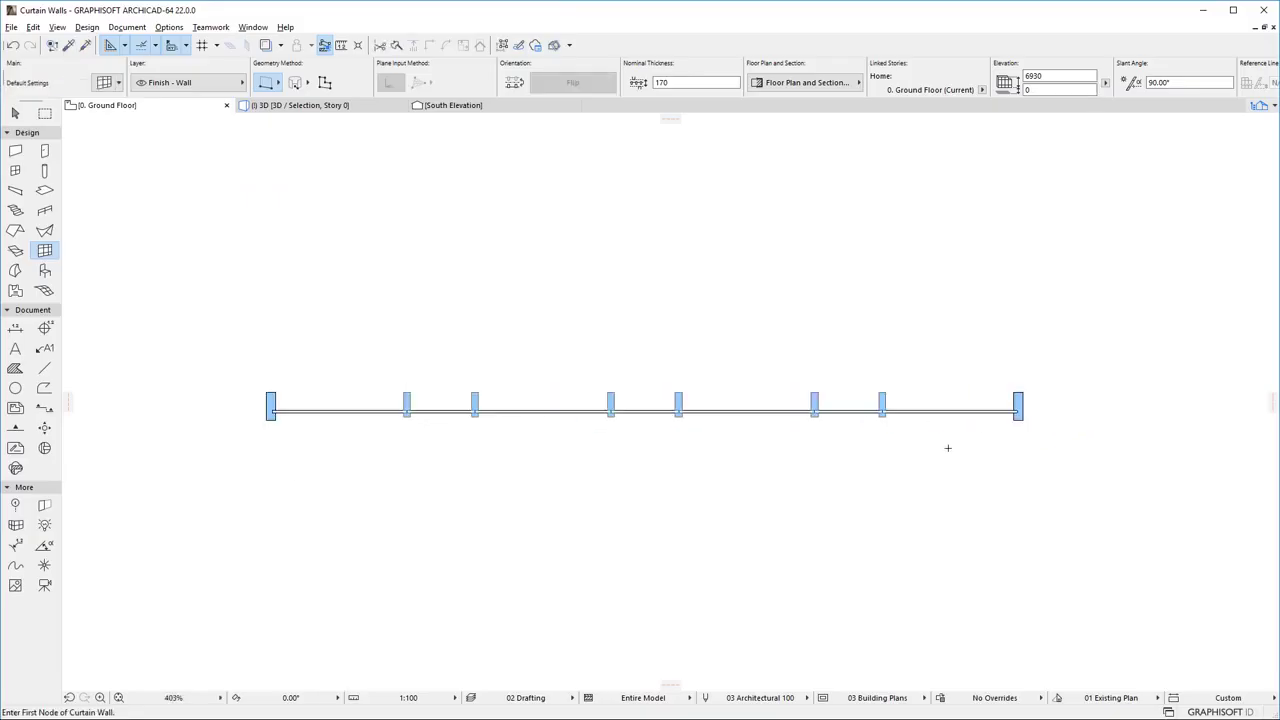
pyautogui.click(367, 114)
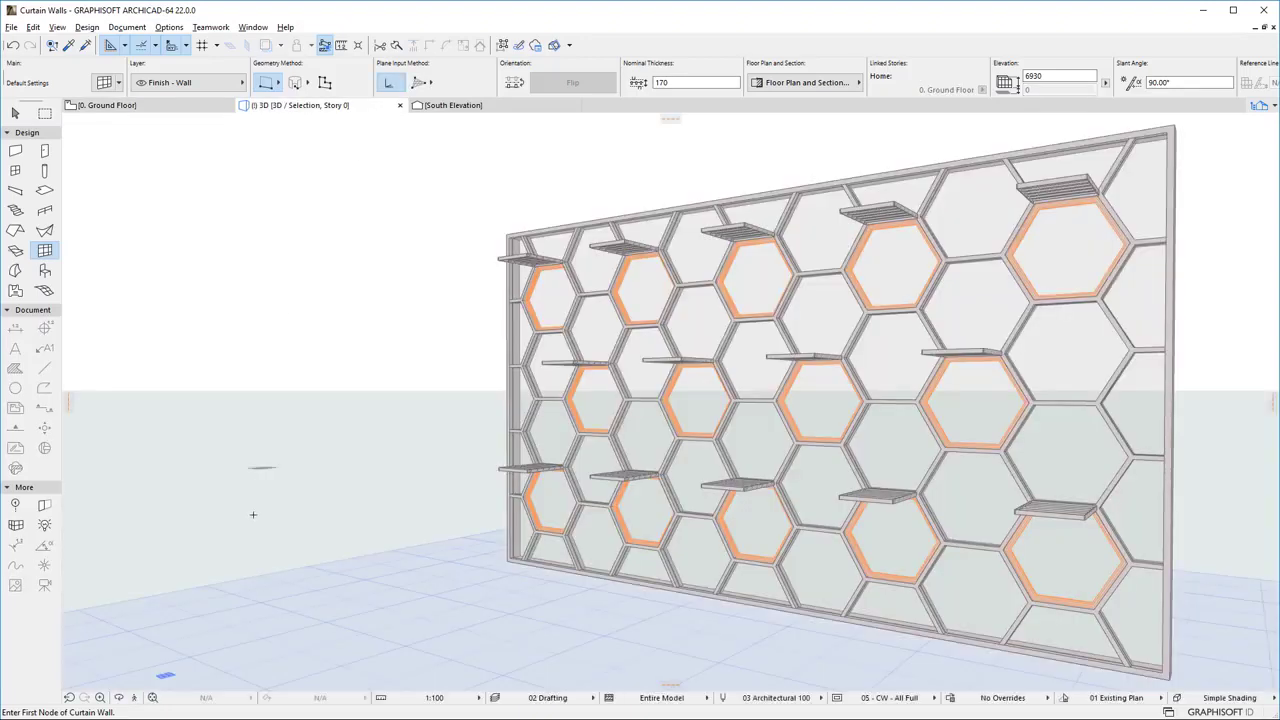
pyautogui.click(203, 541)
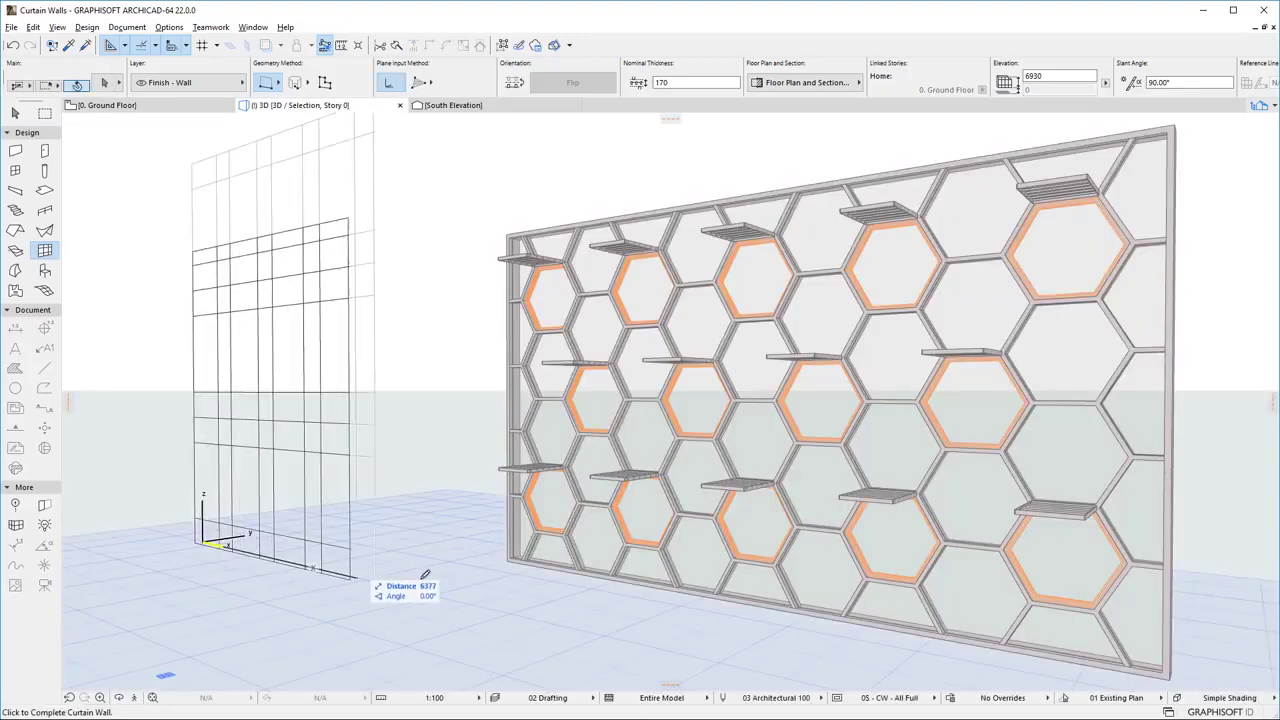
pyautogui.click(735, 662)
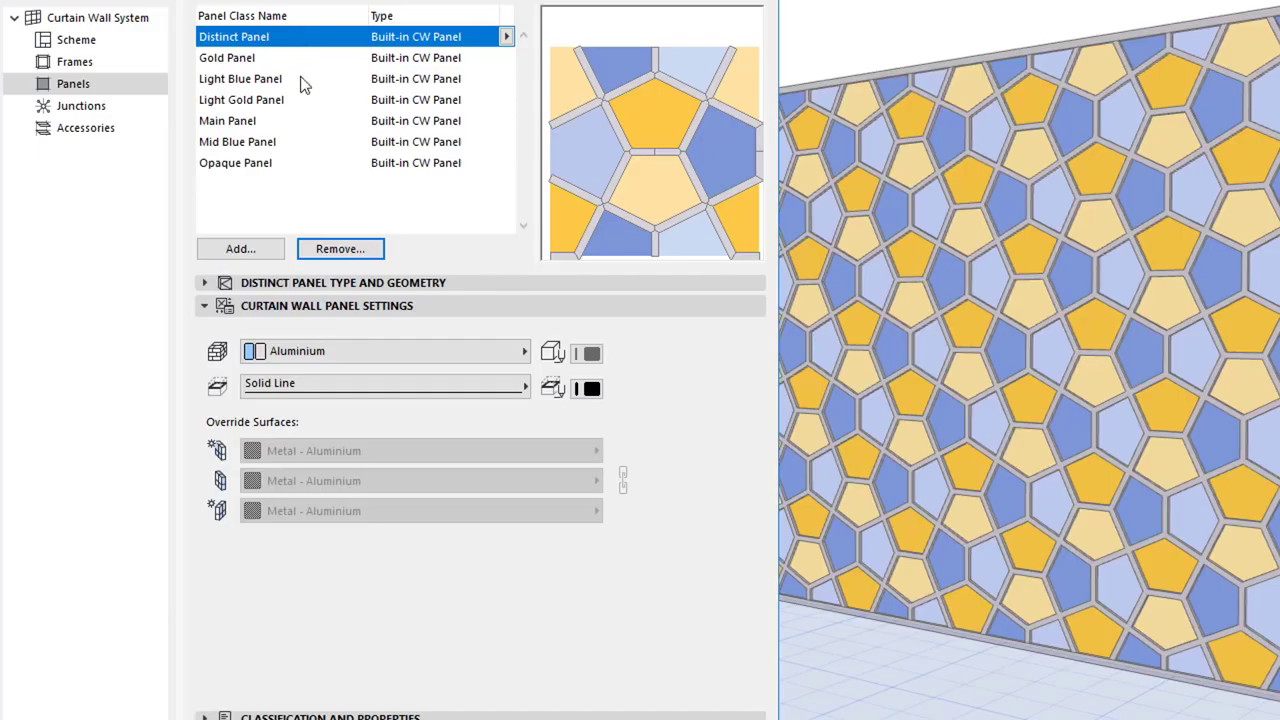
# Step: Add a panel class named Distinct Panel-2 as a duplicate of Distinct Panel
pyautogui.click(270, 249)
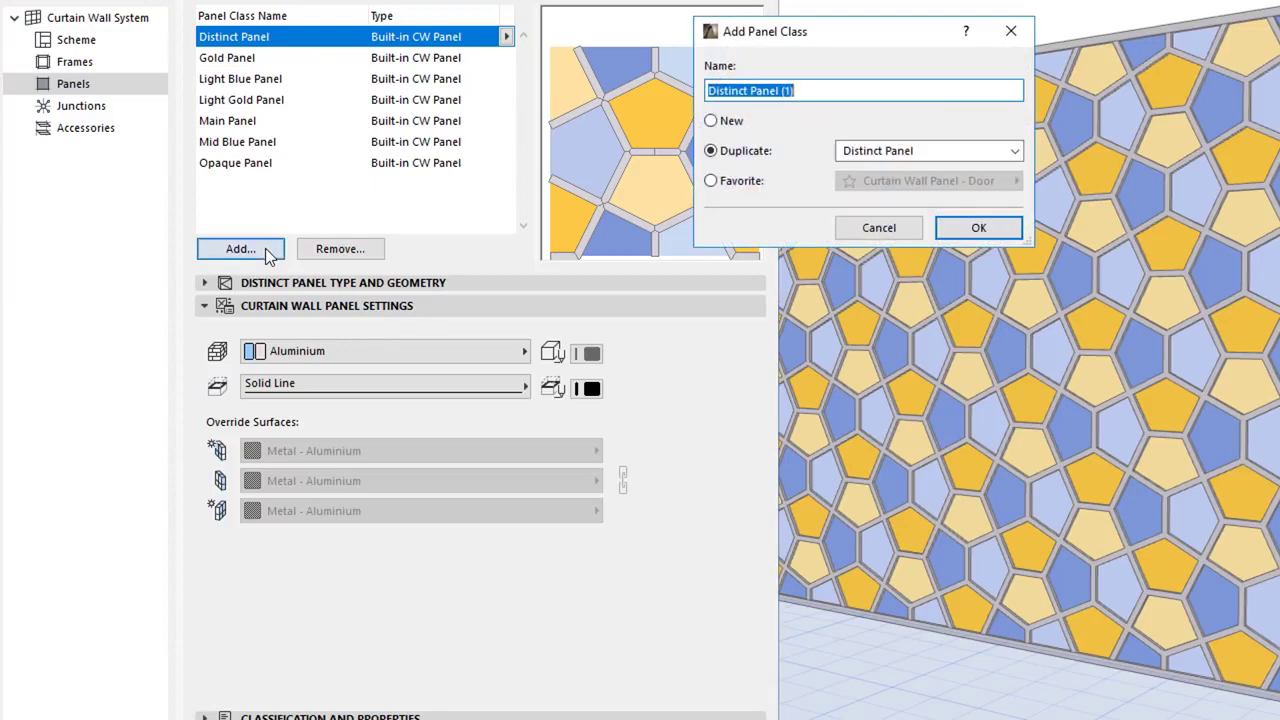
pyautogui.click(811, 88)
pyautogui.press('BackSpace')
pyautogui.press('BackSpace')
pyautogui.press('BackSpace')
pyautogui.press('BackSpace')
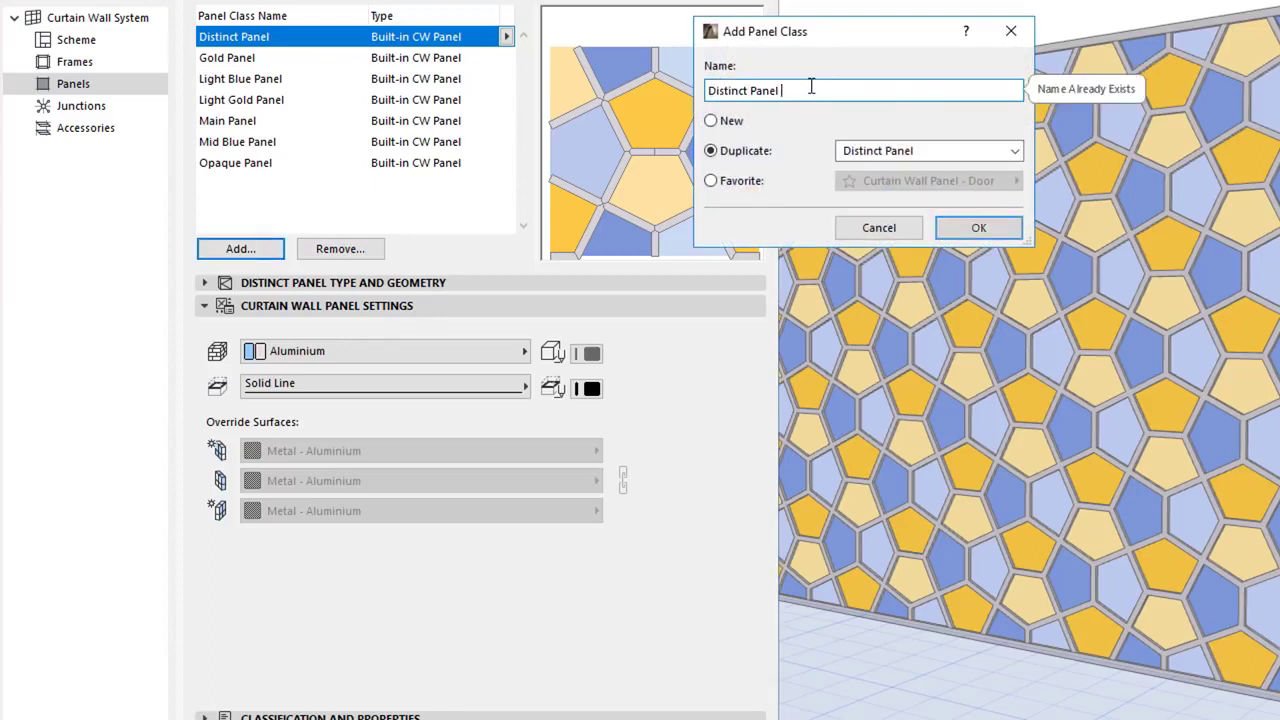
pyautogui.write('-2')
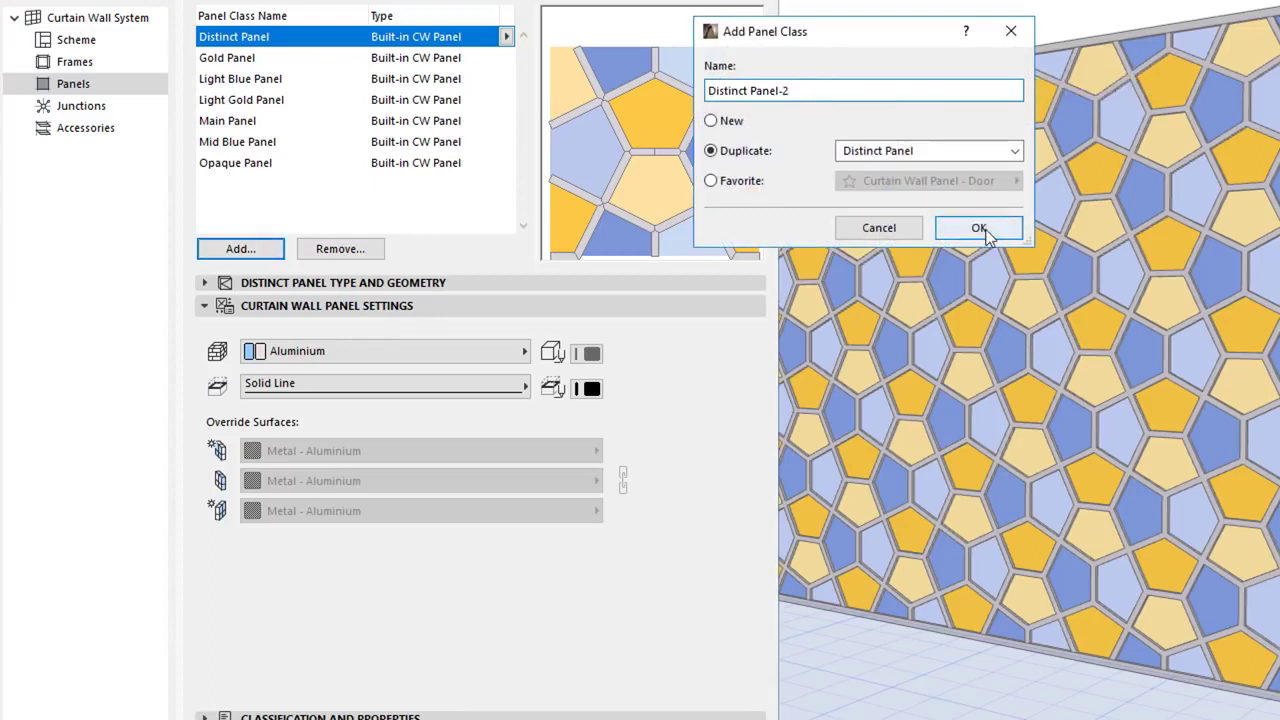
pyautogui.click(978, 227)
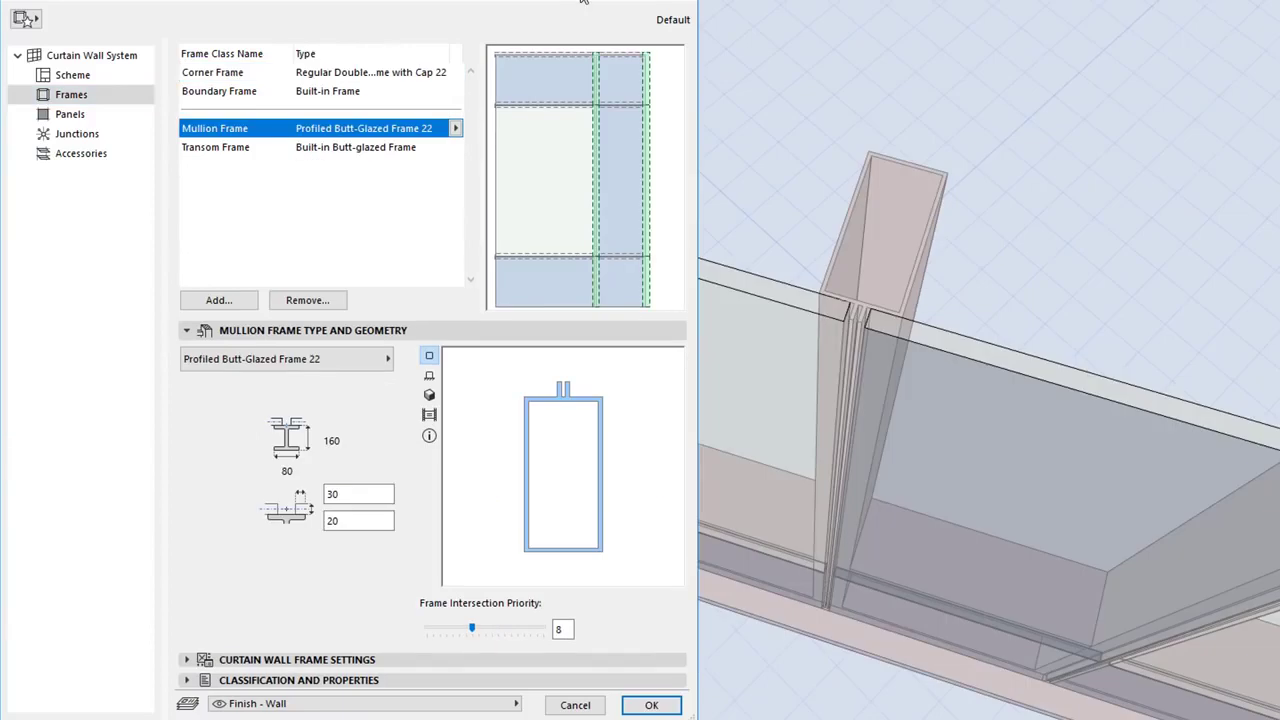
# Step: Examine the frame types available for the Mullion Frame class and the profile choices for its frame and cap
pyautogui.click(456, 128)
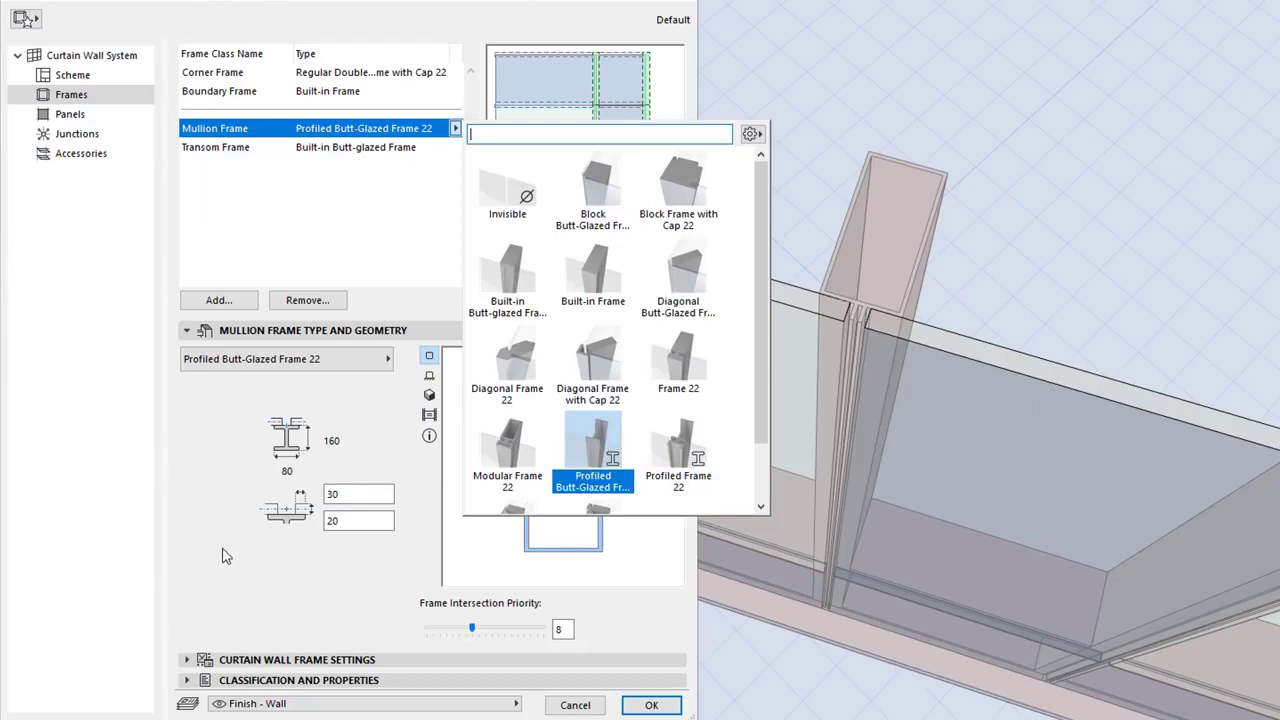
pyautogui.click(222, 557)
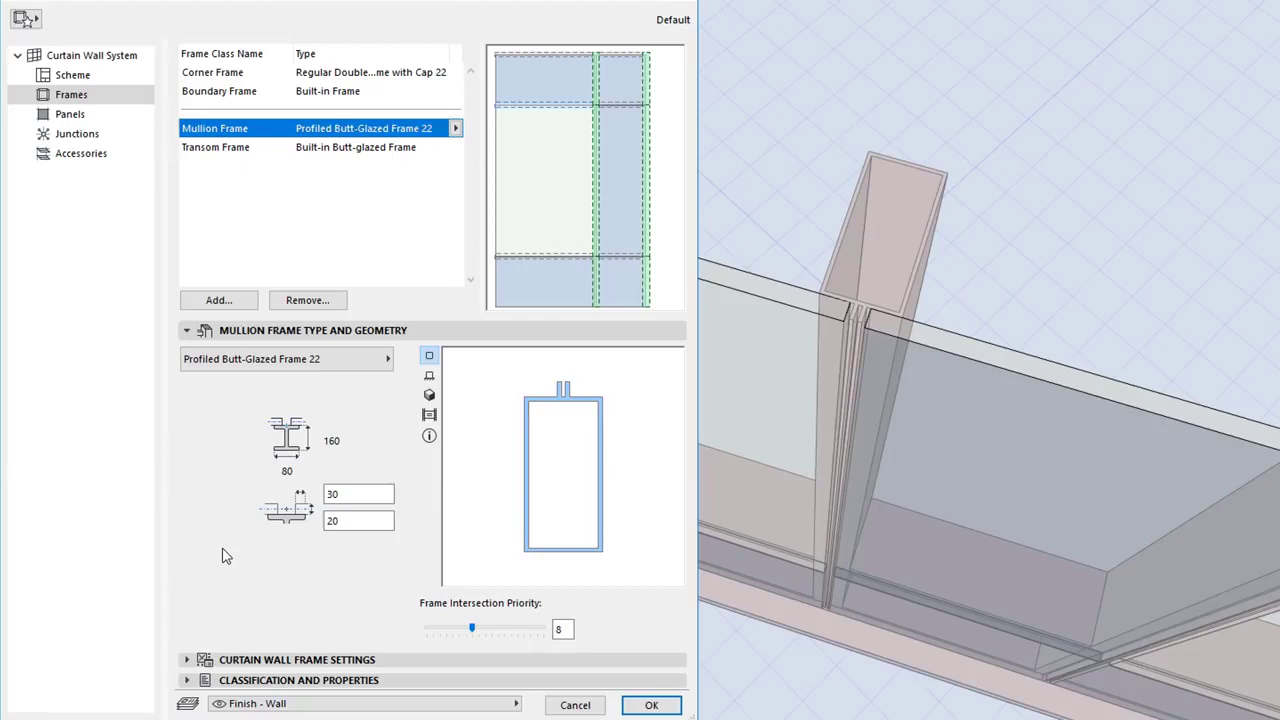
pyautogui.click(534, 338)
pyautogui.click(537, 351)
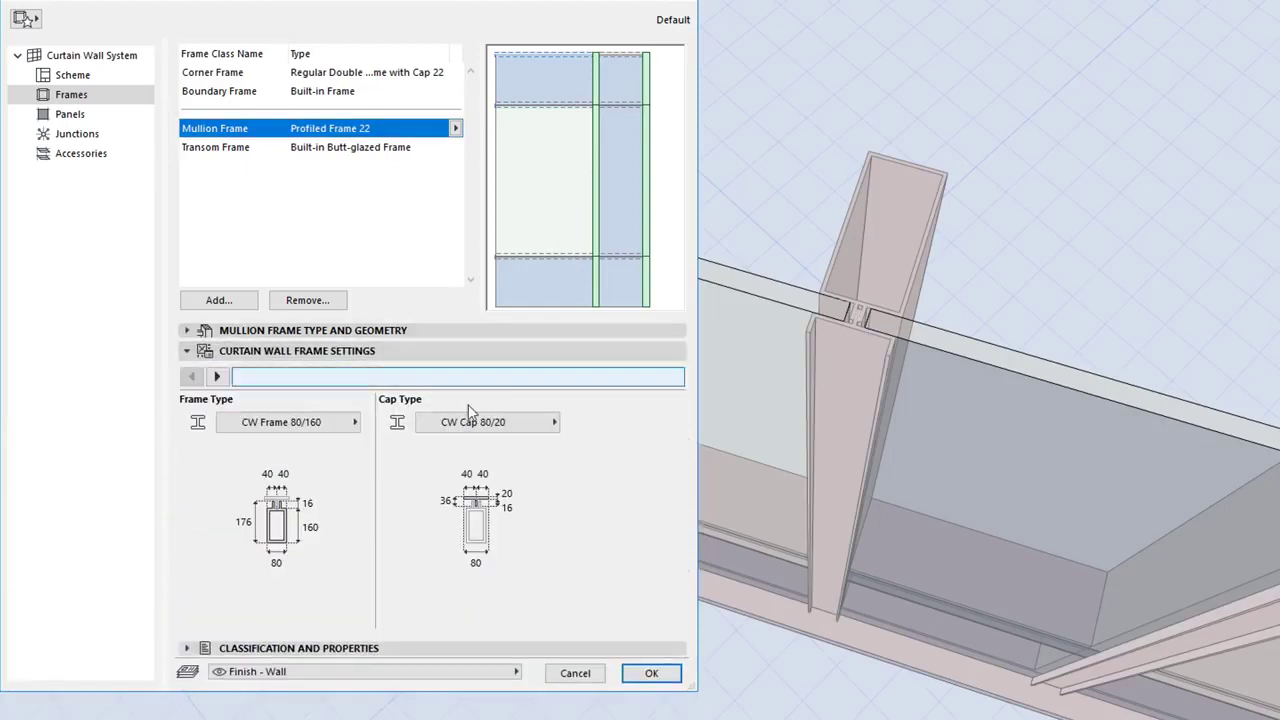
pyautogui.click(354, 422)
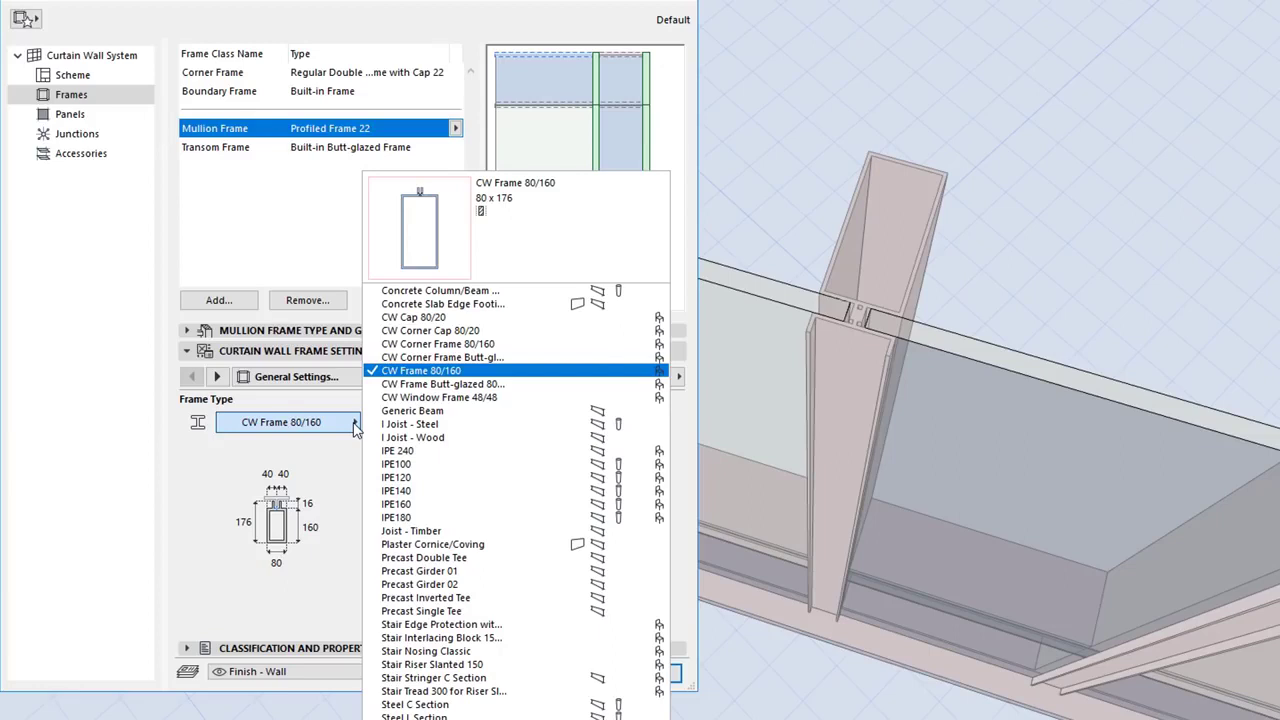
pyautogui.click(354, 424)
pyautogui.click(552, 424)
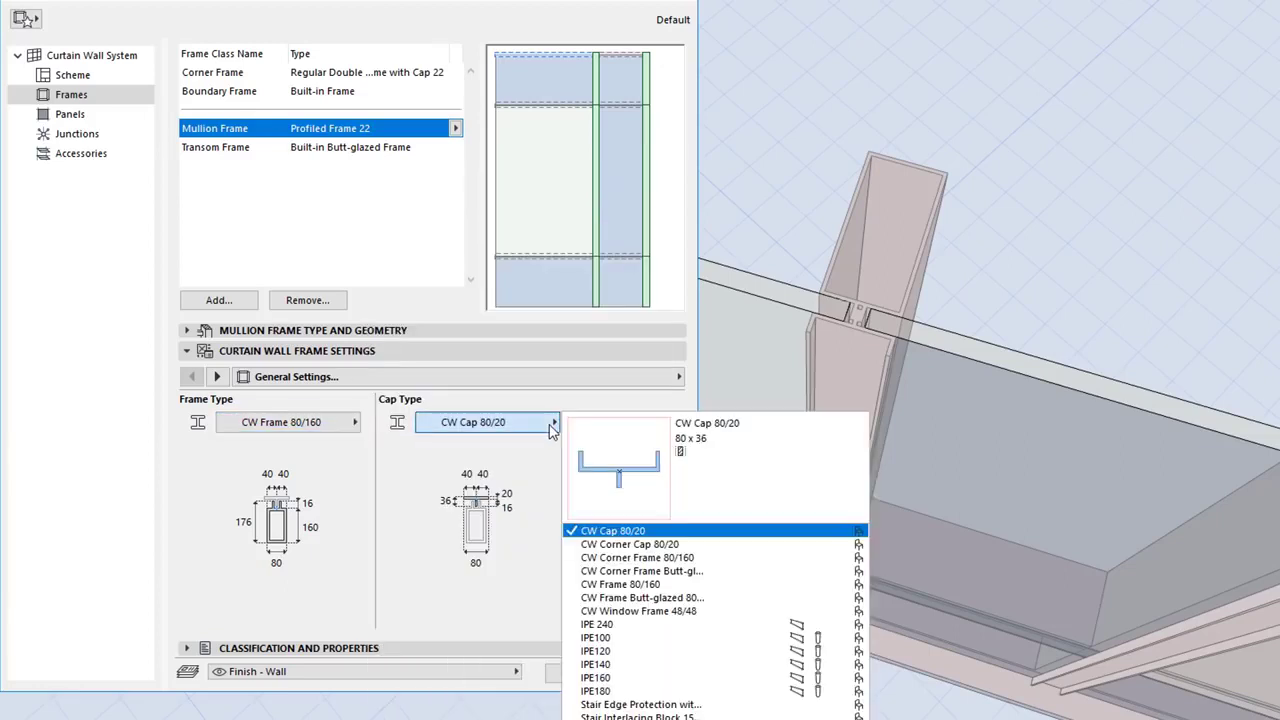
pyautogui.click(552, 424)
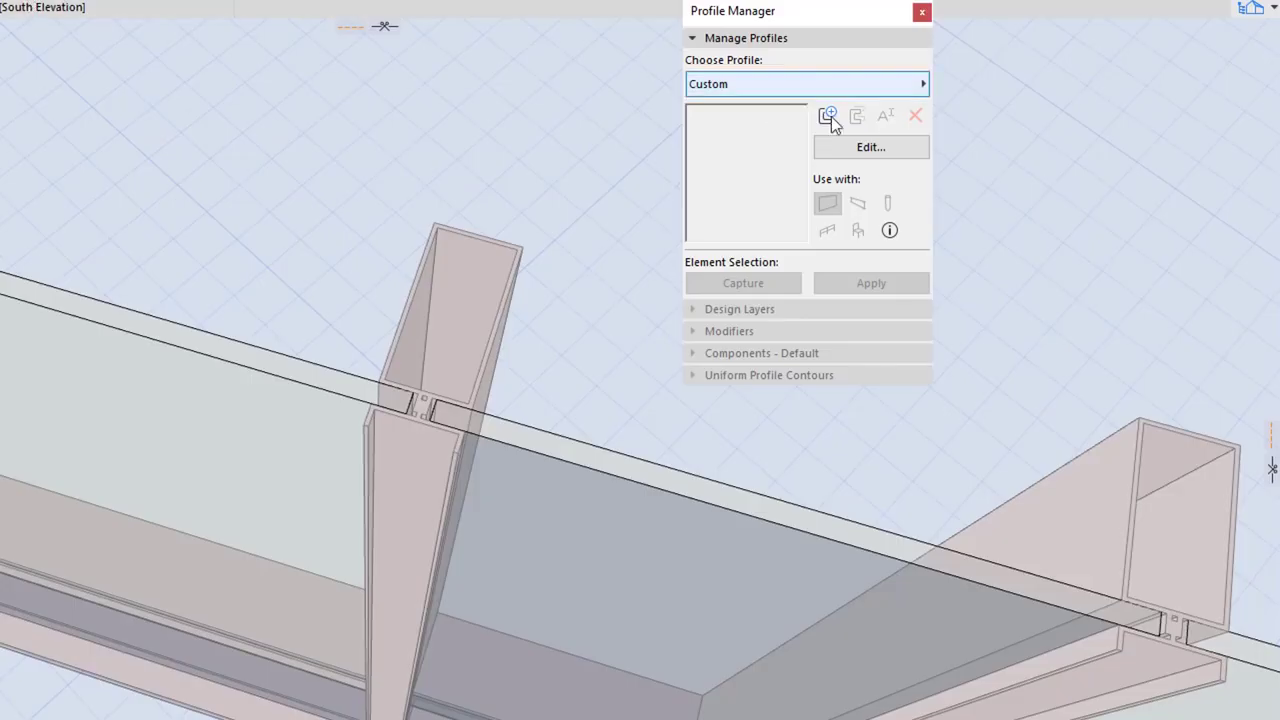
# Step: Open the CW Frame 80/160 profile for editing in the Profile Manager
pyautogui.click(918, 86)
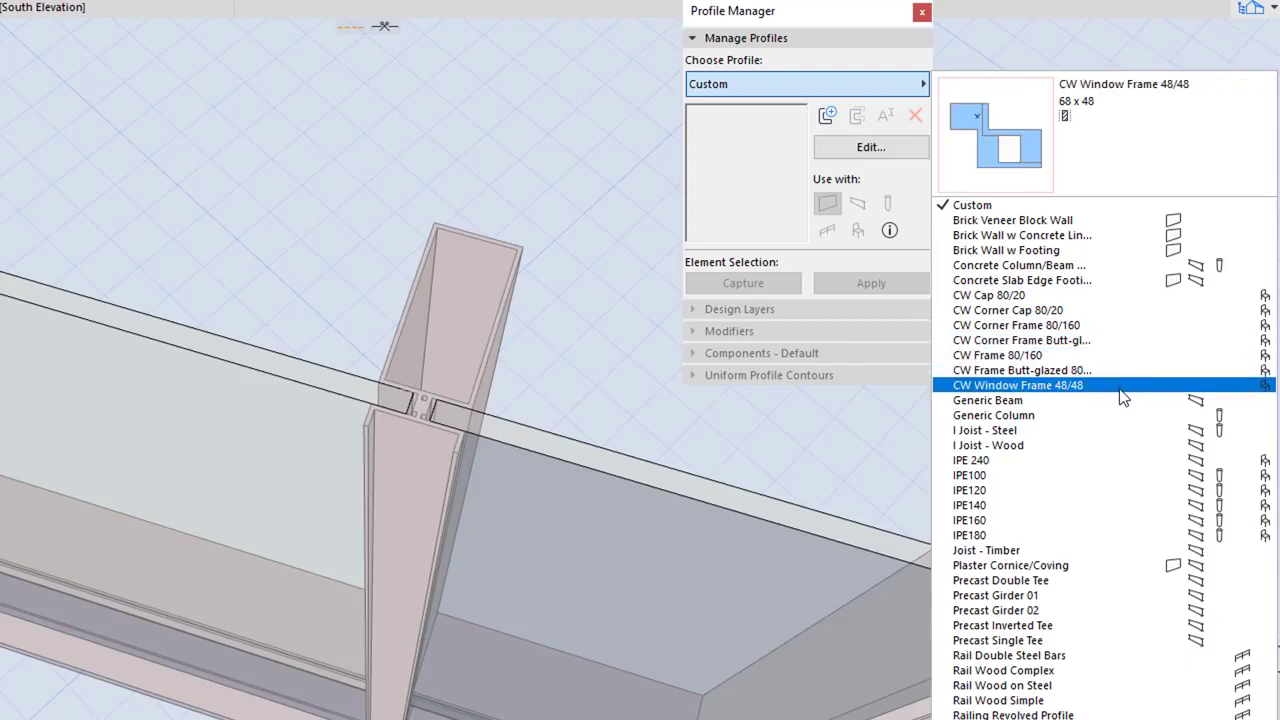
pyautogui.click(1120, 356)
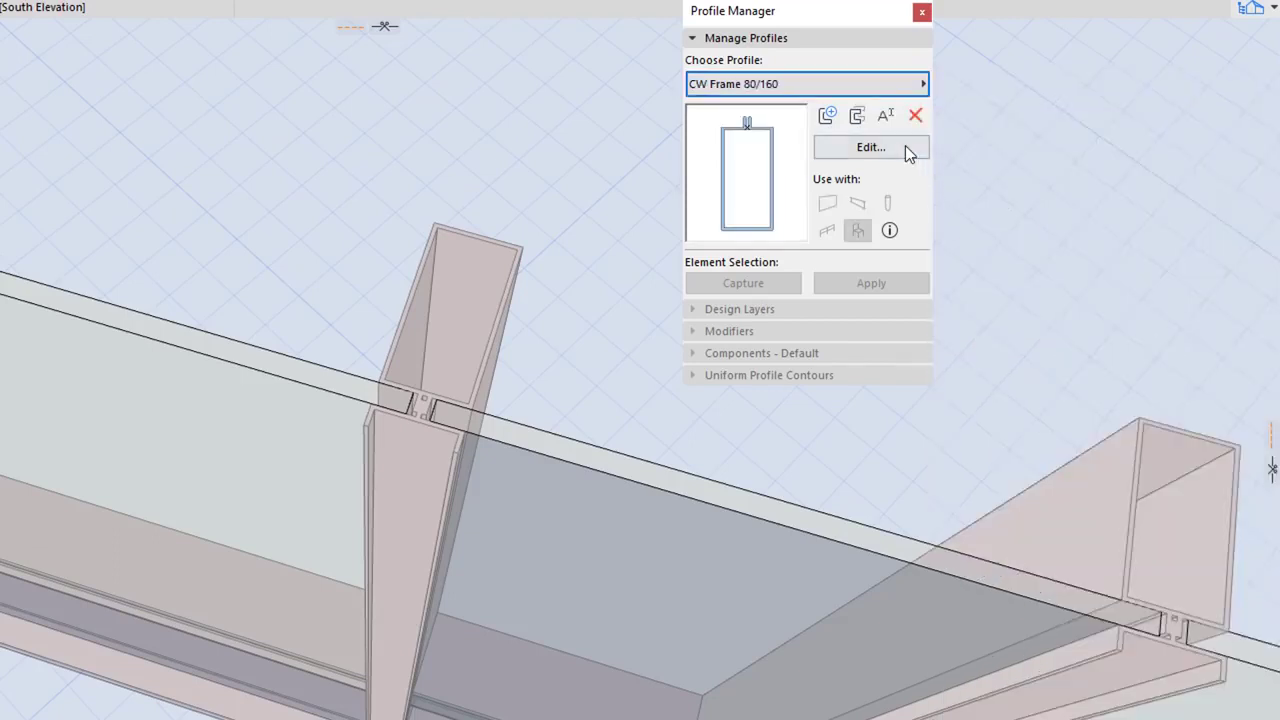
pyautogui.click(870, 147)
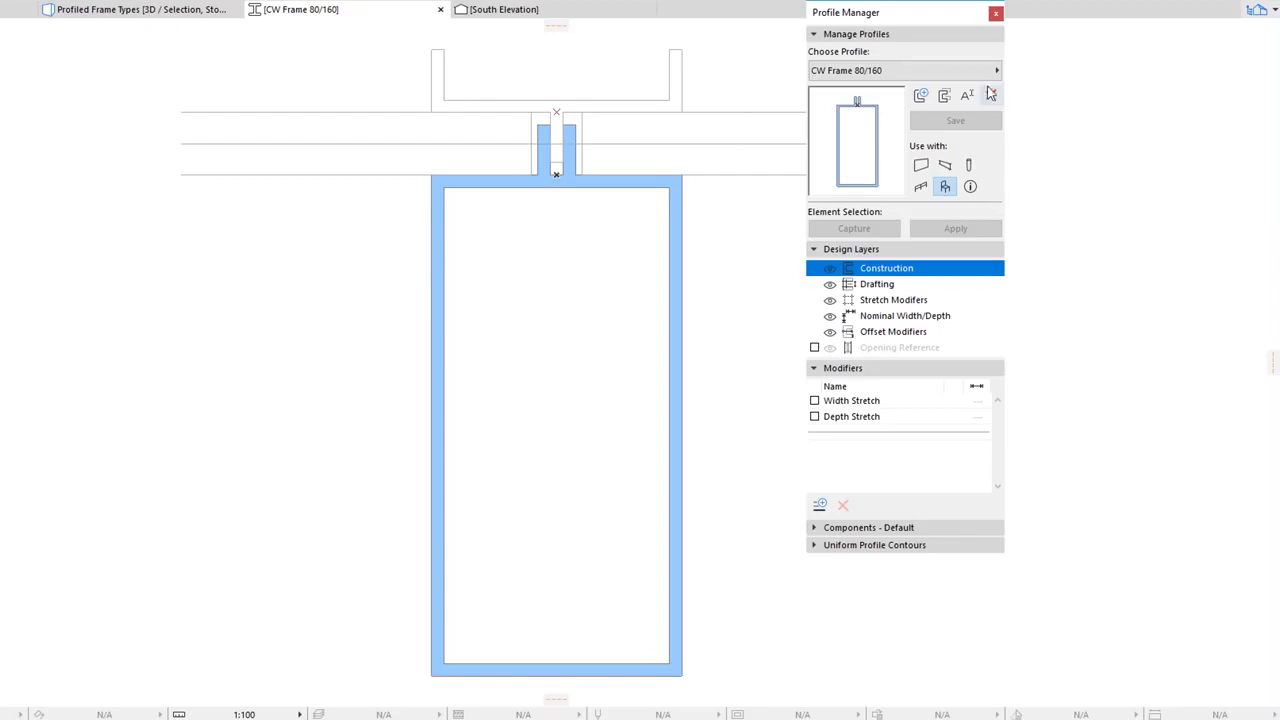
pyautogui.click(996, 70)
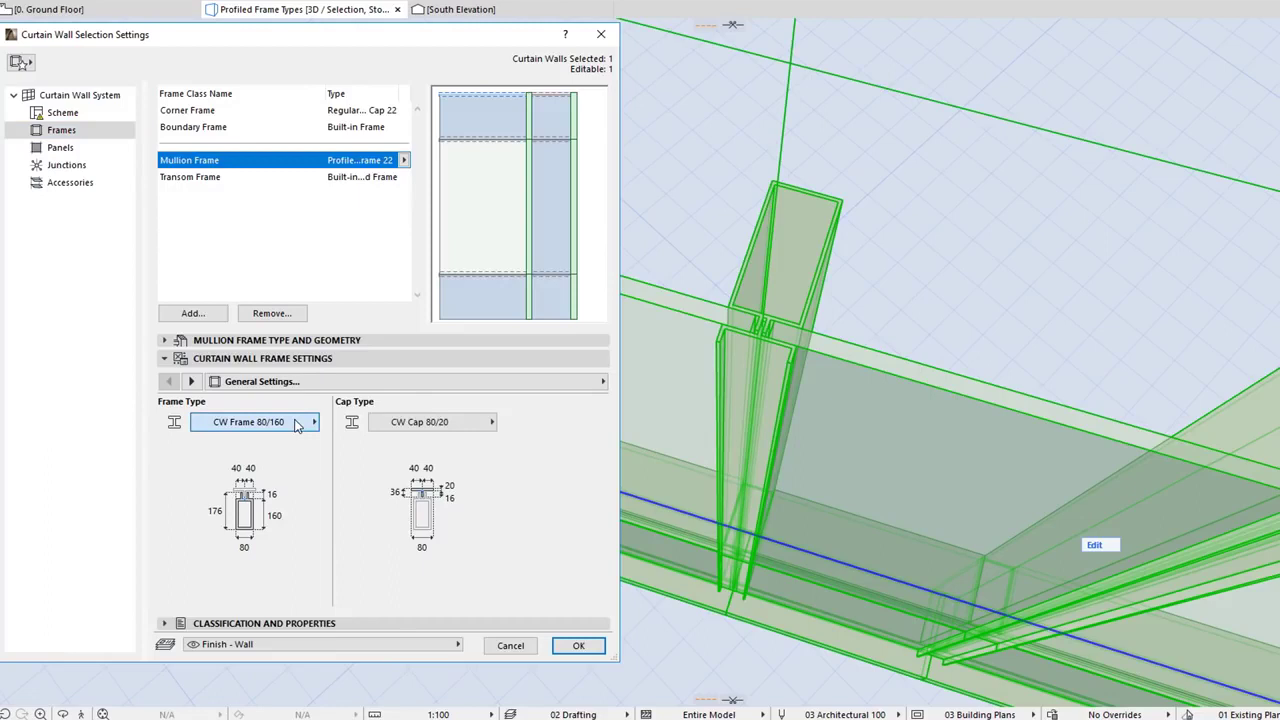
# Step: Set the selected curtain wall's mullion frame profile to IPE160 and apply the change
pyautogui.click(296, 422)
pyautogui.click(464, 496)
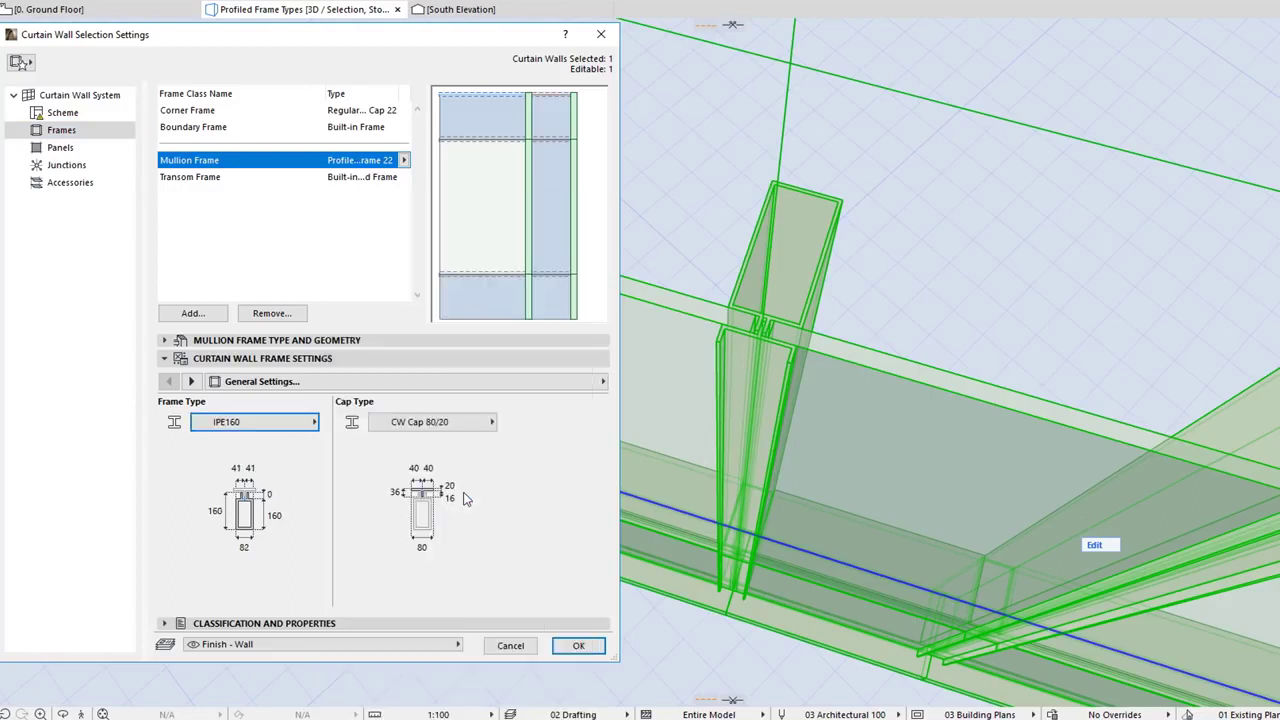
pyautogui.click(578, 645)
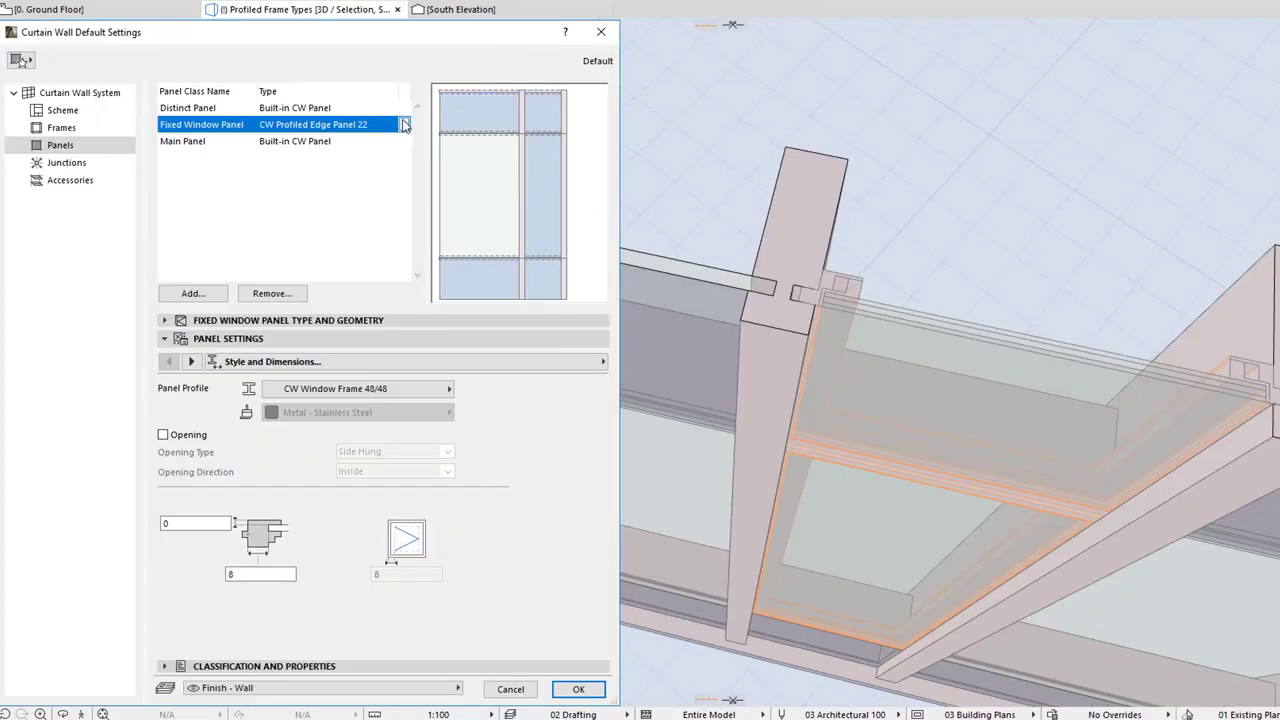
# Step: Examine the panel types and profiles offered for the Fixed Window Panel class, and the panel types offered for the hexagonal wall's Distinct Panel class
pyautogui.click(405, 124)
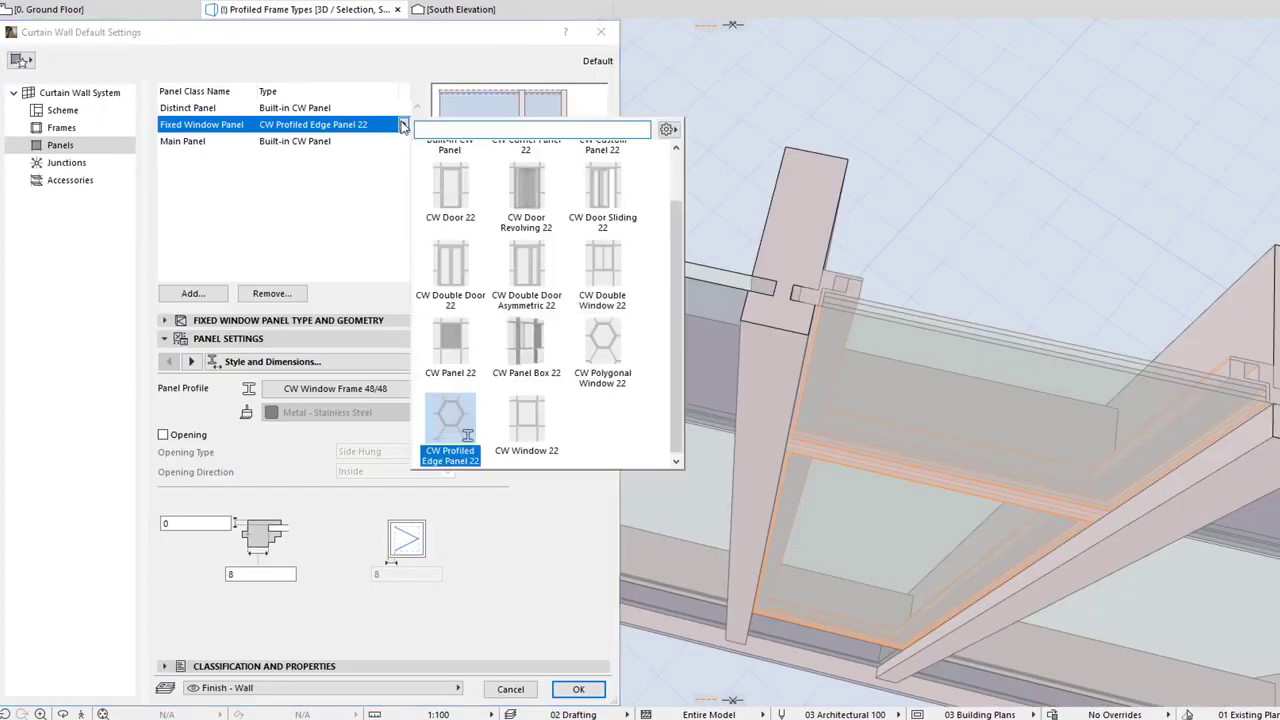
pyautogui.click(521, 504)
pyautogui.click(452, 390)
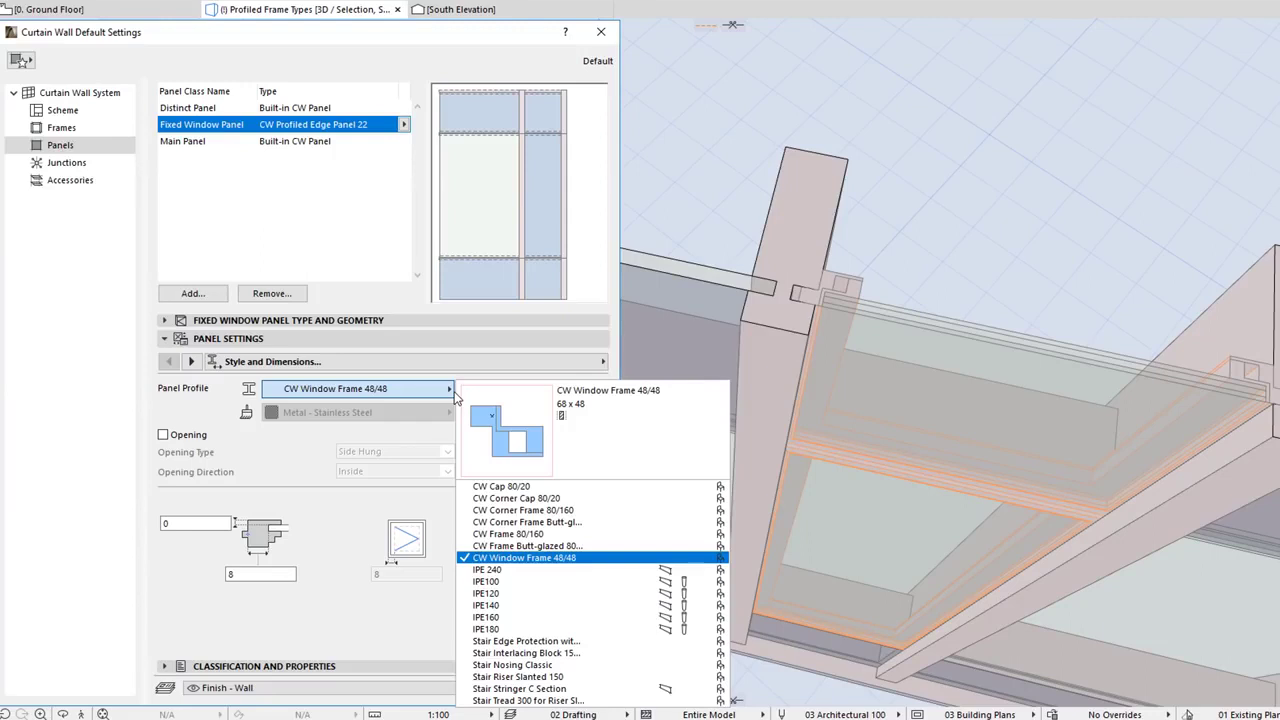
pyautogui.click(453, 392)
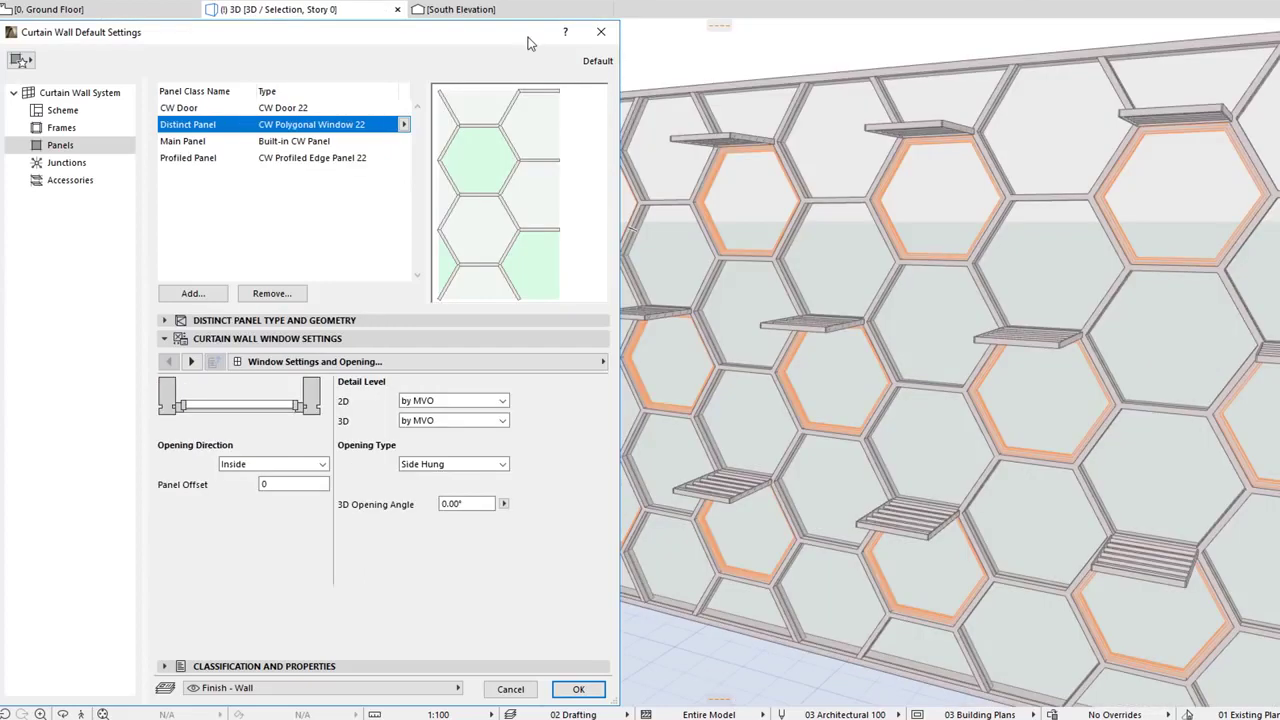
pyautogui.click(404, 124)
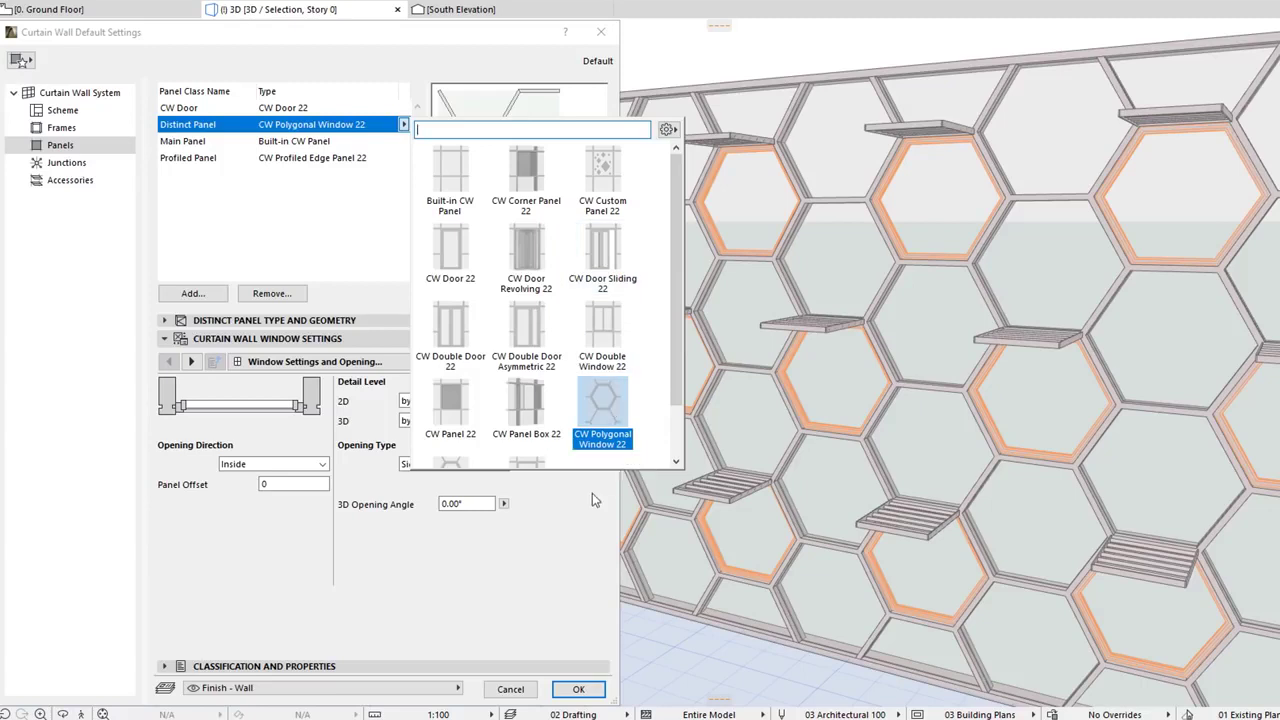
pyautogui.click(605, 410)
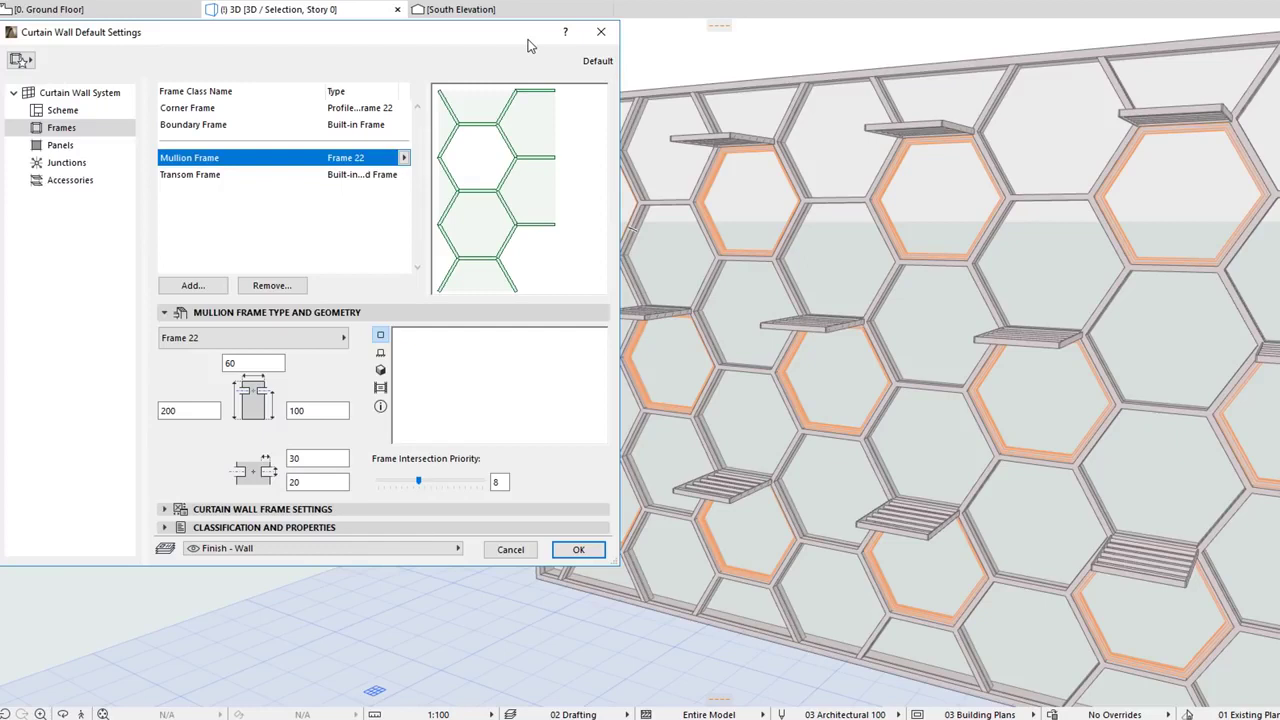
# Step: Examine the Mullion Frame's representation and surface settings: 3D detail level options, line pens, cut line type, building material and surface override
pyautogui.click(389, 316)
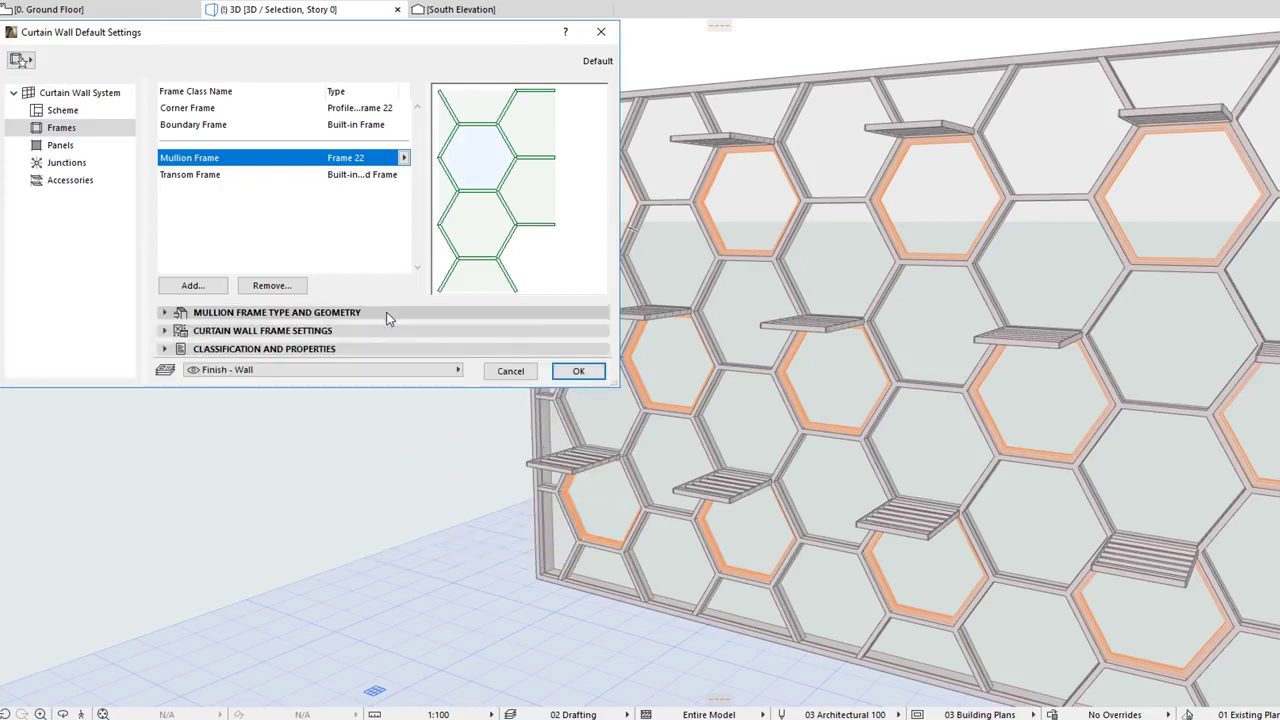
pyautogui.click(391, 331)
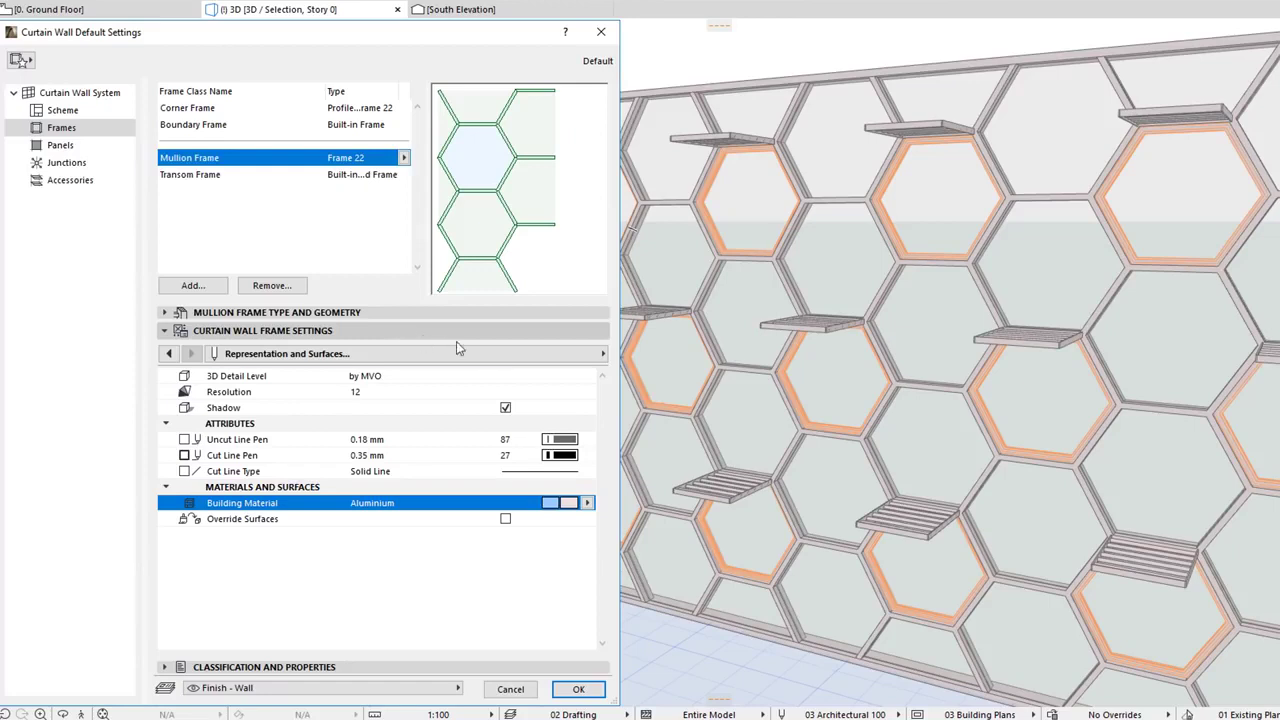
pyautogui.click(518, 378)
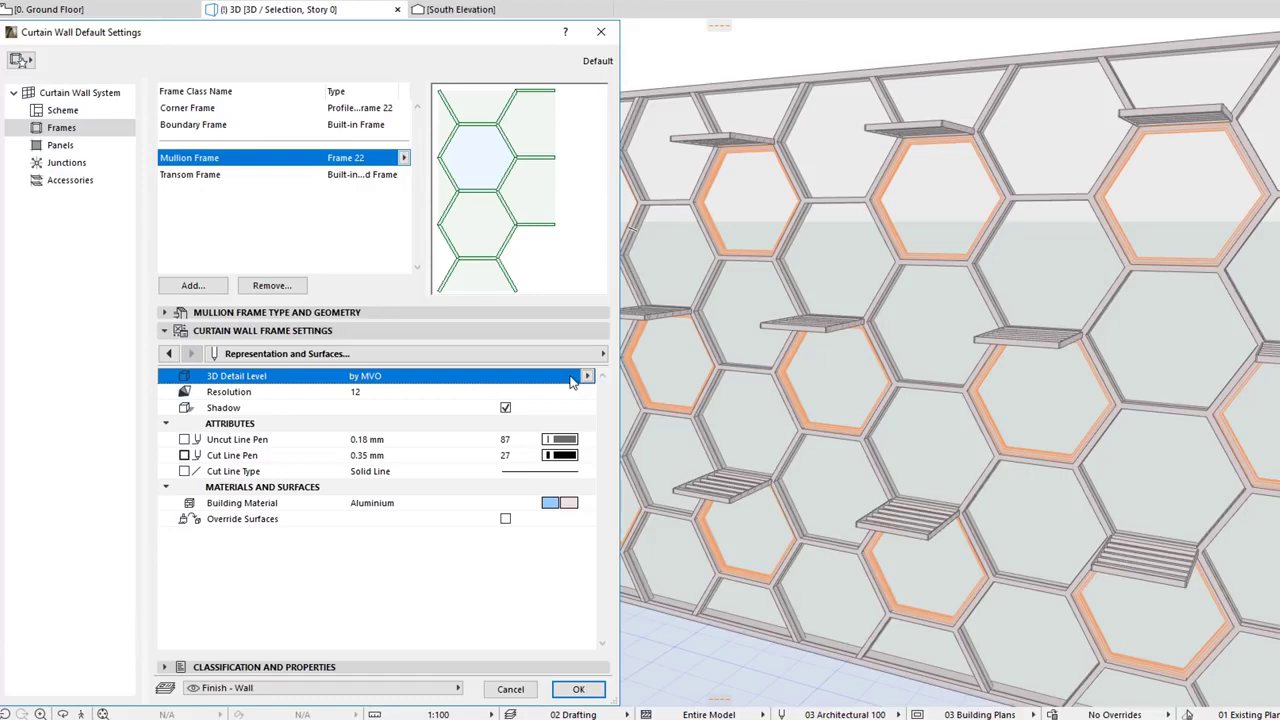
pyautogui.click(587, 376)
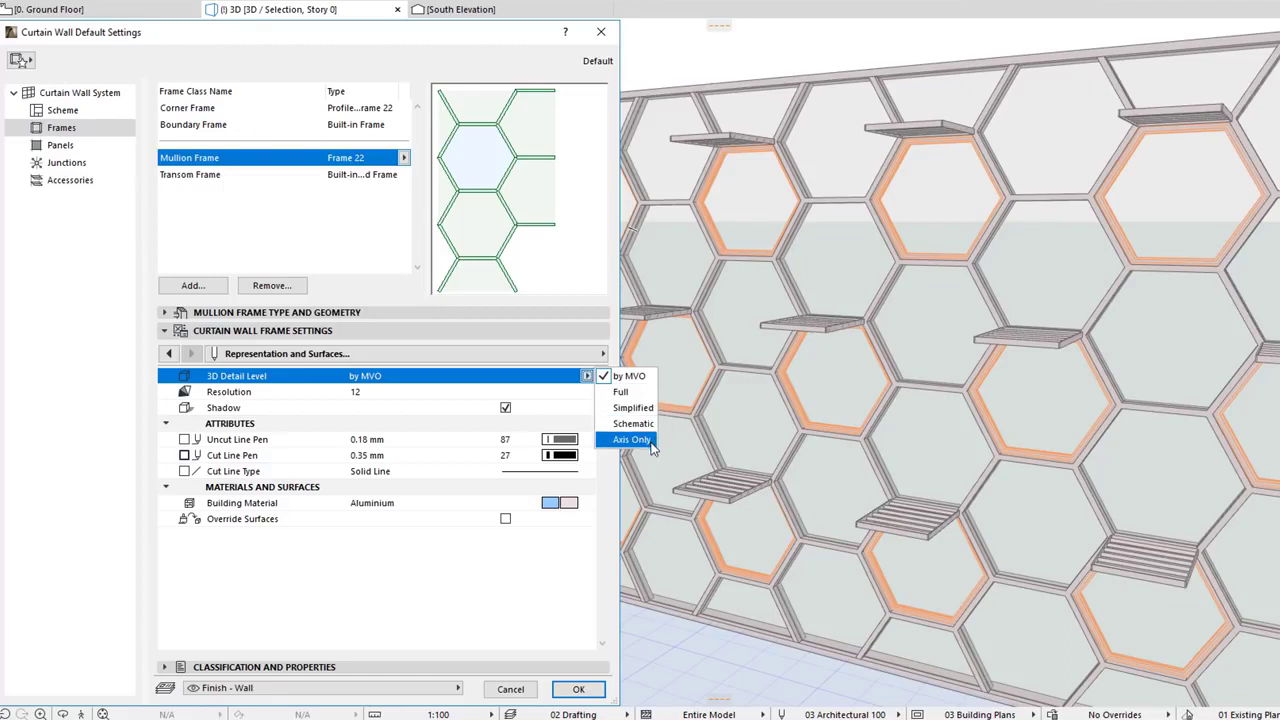
pyautogui.click(520, 581)
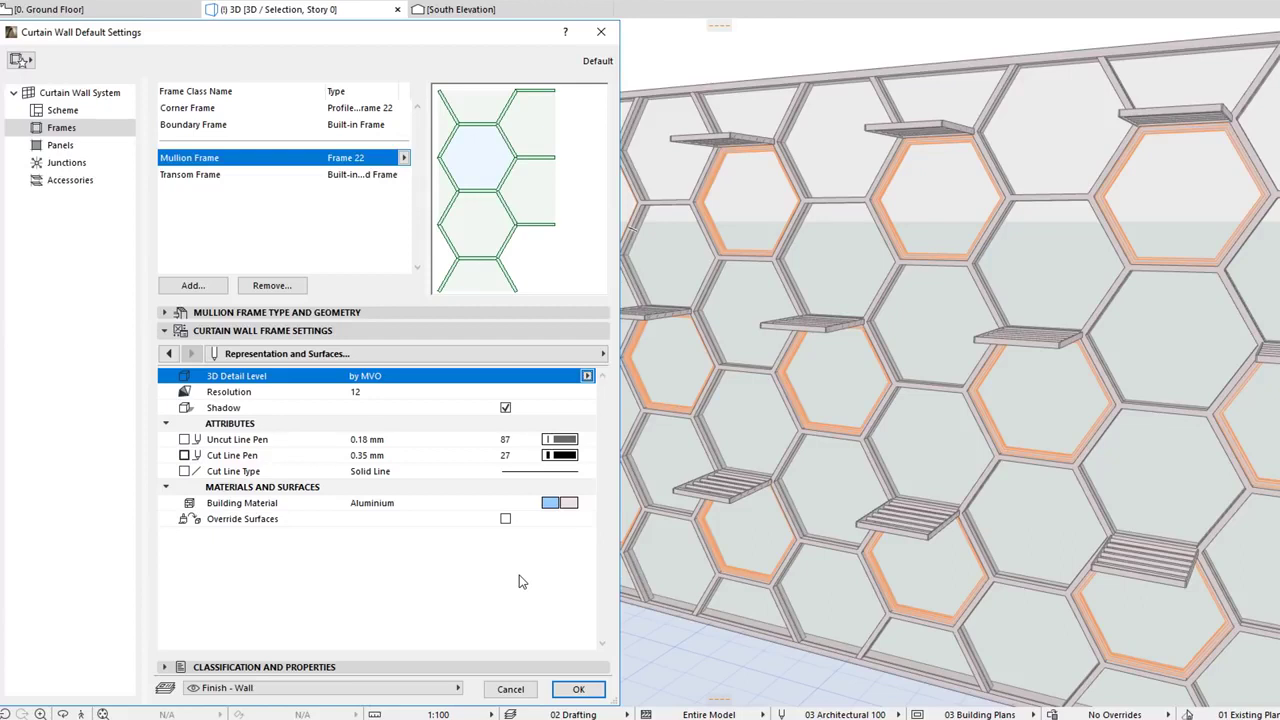
pyautogui.click(417, 445)
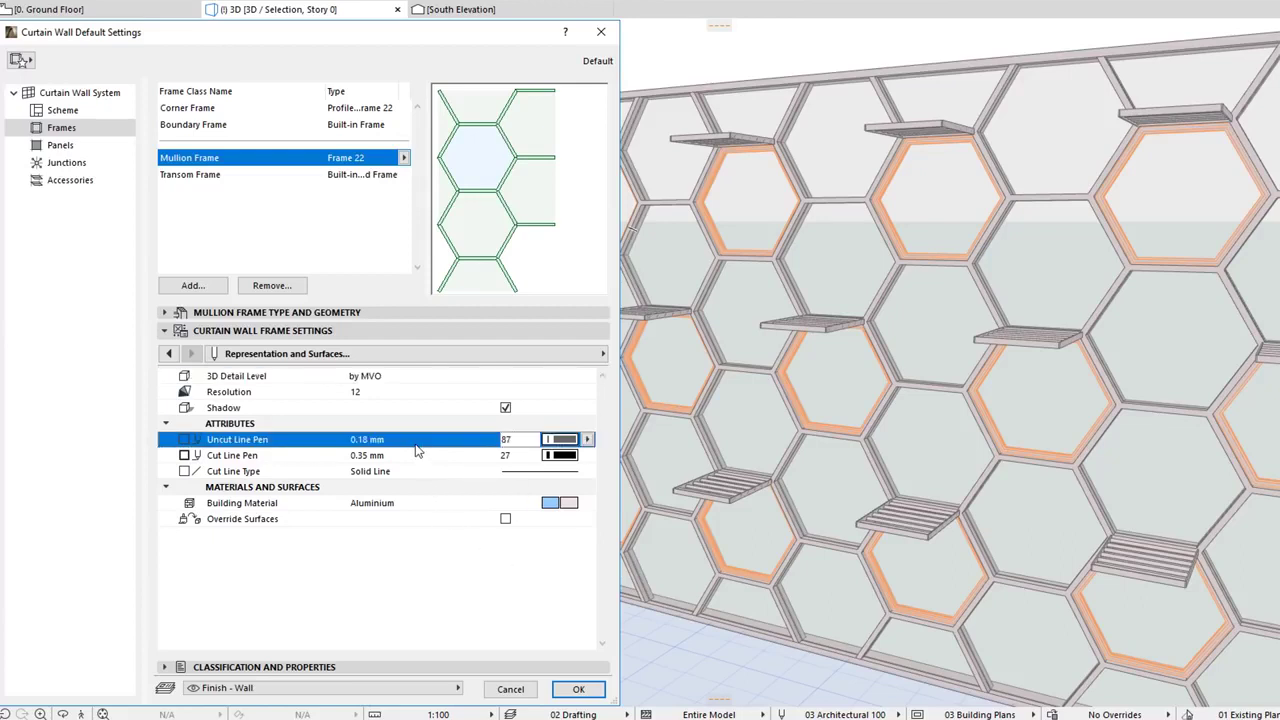
pyautogui.click(420, 521)
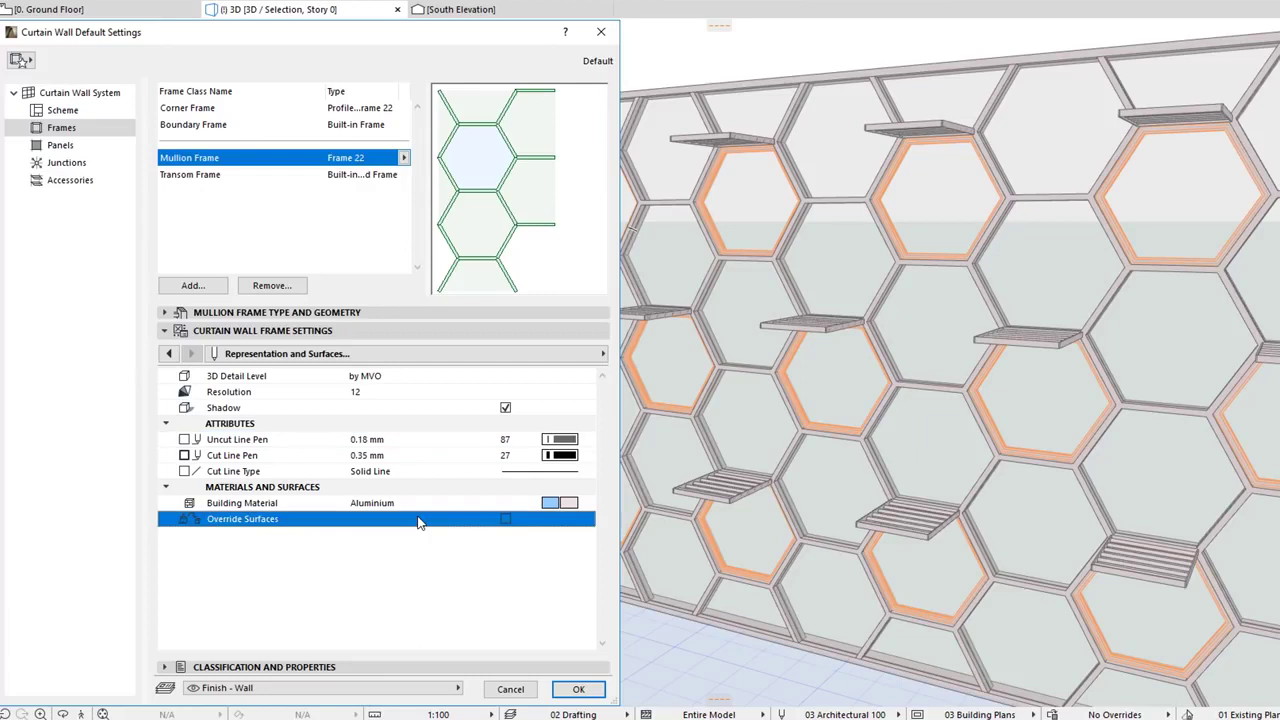
pyautogui.click(418, 457)
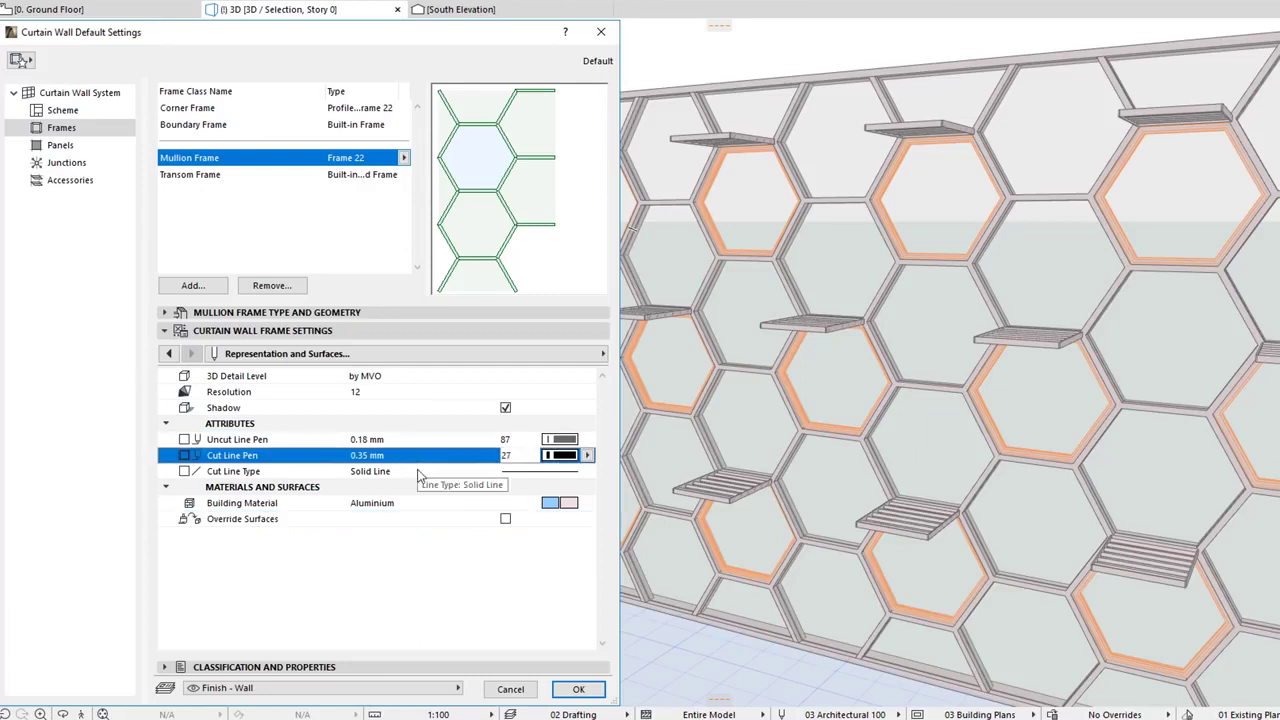
pyautogui.click(419, 474)
pyautogui.click(418, 508)
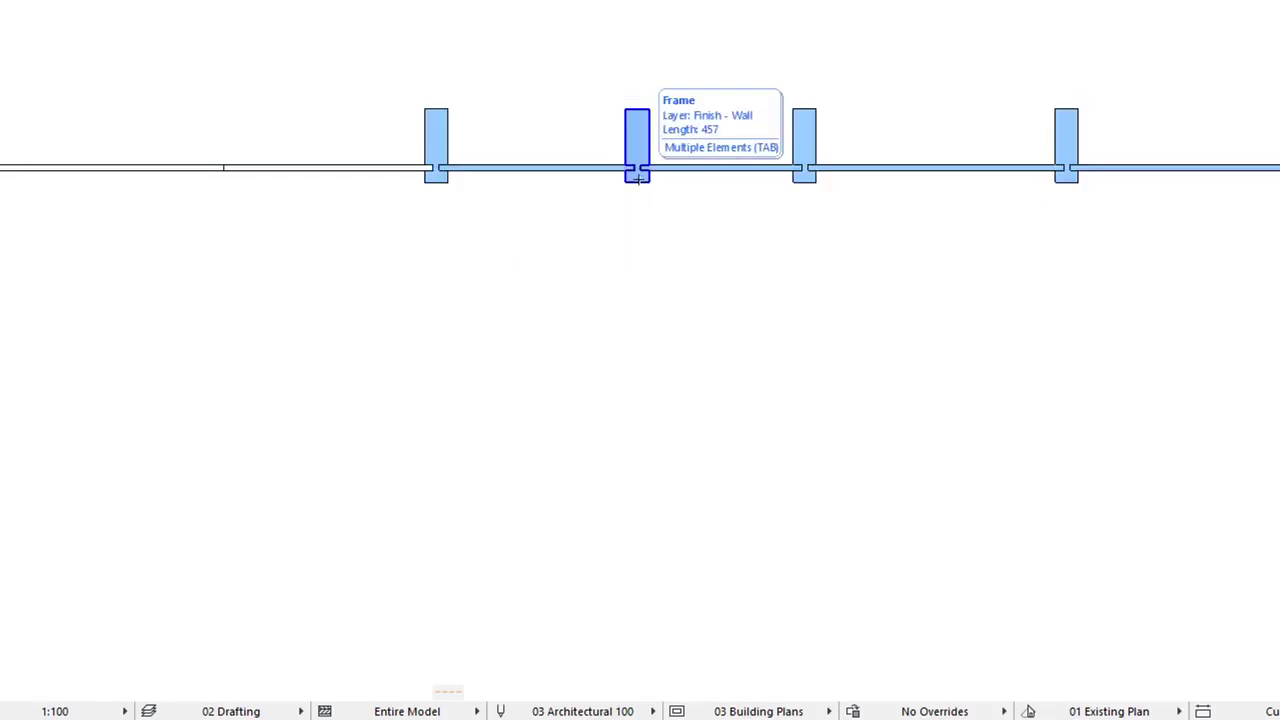
# Step: Place a leader label on the second blue-filled mullion in the plan and insert the Frame Class autotext
pyautogui.click(638, 178)
pyautogui.click(638, 368)
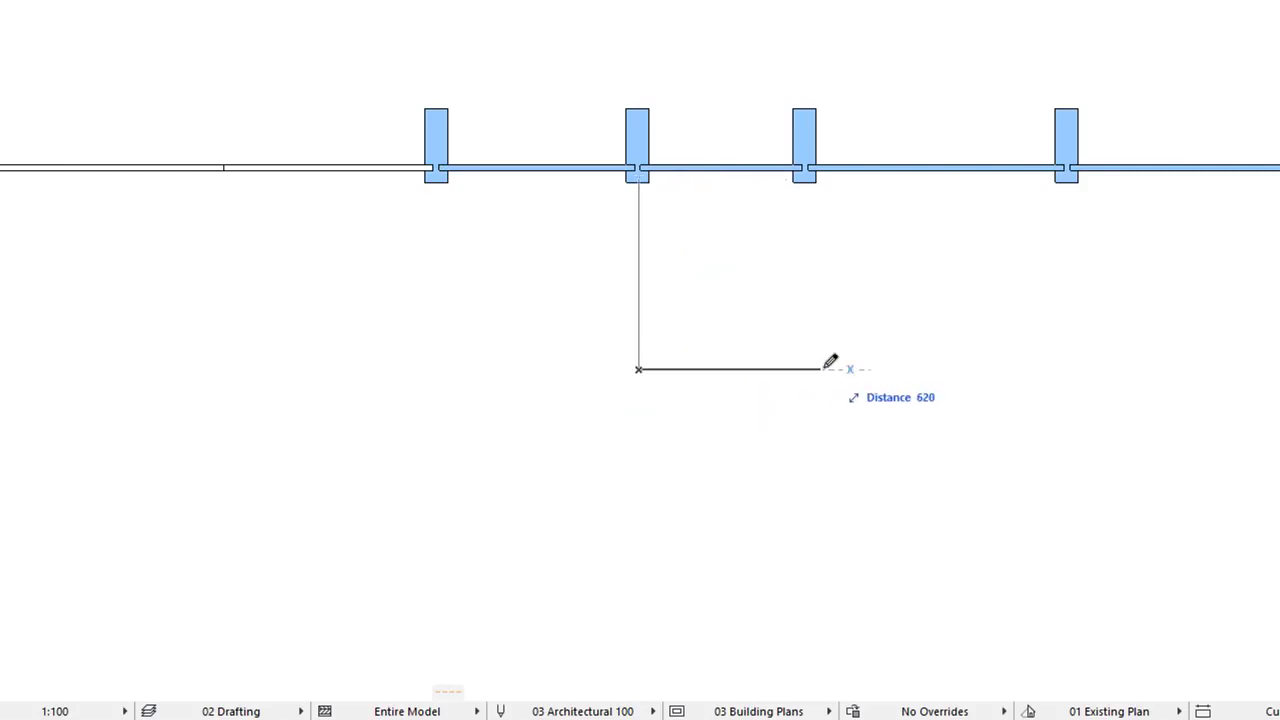
pyautogui.click(828, 368)
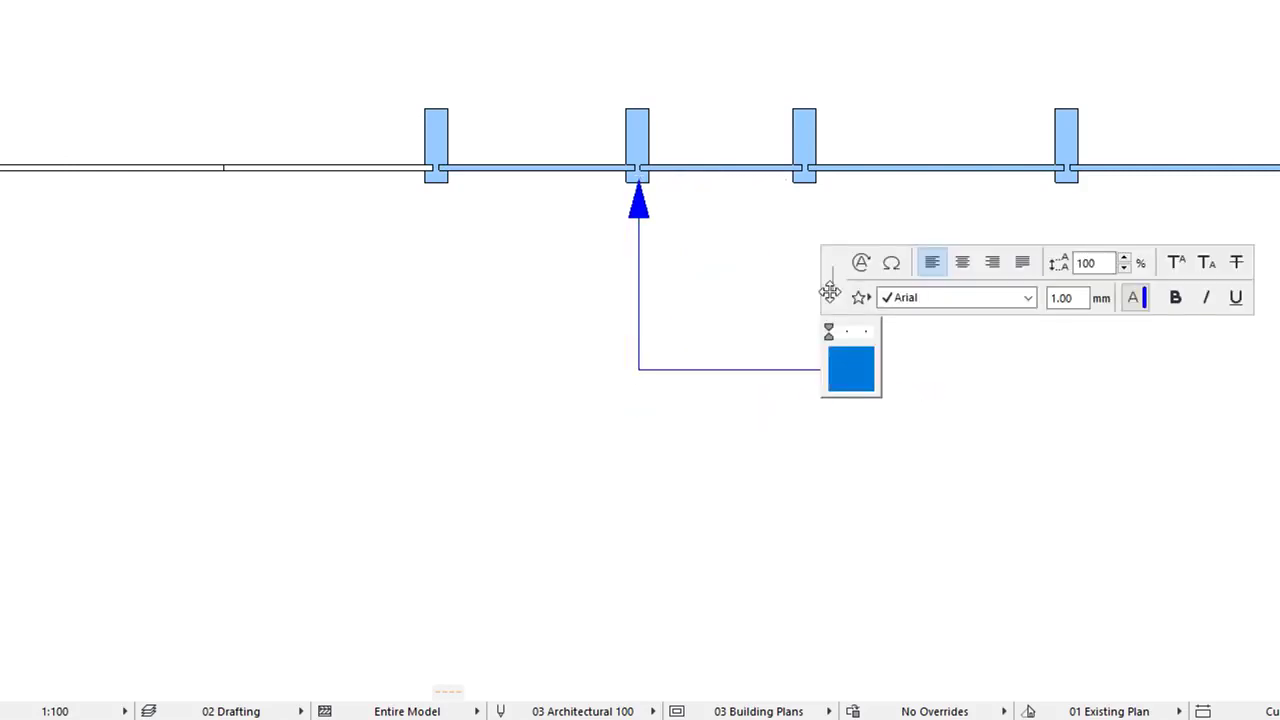
pyautogui.click(862, 262)
pyautogui.doubleClick(569, 470)
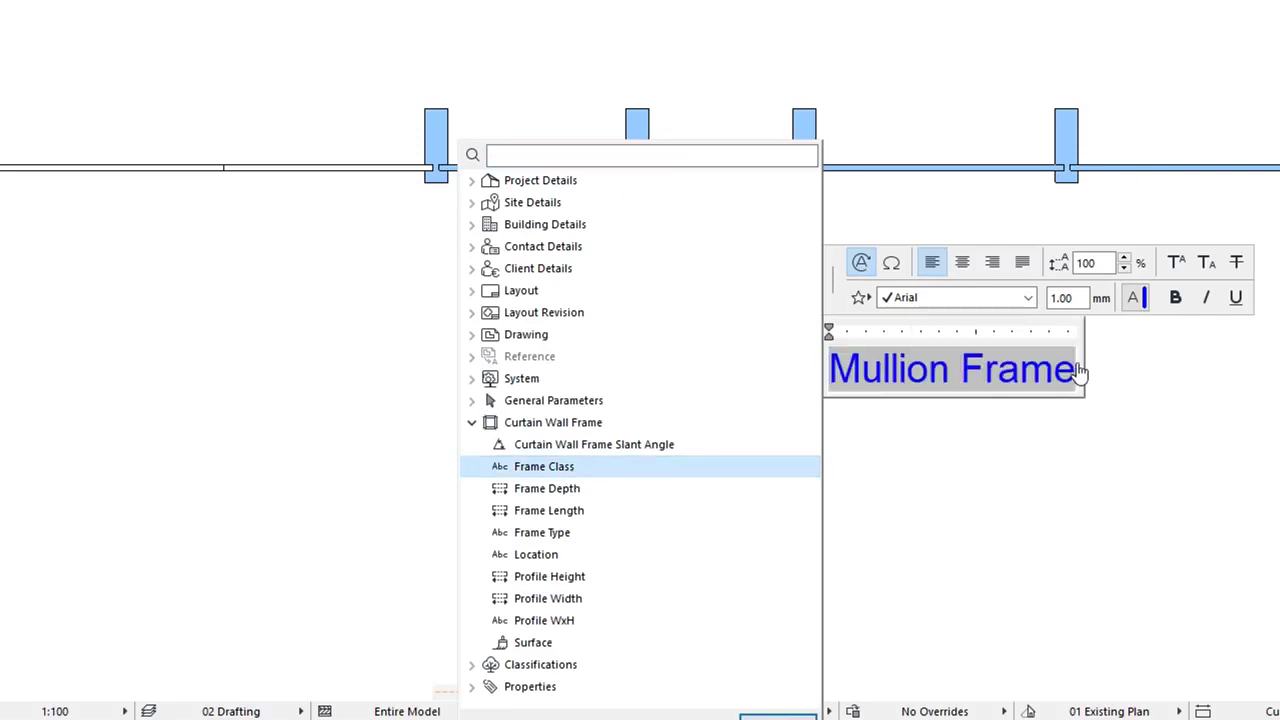
# Step: Add a second label line combining the Profile Width autotext, "mm x", the Profile Height autotext and "mm", and finish the label
pyautogui.press('Return')
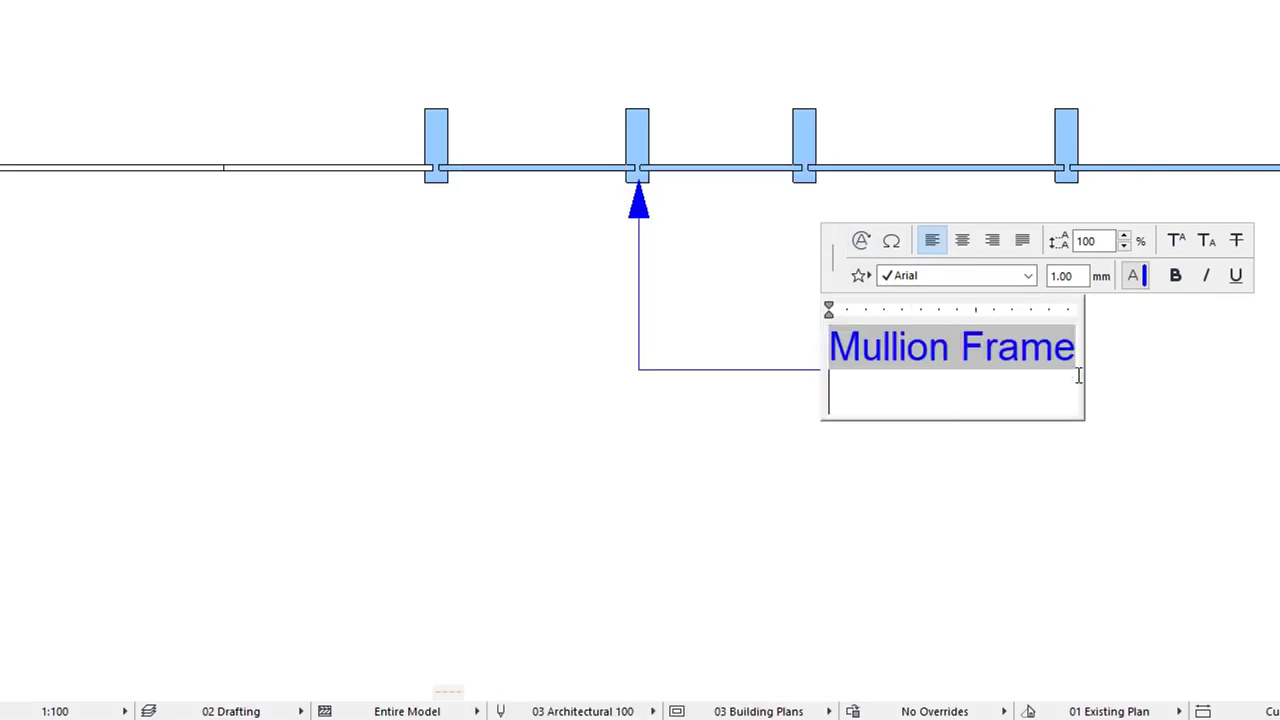
pyautogui.click(863, 241)
pyautogui.doubleClick(570, 598)
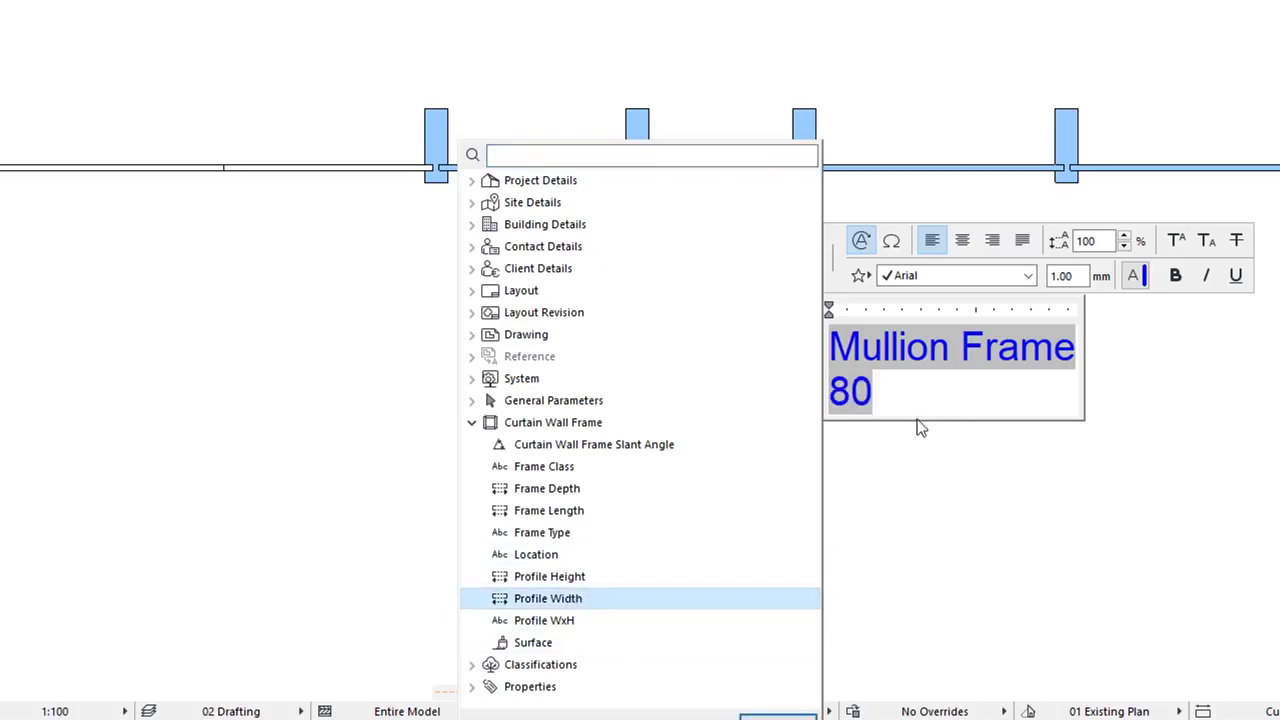
pyautogui.write('mm x')
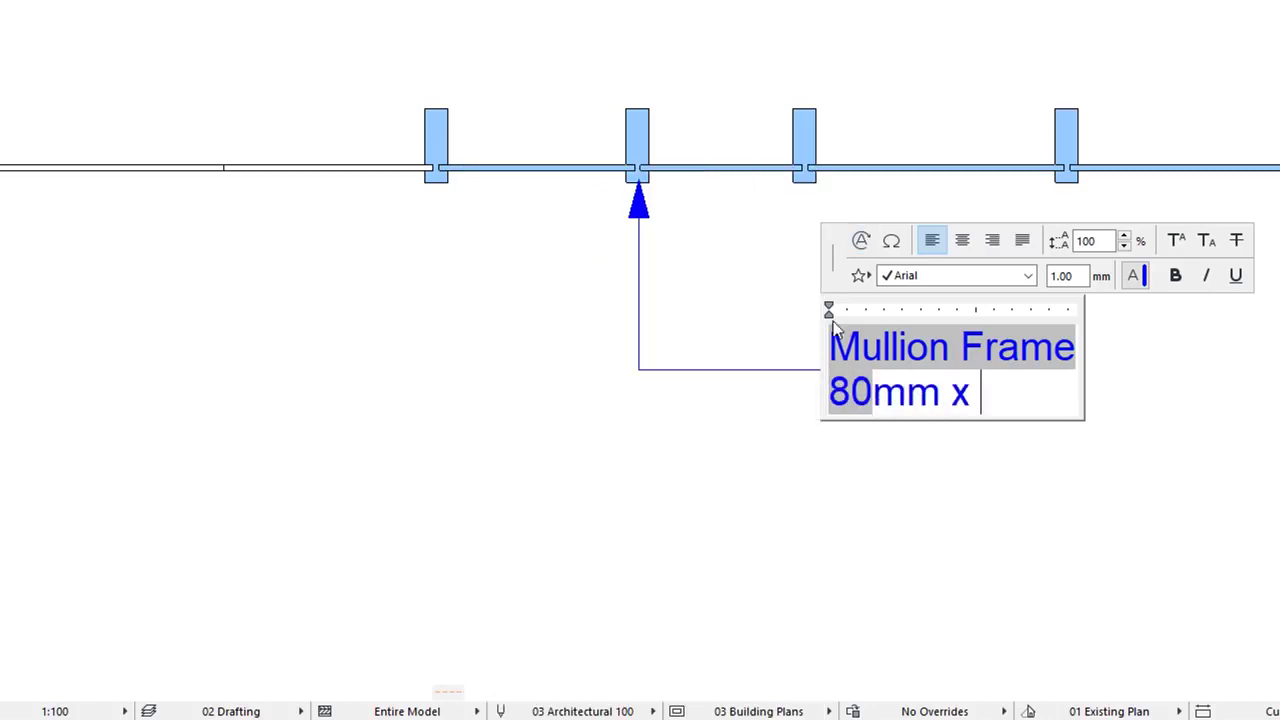
pyautogui.click(863, 241)
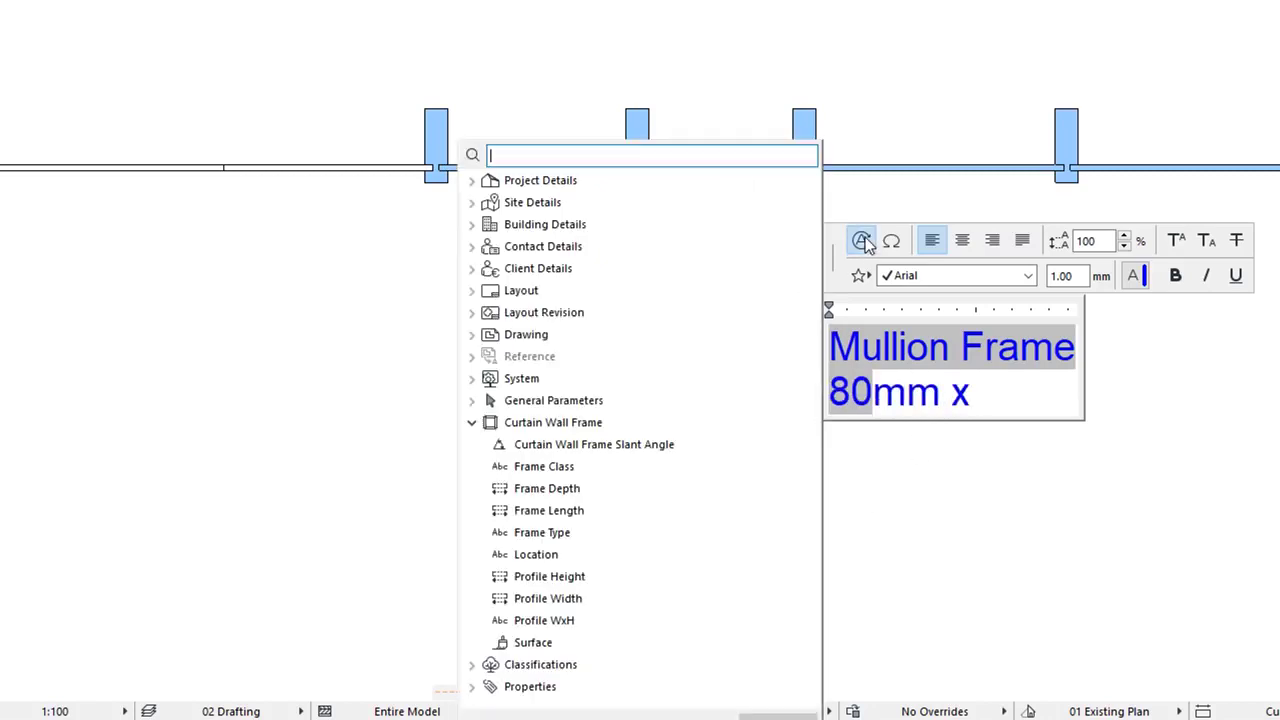
pyautogui.doubleClick(571, 576)
pyautogui.write('mm')
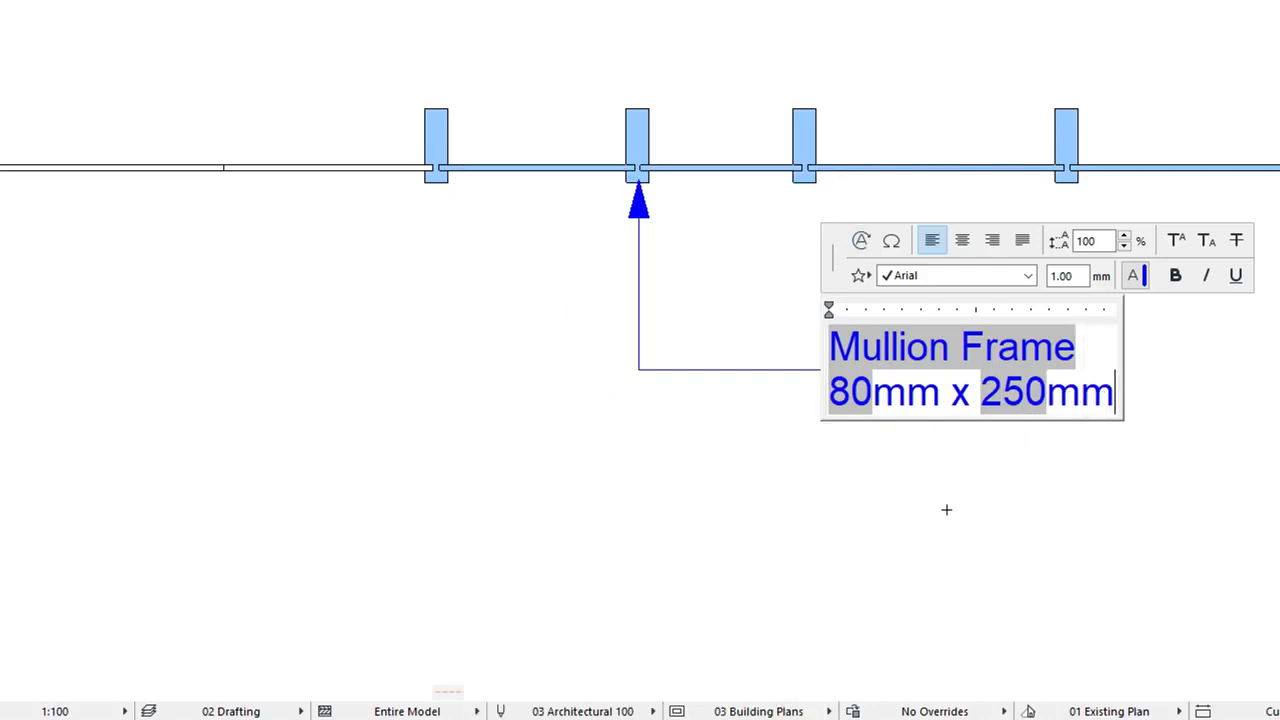
pyautogui.click(946, 509)
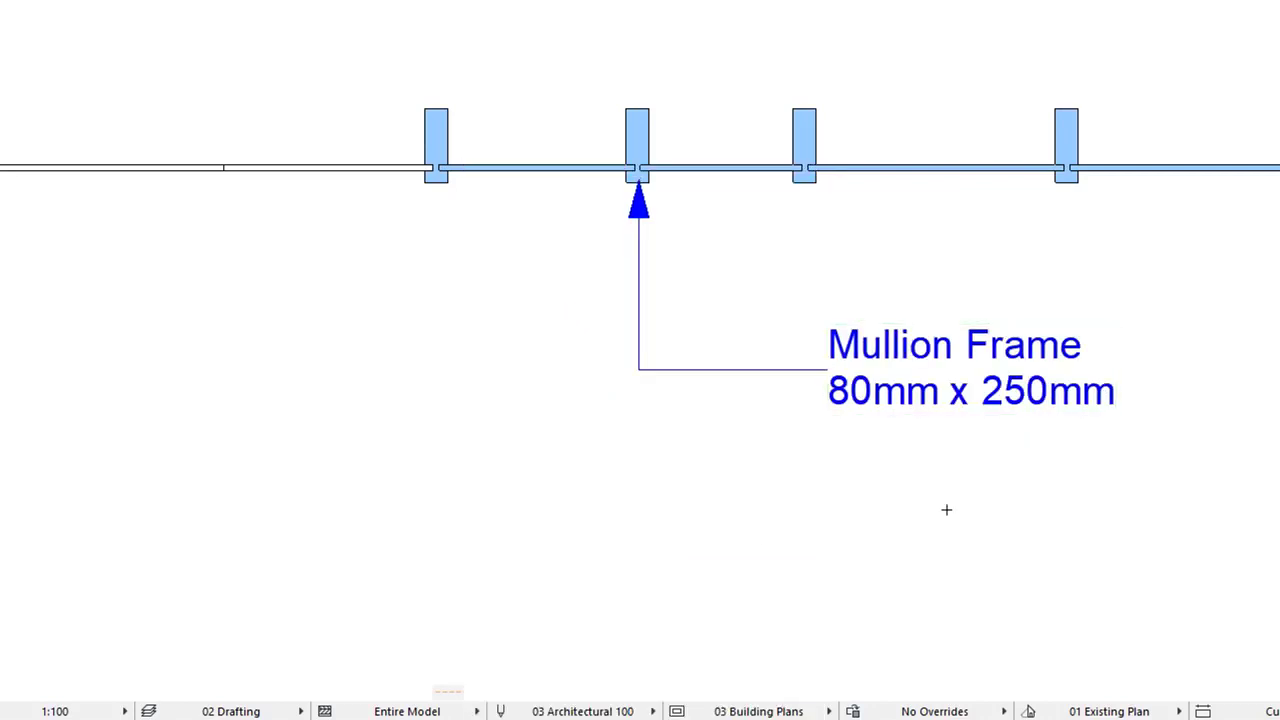
# Step: Fill the drawn rectangle with a bold text block holding the Element ID autotext and, on a second line, the Panel Area without Clamps autotext
pyautogui.write('#Element ID')
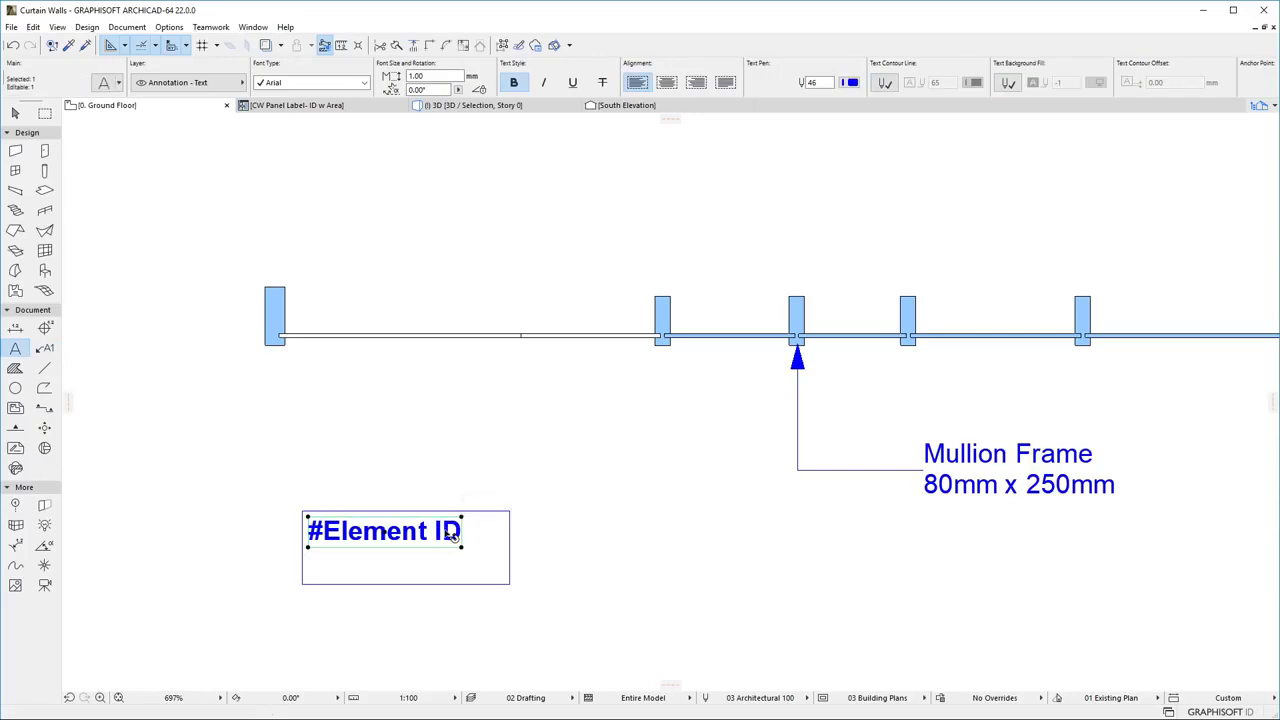
pyautogui.doubleClick(452, 537)
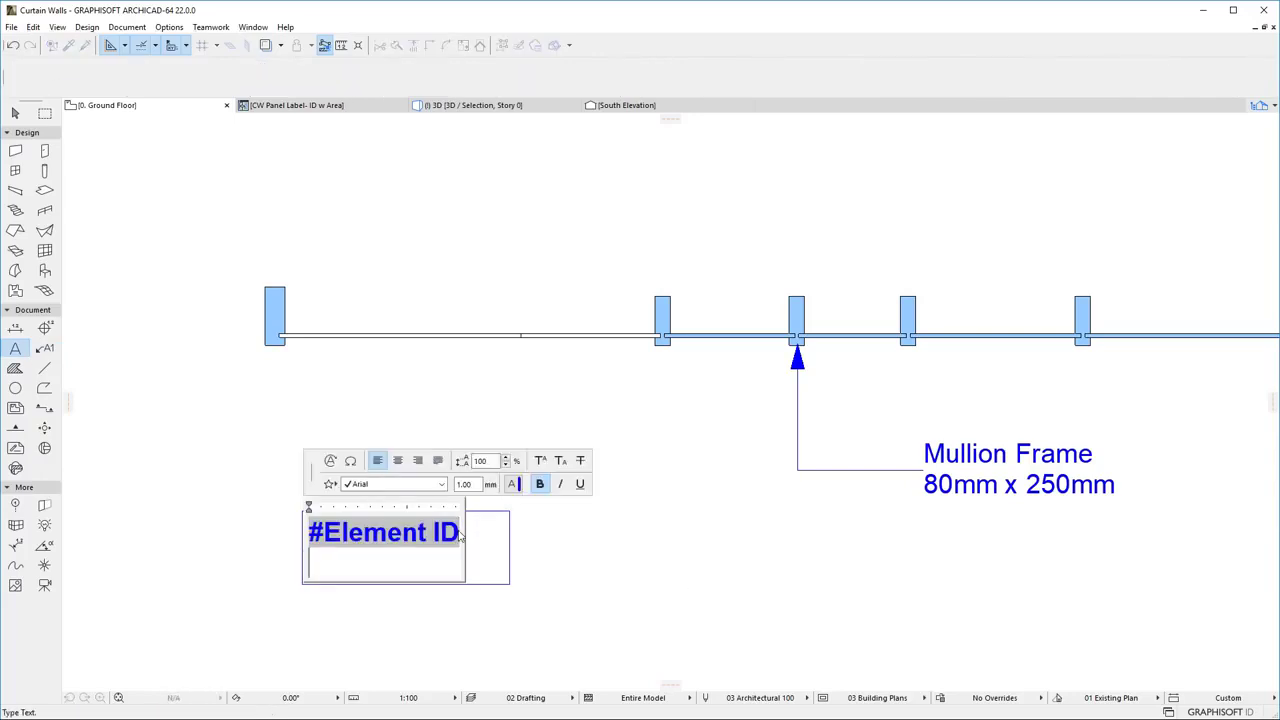
pyautogui.click(330, 460)
pyautogui.write('panel')
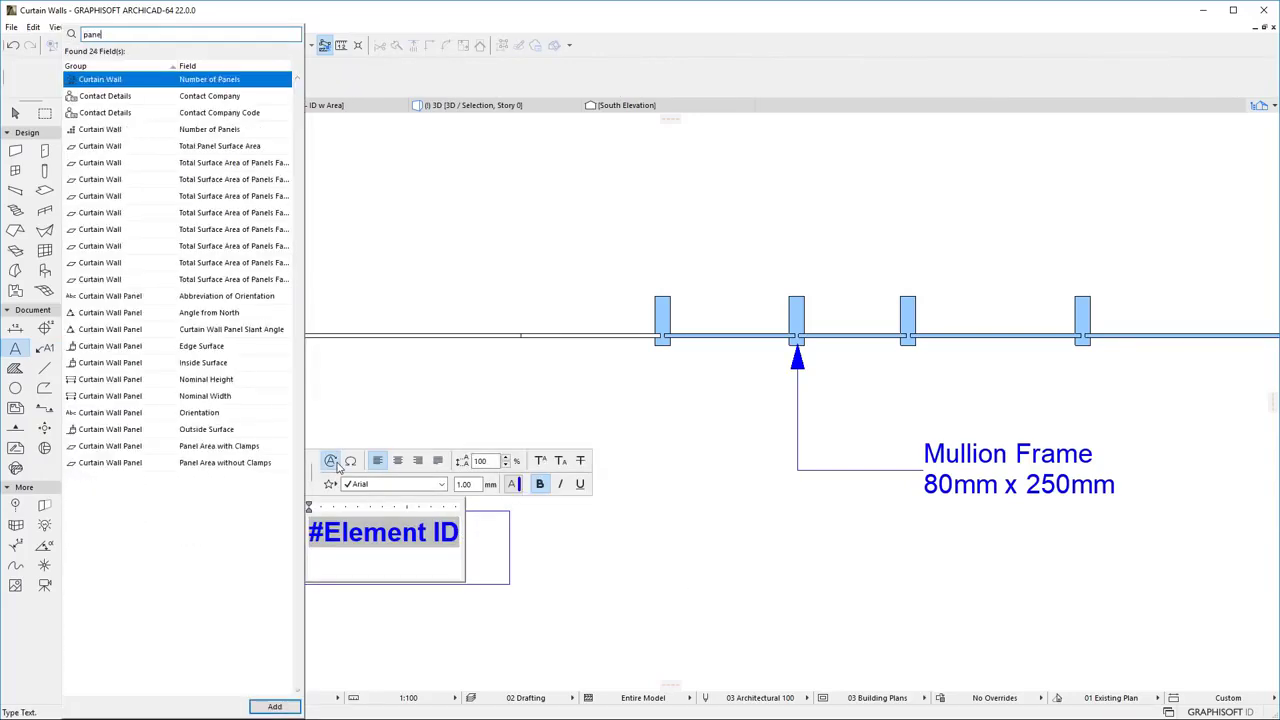
pyautogui.doubleClick(272, 413)
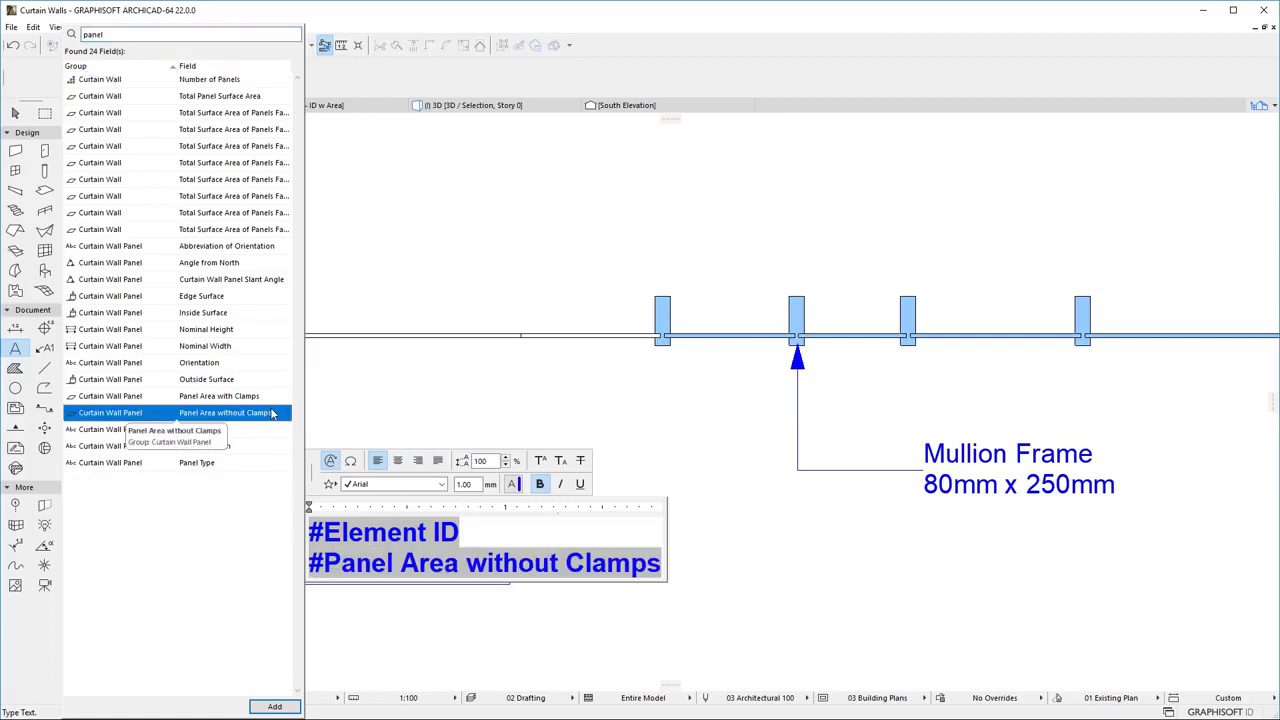
pyautogui.click(712, 558)
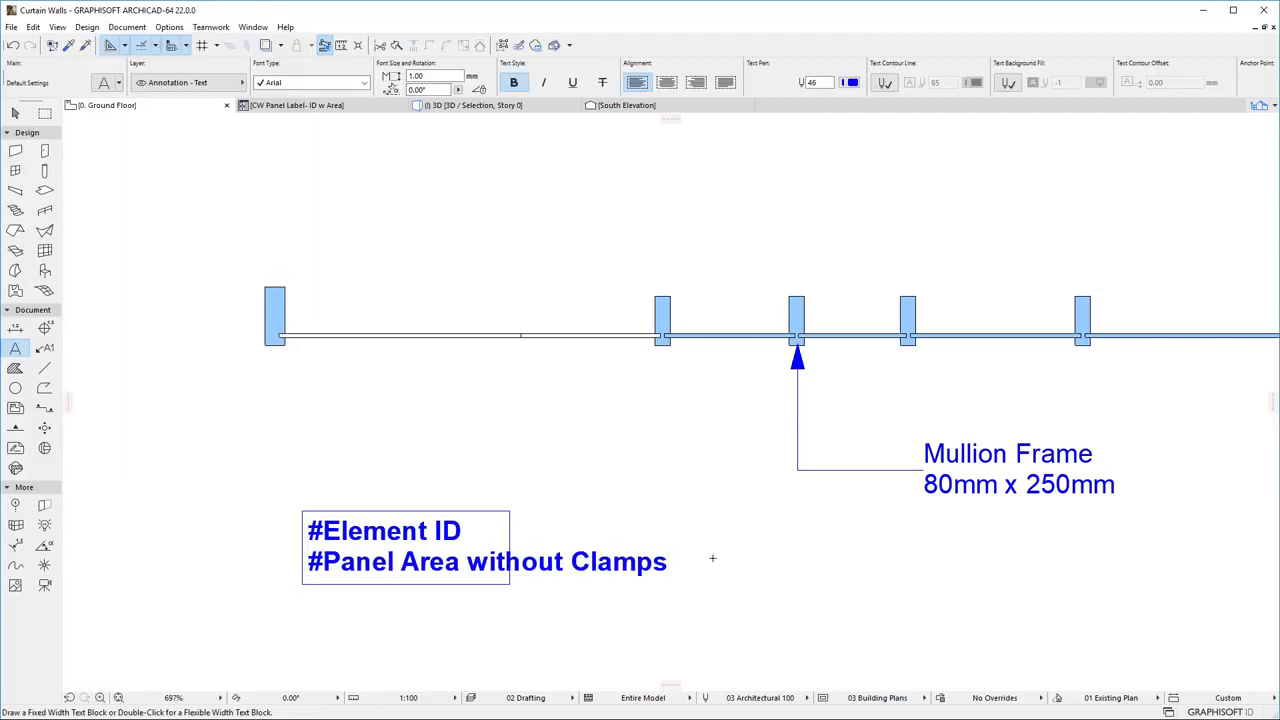
# Step: Save the rectangle and its autotext block together as a label named "CW Panel Label - ID w Area" in the Embedded Library
pyautogui.click(16, 113)
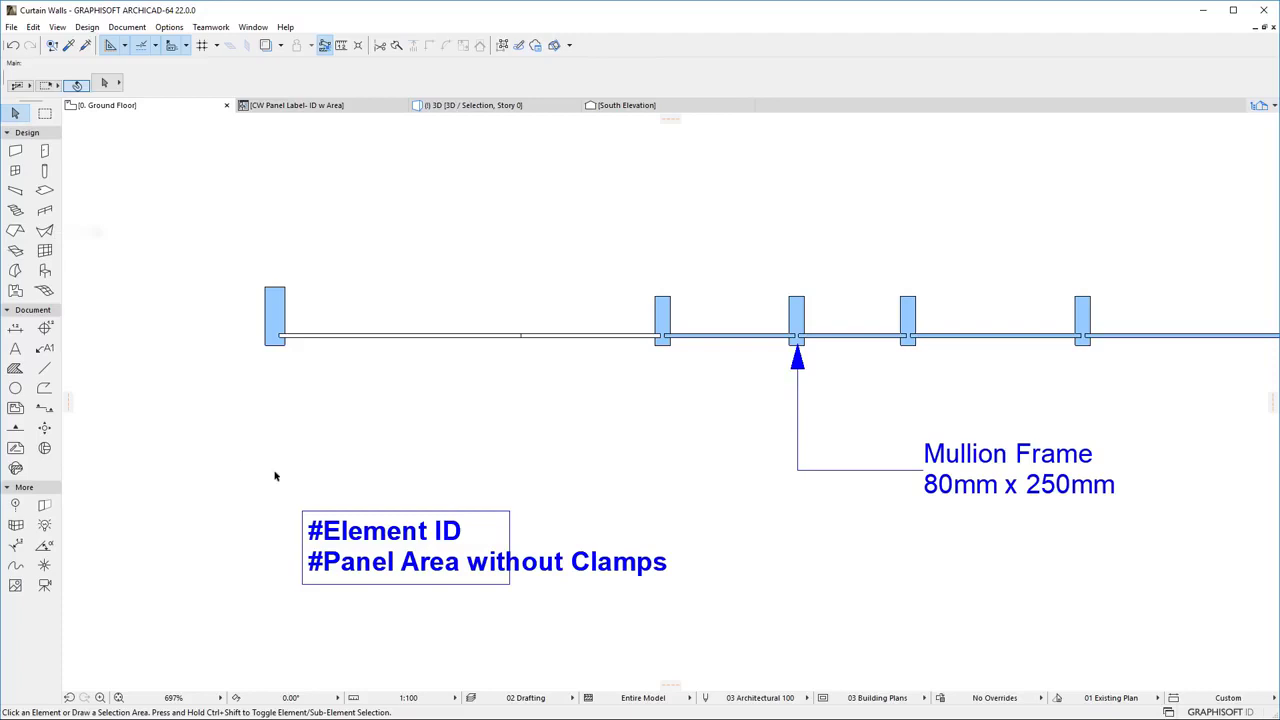
pyautogui.moveTo(273, 470); pyautogui.dragTo(558, 624)
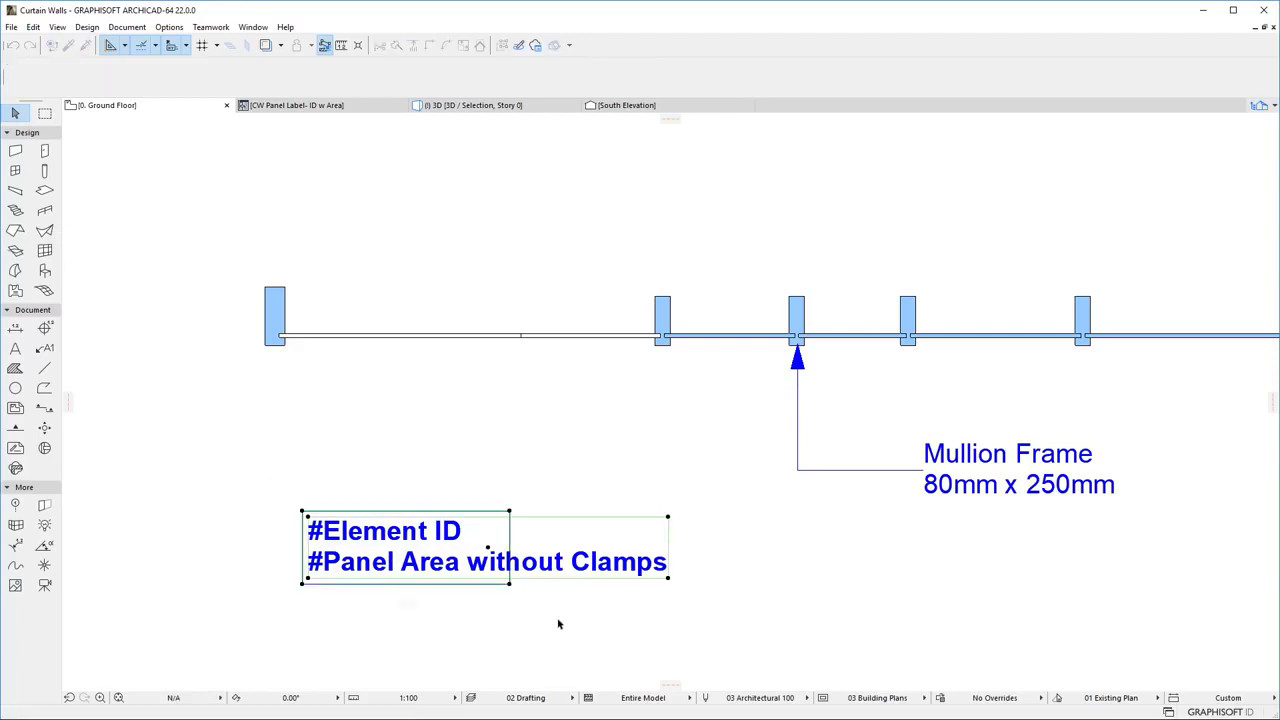
pyautogui.click(12, 27)
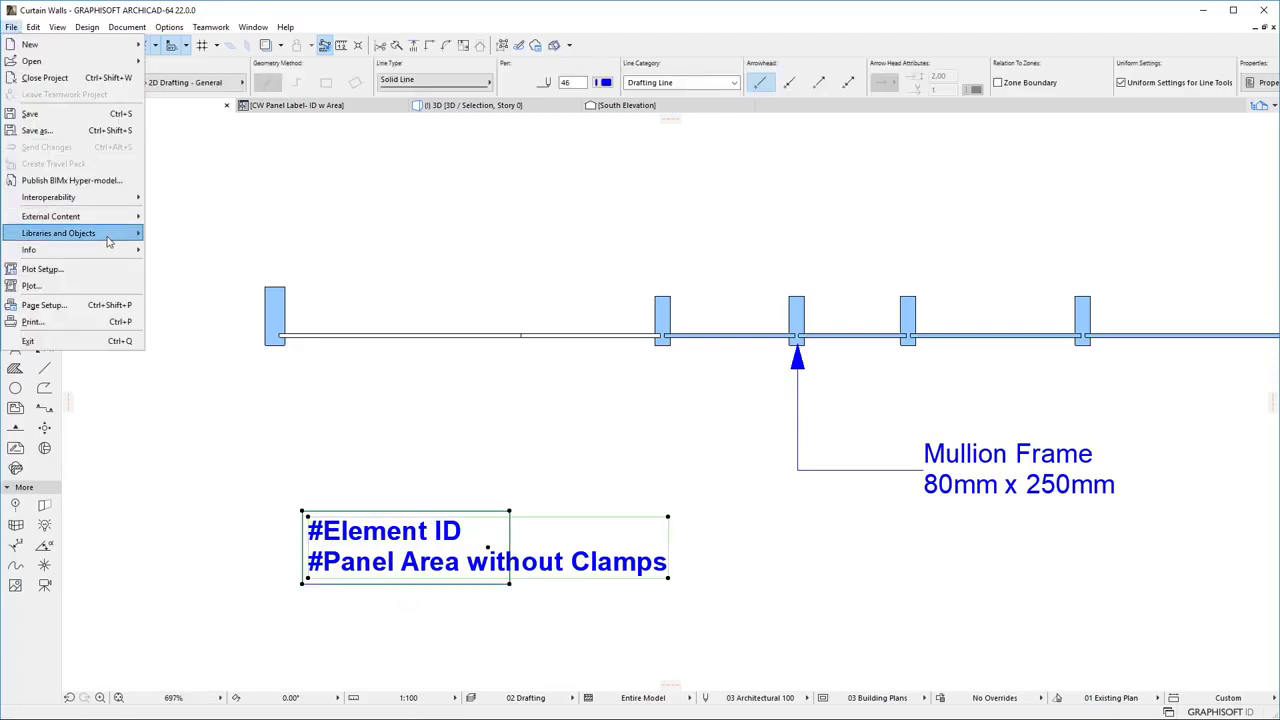
pyautogui.moveTo(108, 240)
pyautogui.moveTo(210, 355)
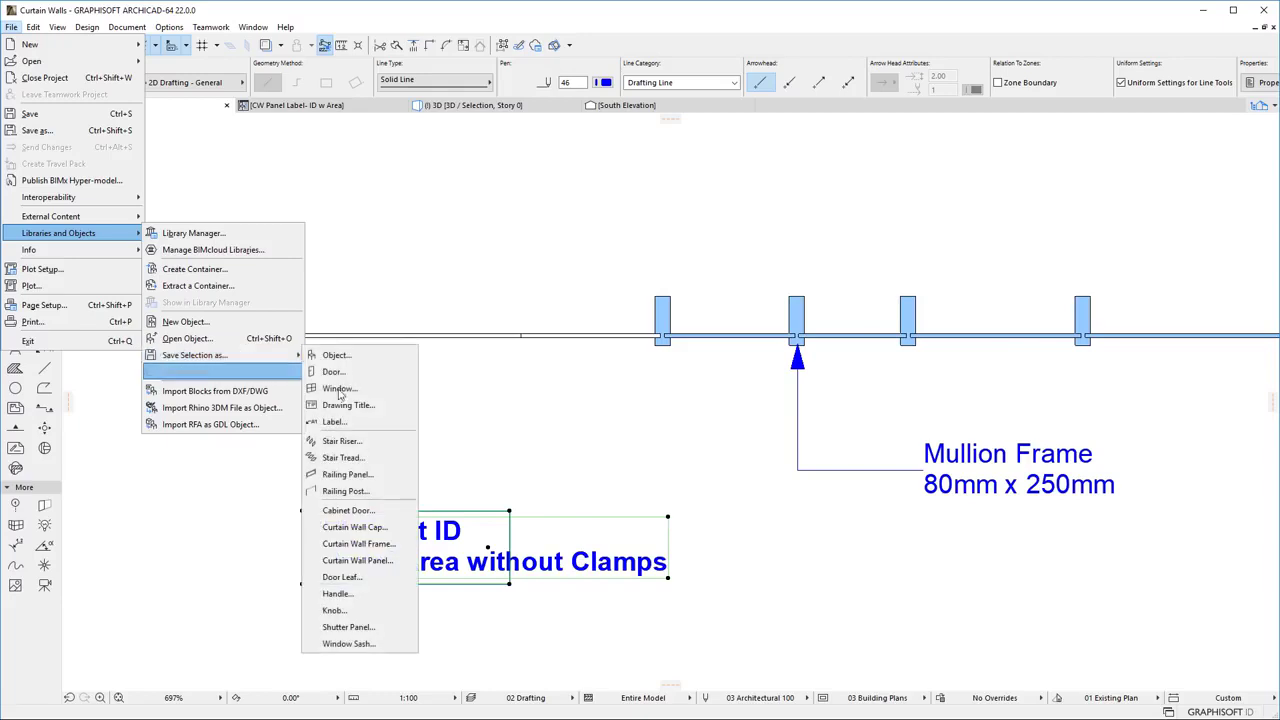
pyautogui.click(390, 426)
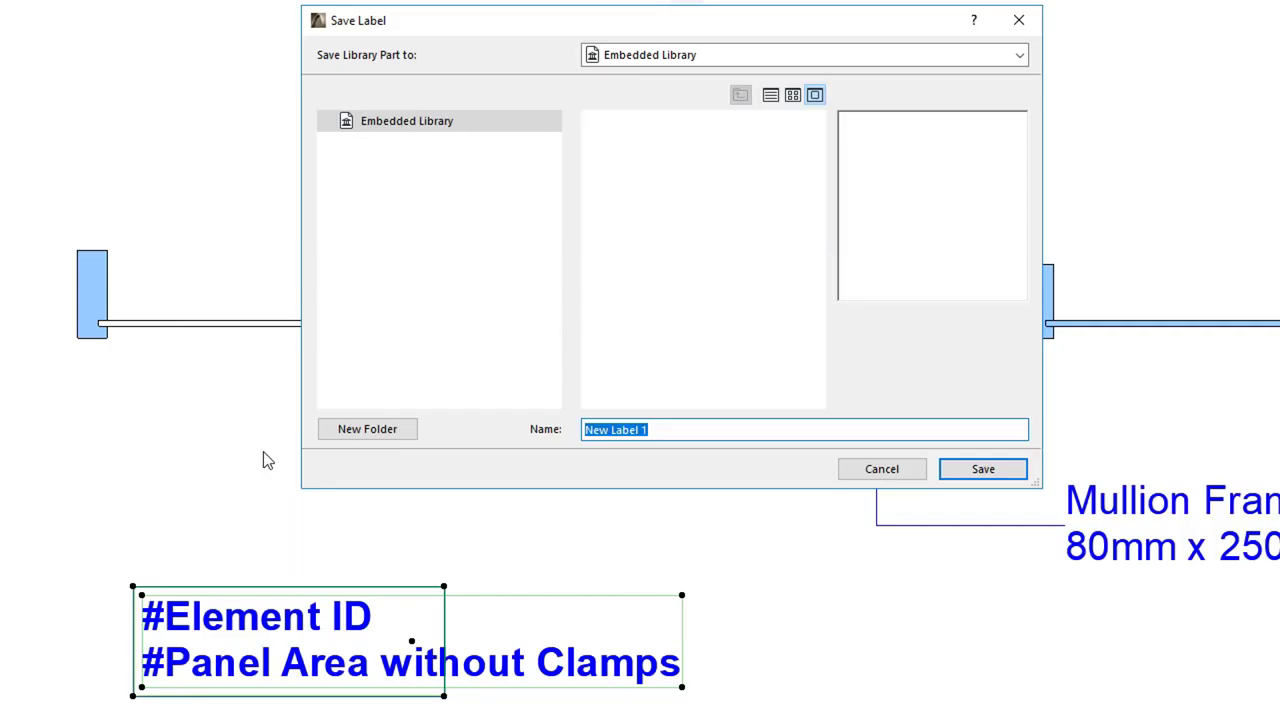
pyautogui.write('cW Panel ')
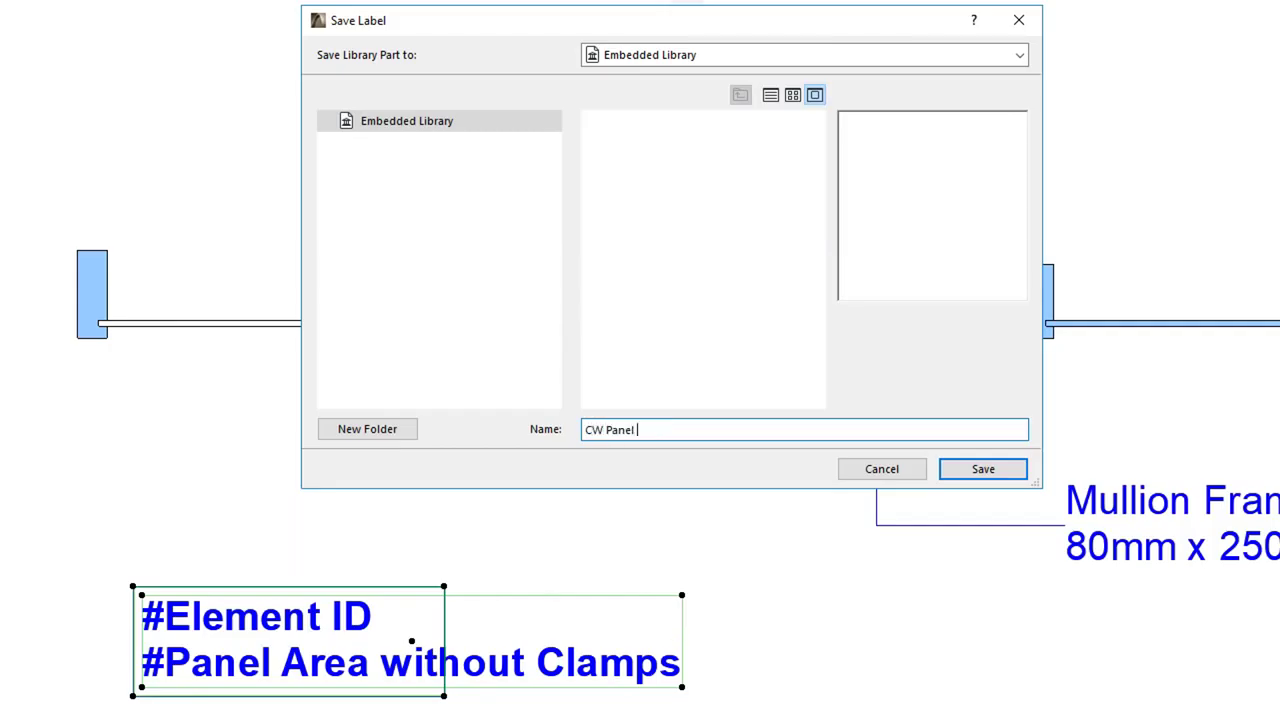
pyautogui.write('Lab')
pyautogui.click(975, 471)
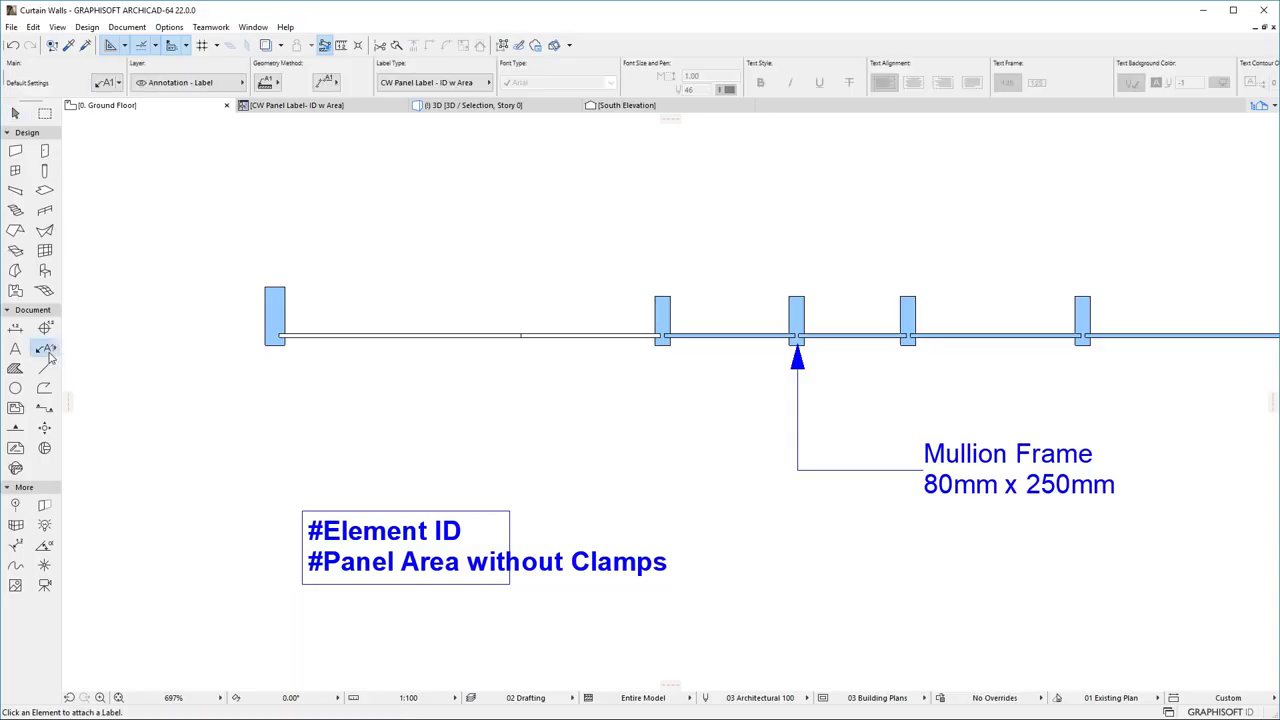
# Step: Attach a CW Panel Label - ID w Area label to the panel just left of the labelled mullion, its leader running above the wall
pyautogui.click(728, 333)
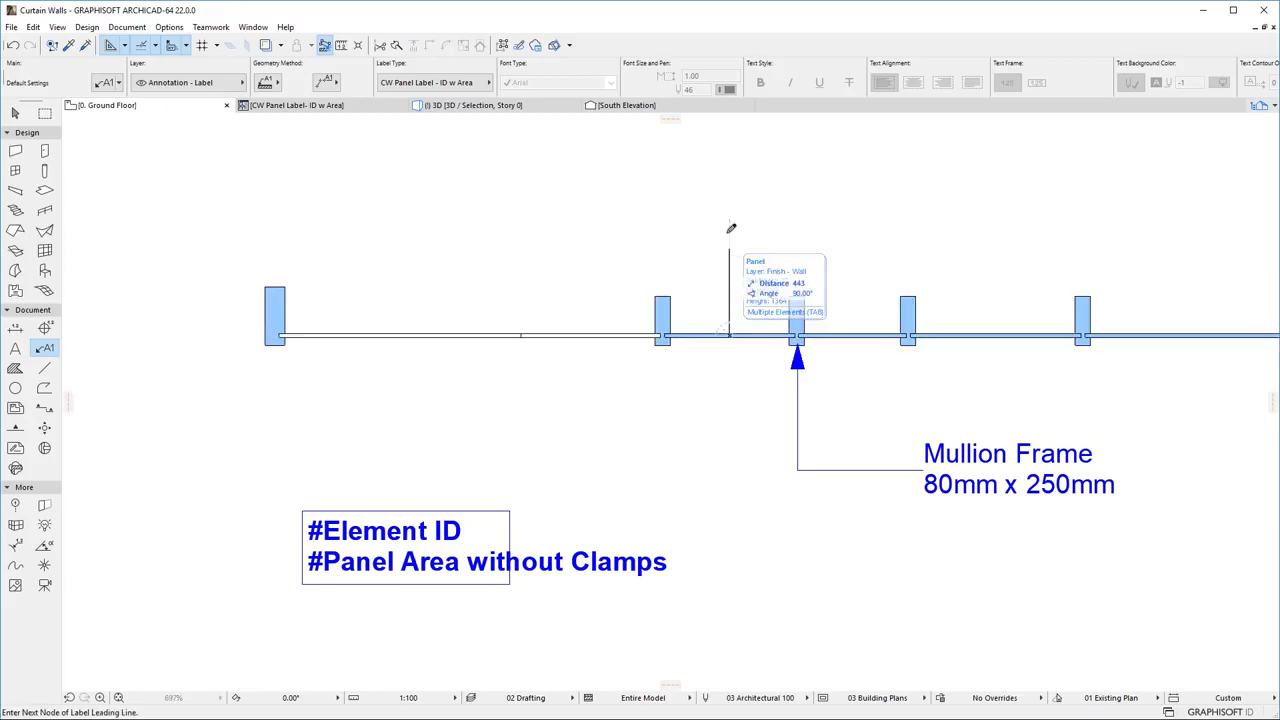
pyautogui.click(730, 217)
pyautogui.click(820, 217)
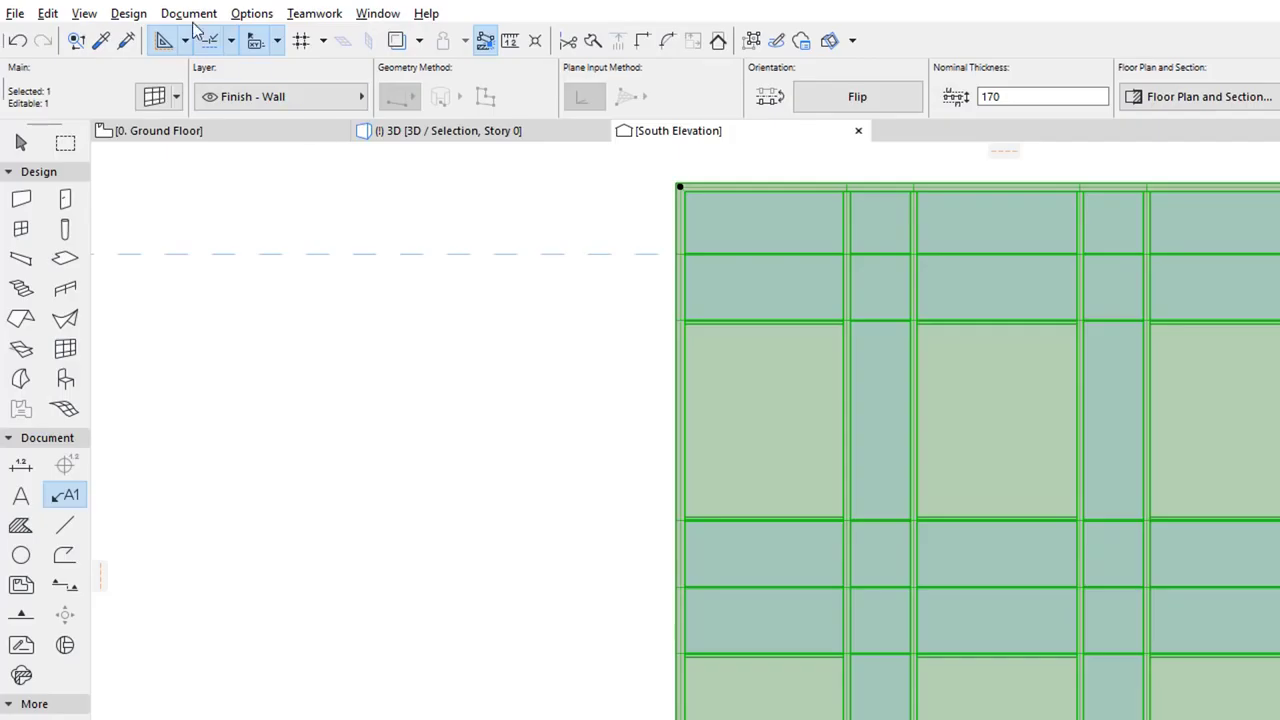
# Step: Label only the Main Panel components of the curtain wall selected in the South Elevation, and return to the 3D view
pyautogui.click(127, 27)
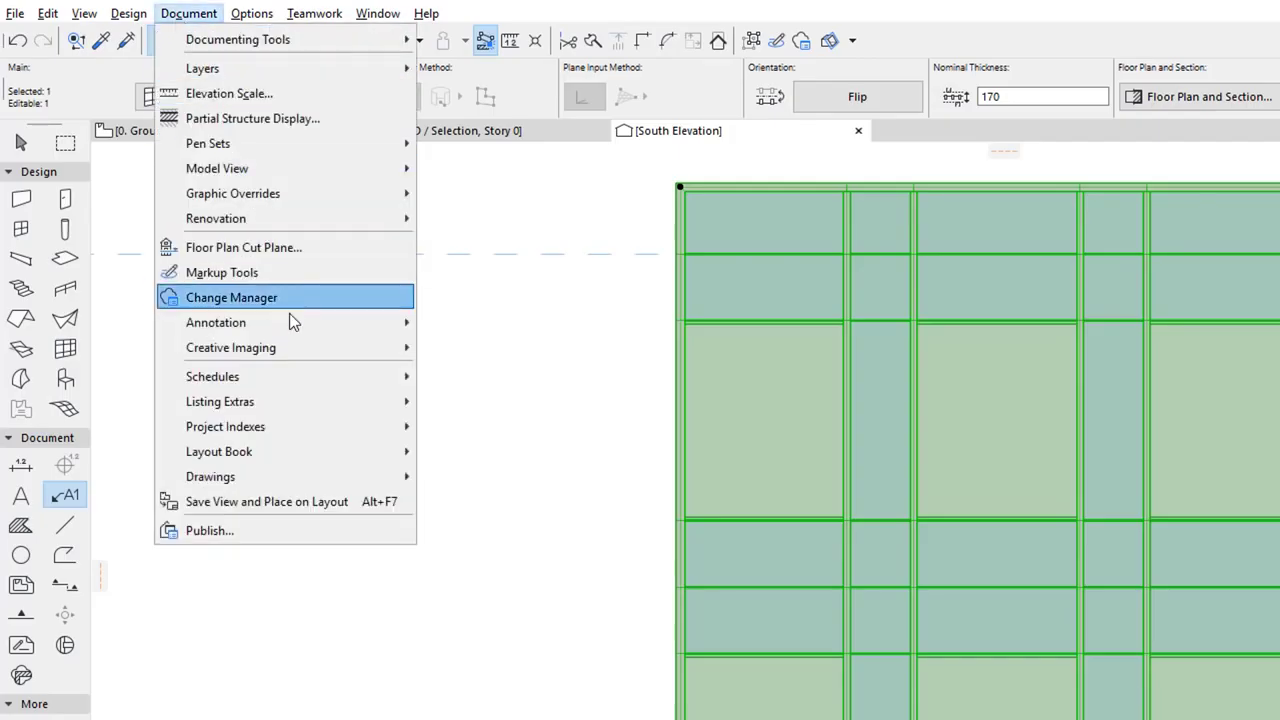
pyautogui.moveTo(291, 322)
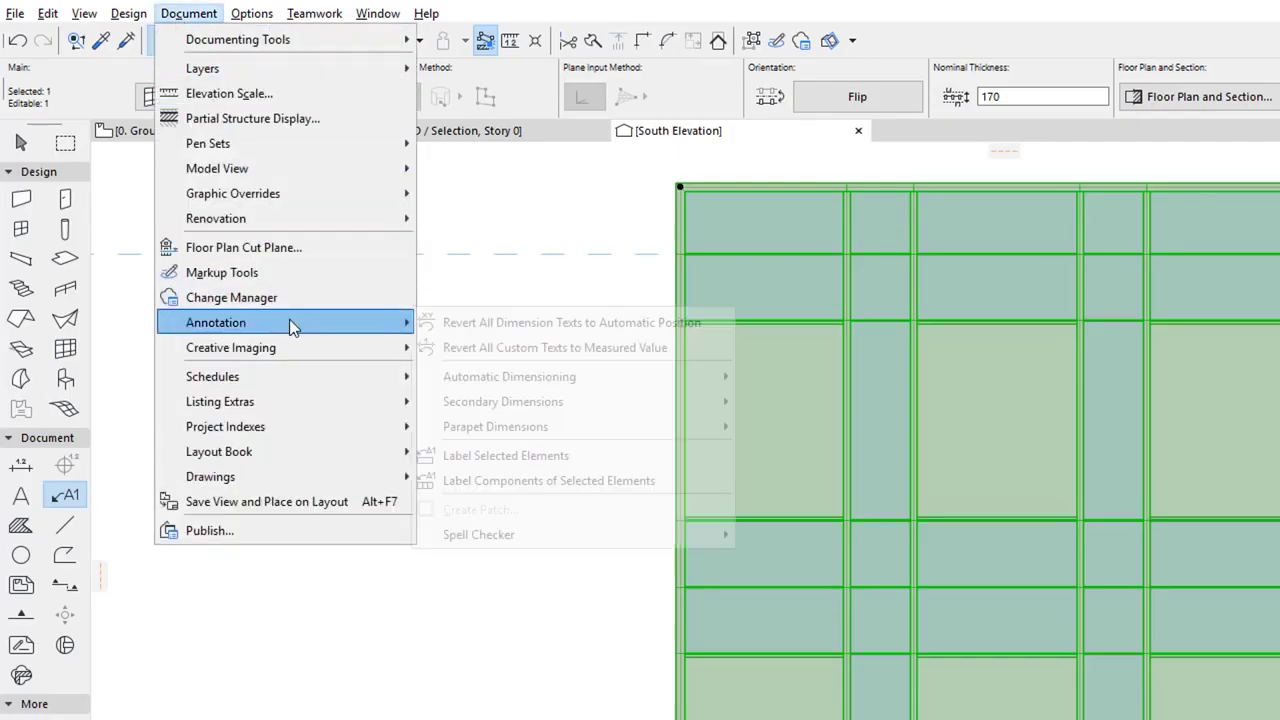
pyautogui.click(695, 490)
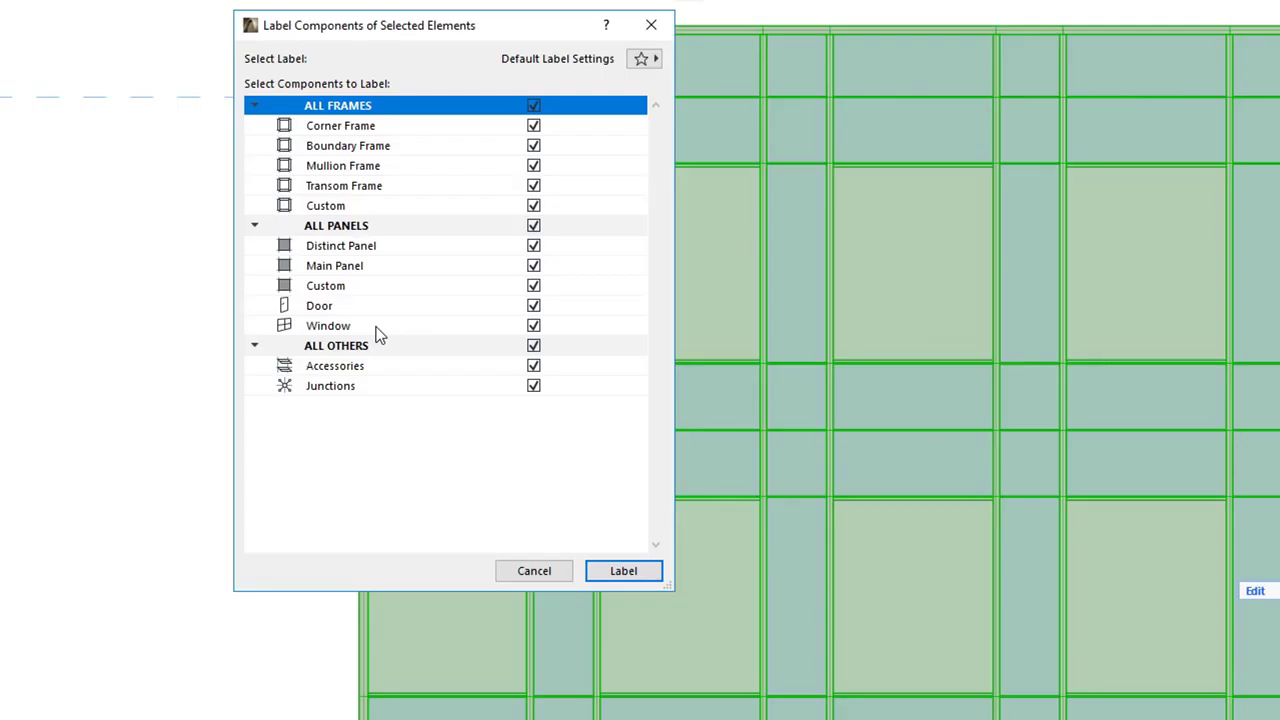
pyautogui.click(533, 106)
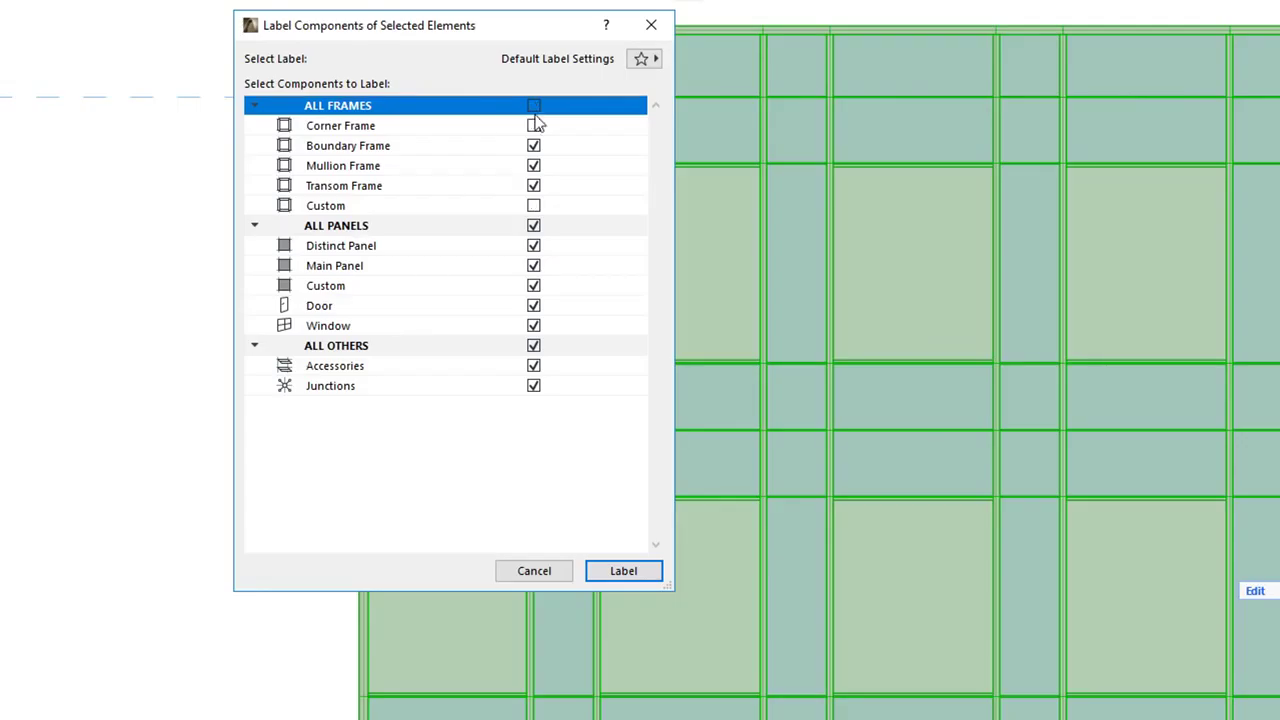
pyautogui.click(533, 225)
pyautogui.click(533, 345)
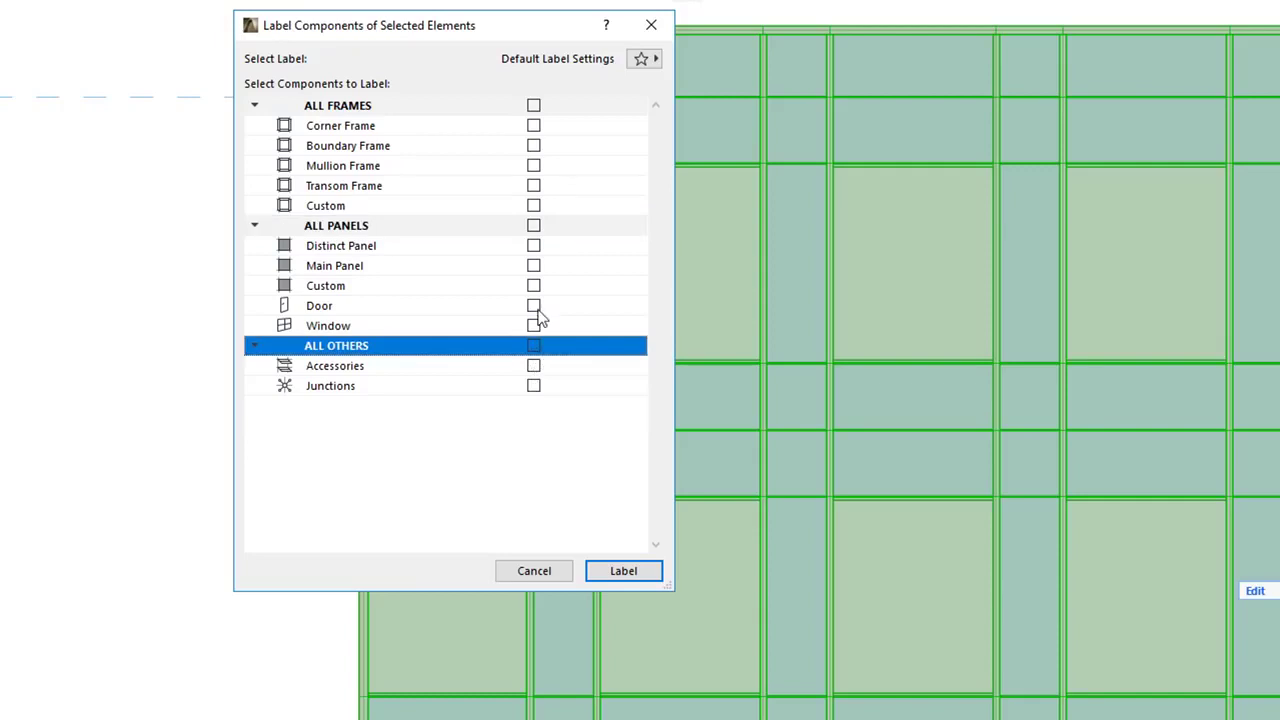
pyautogui.click(534, 266)
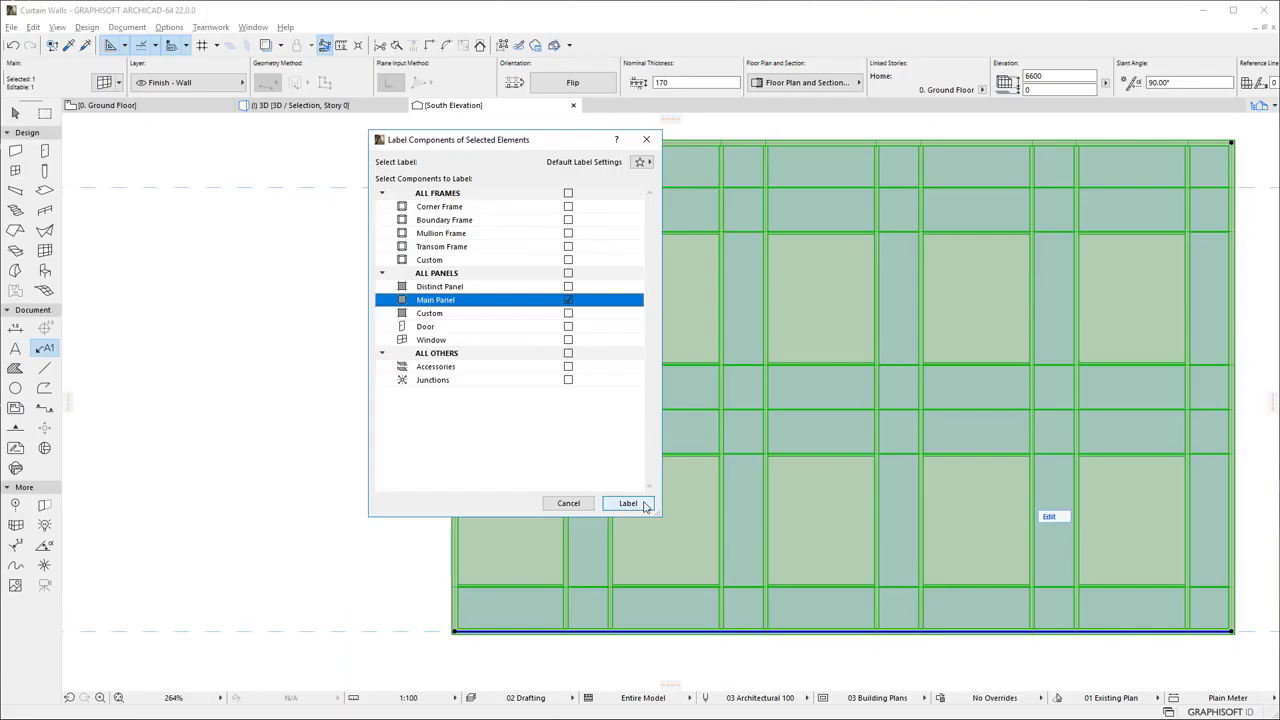
pyautogui.click(648, 575)
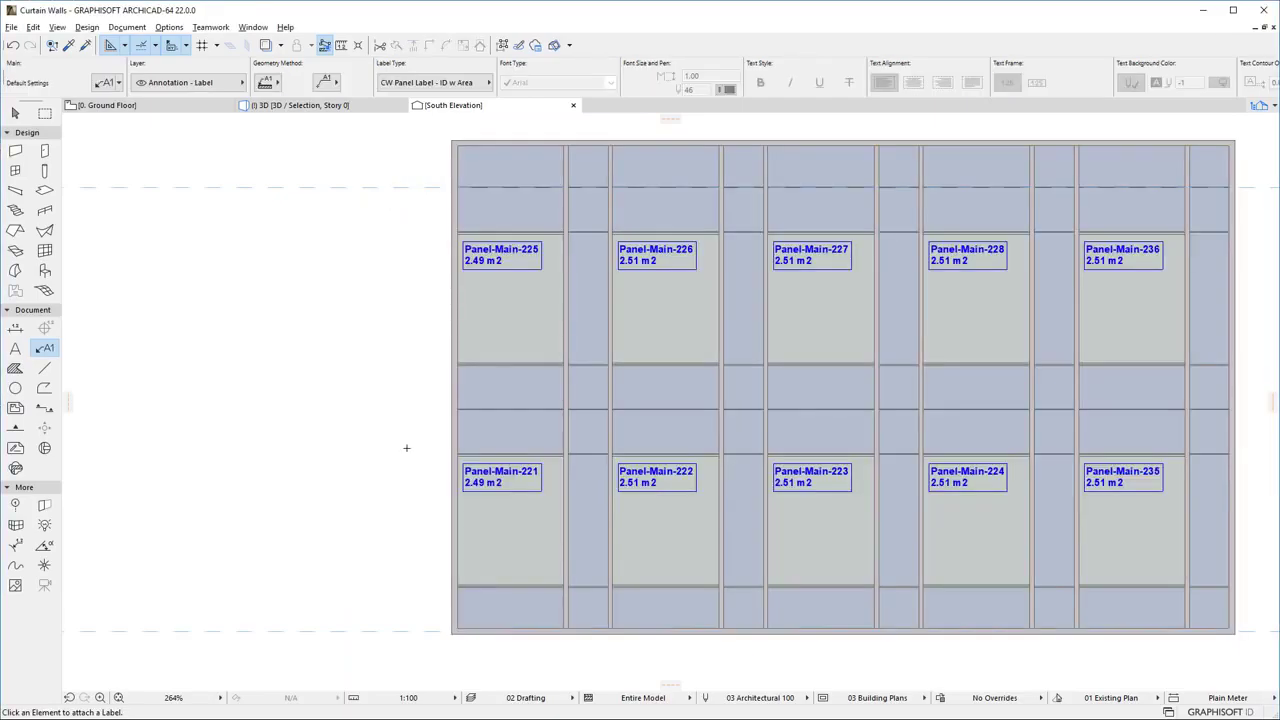
pyautogui.press('F3')
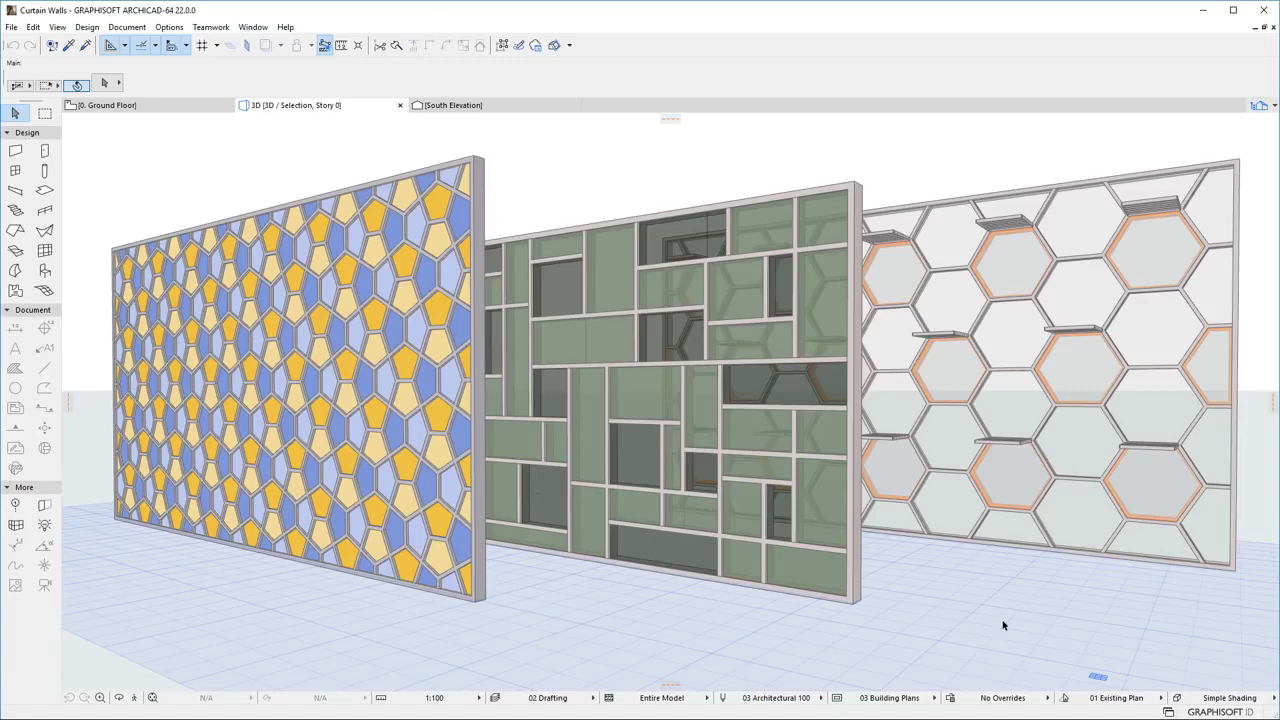